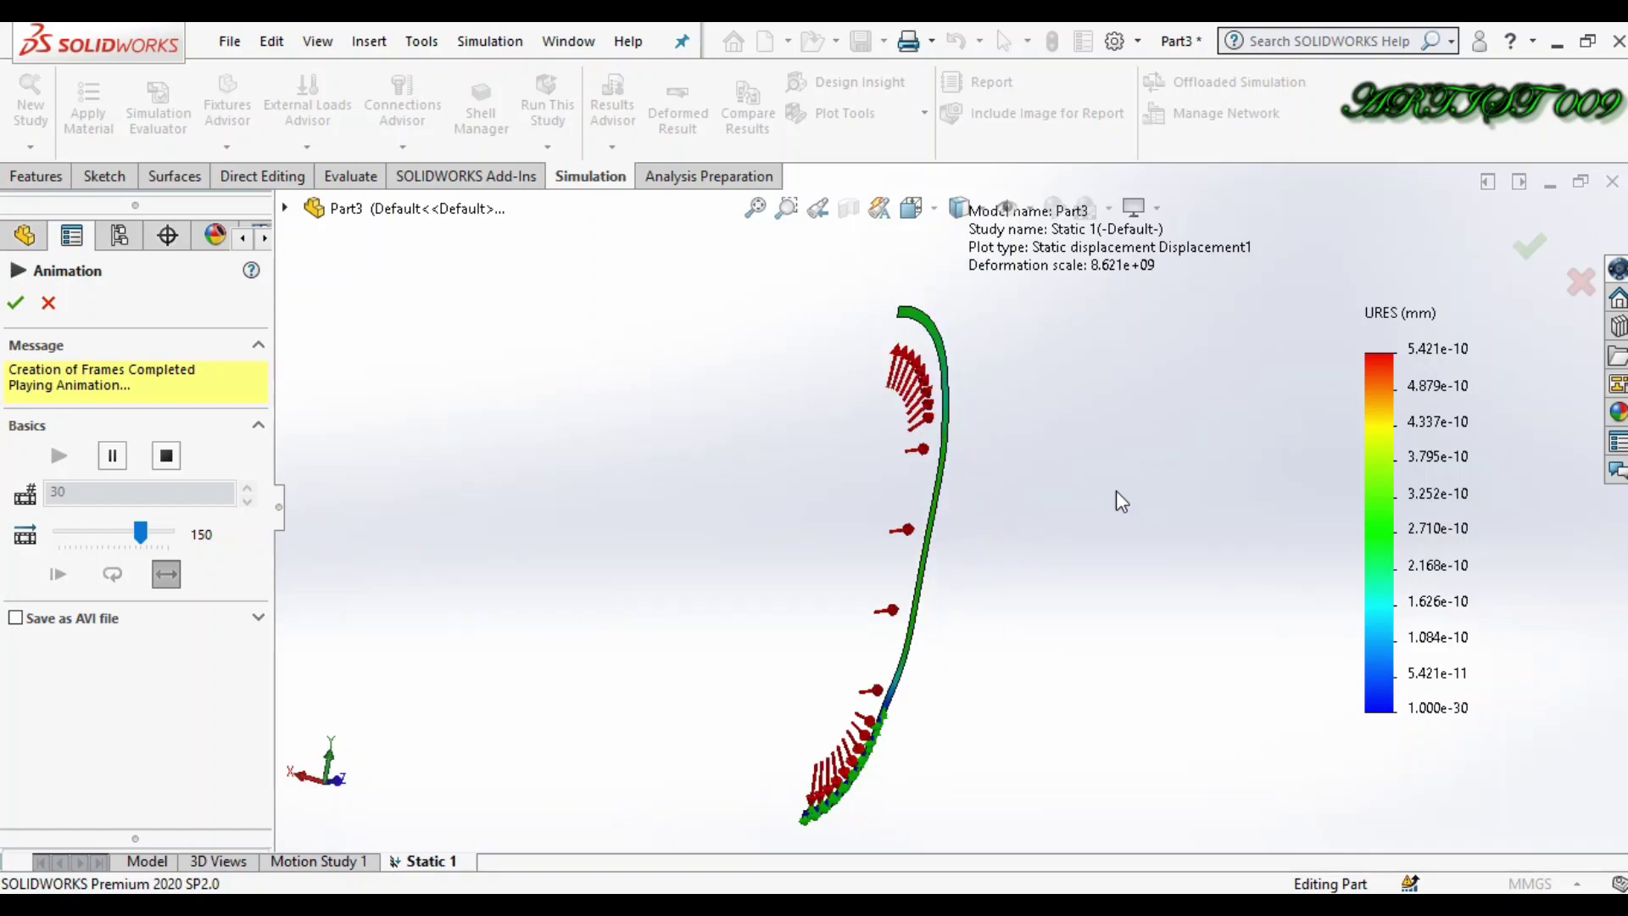
Examine the animated displacement plot of the vessel section from different viewing angles, closing the animation when done.
key("Left")
key("Left")
key("Left")
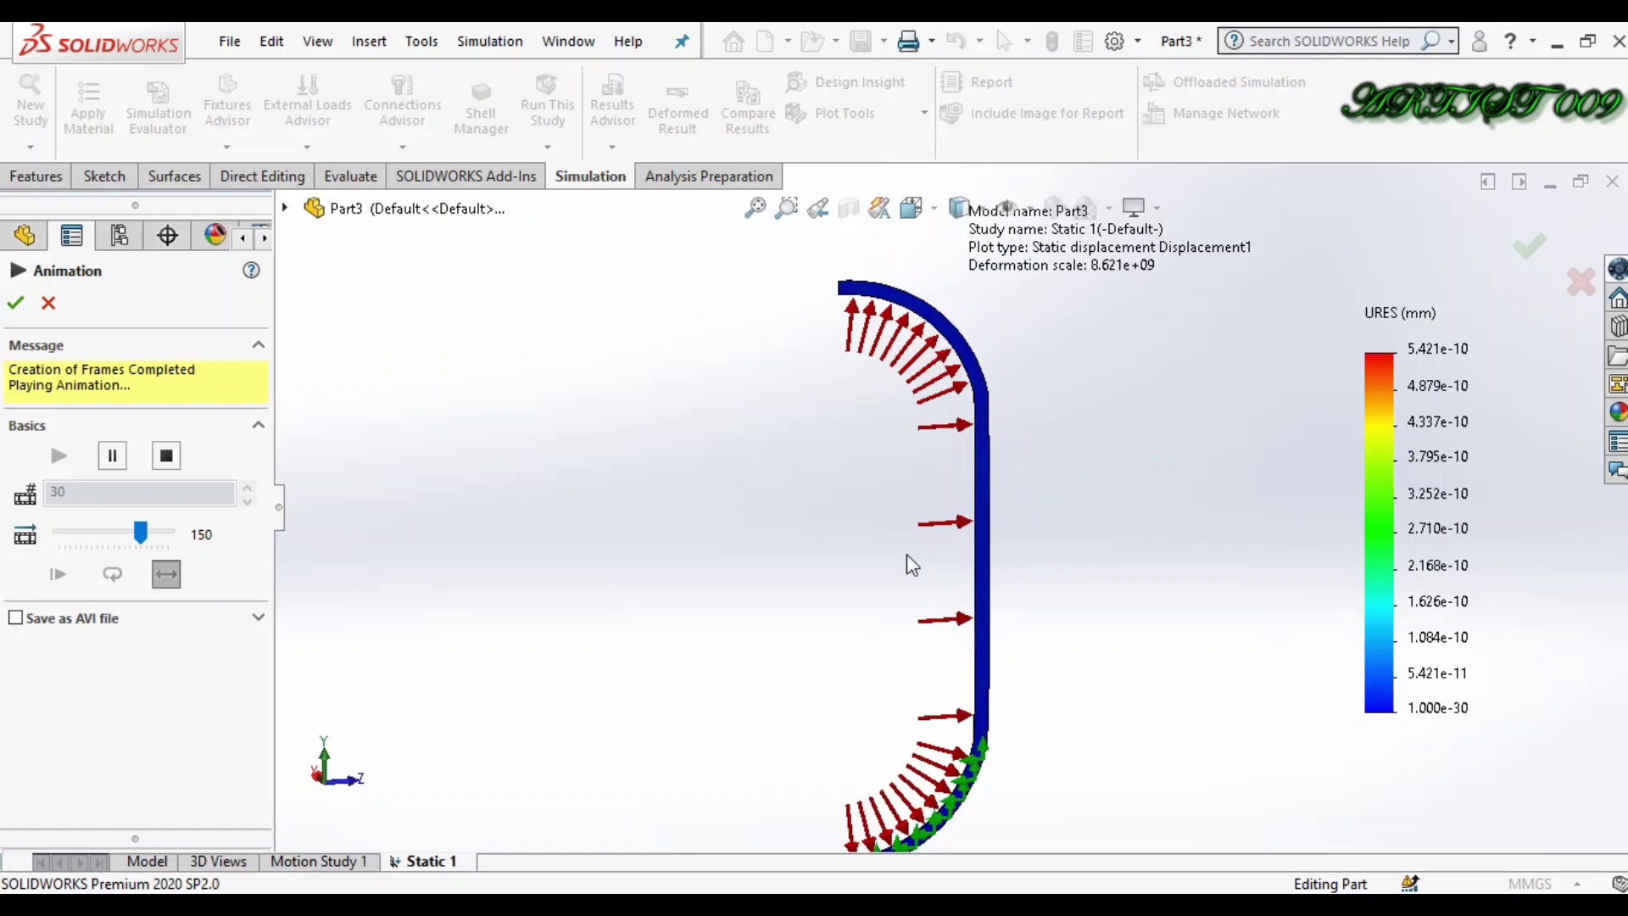
key("Right")
key("Right")
key("Right")
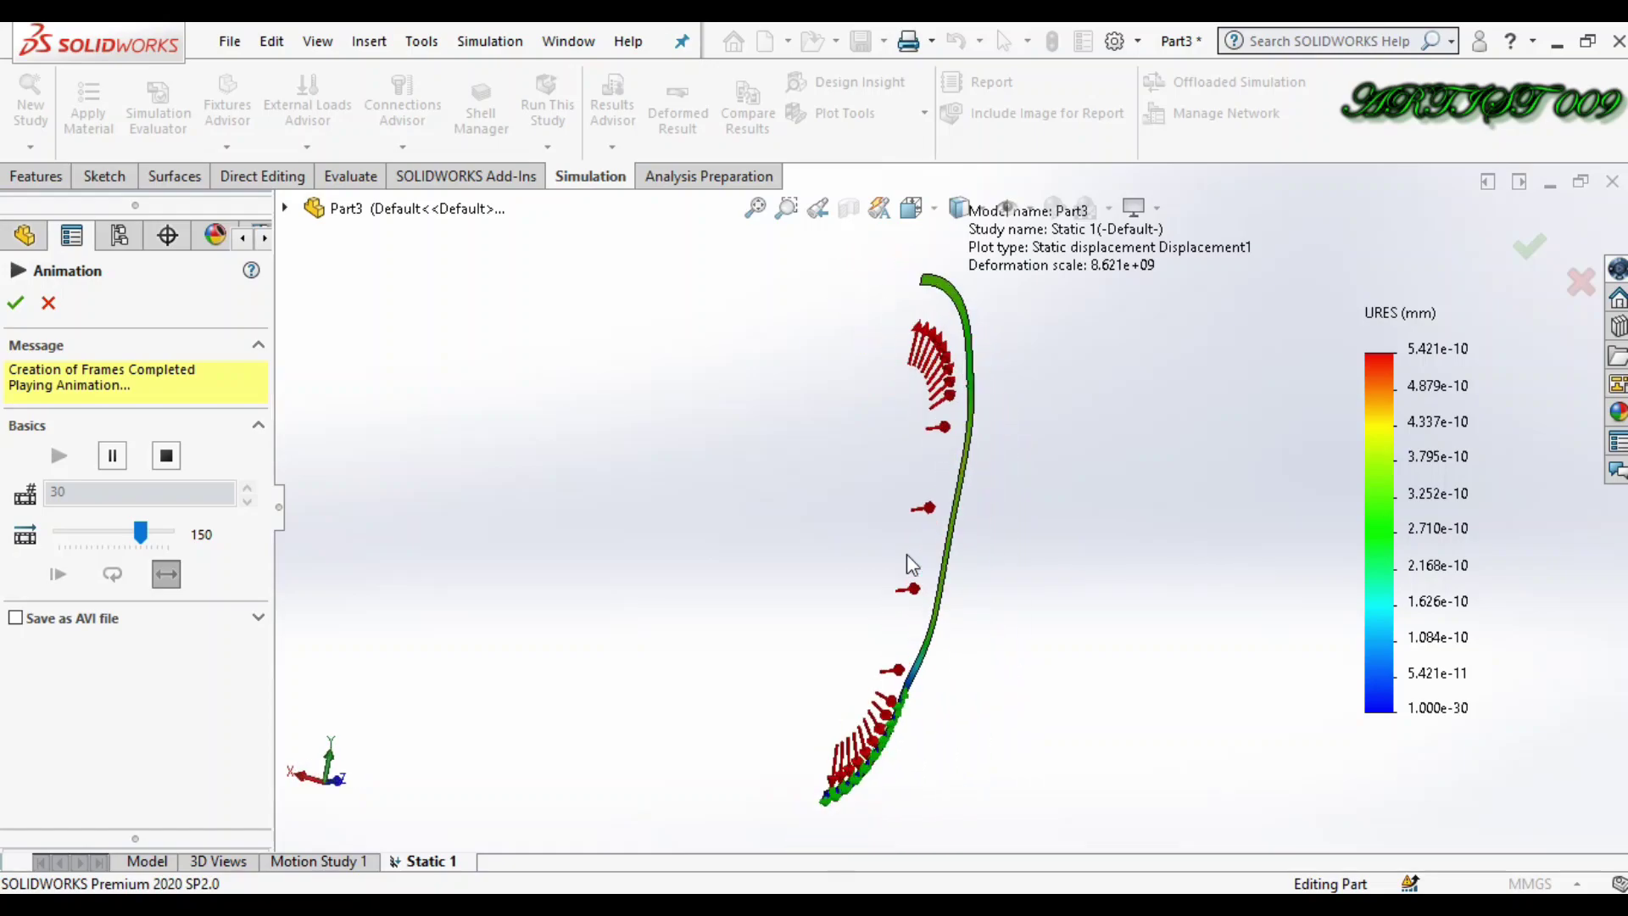
key("ctrl+3")
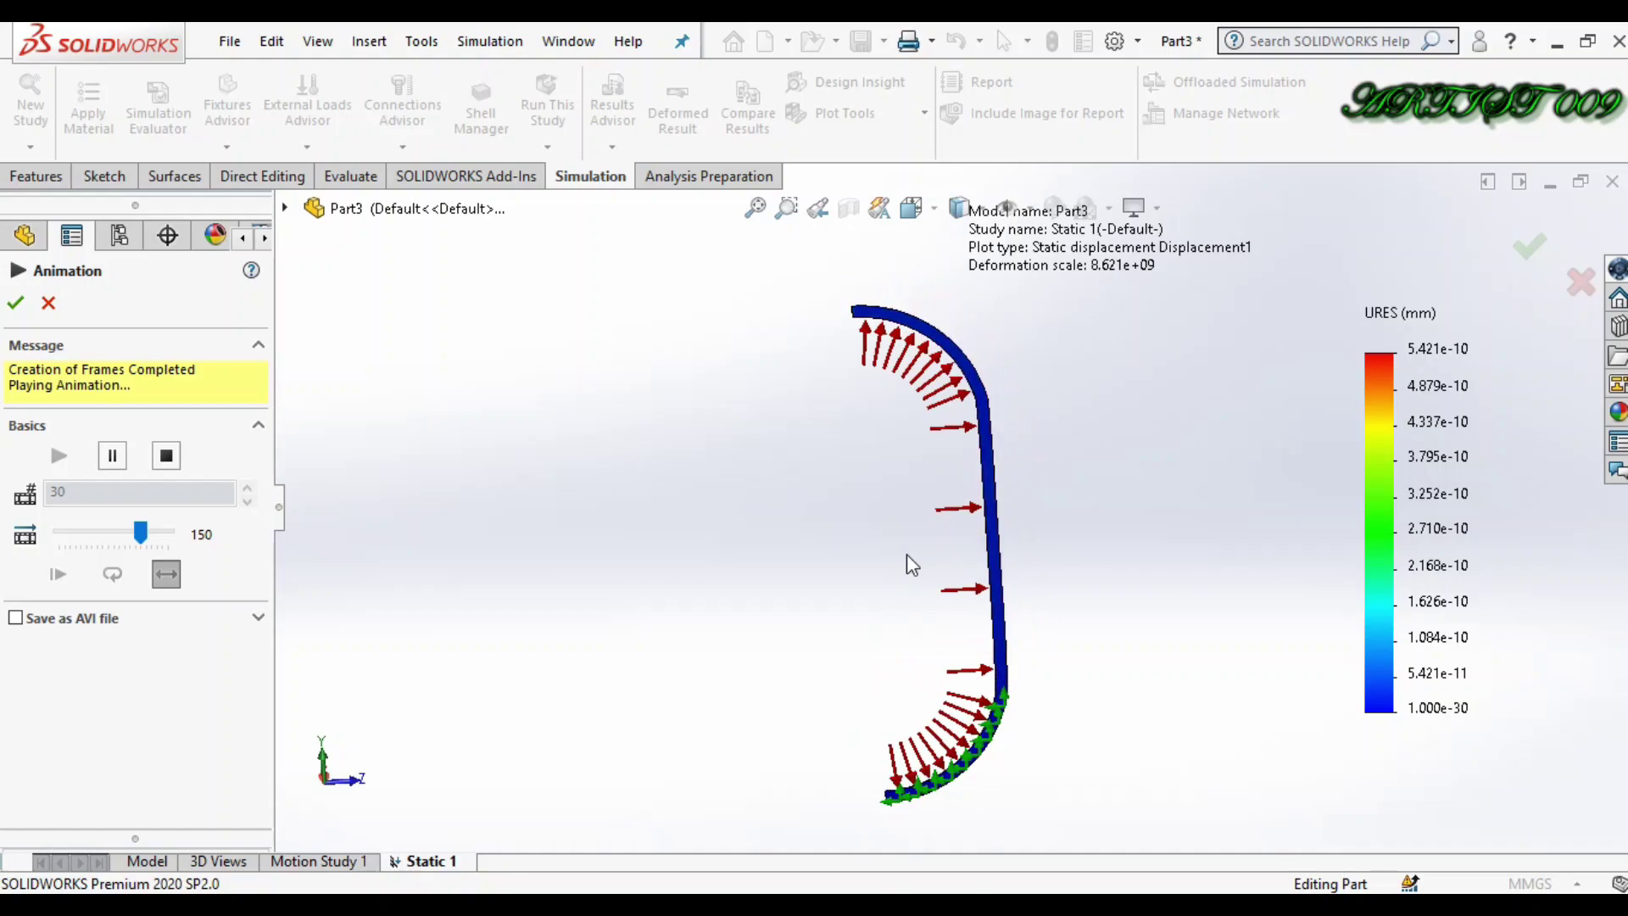
key("Right")
key("Right")
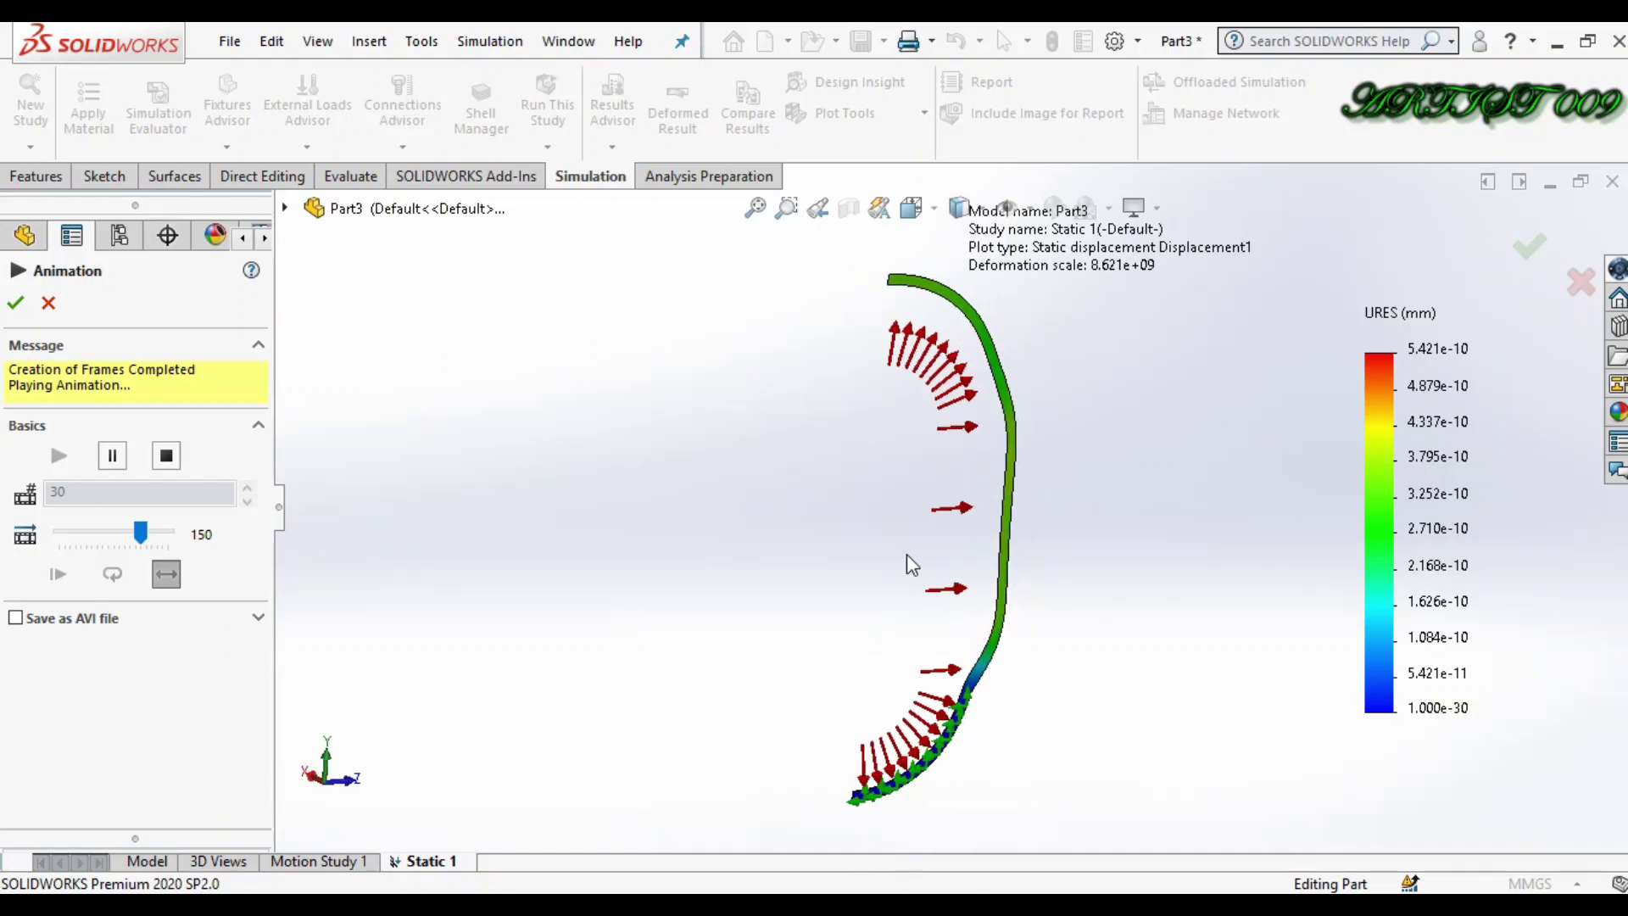
key("Left")
key("Left")
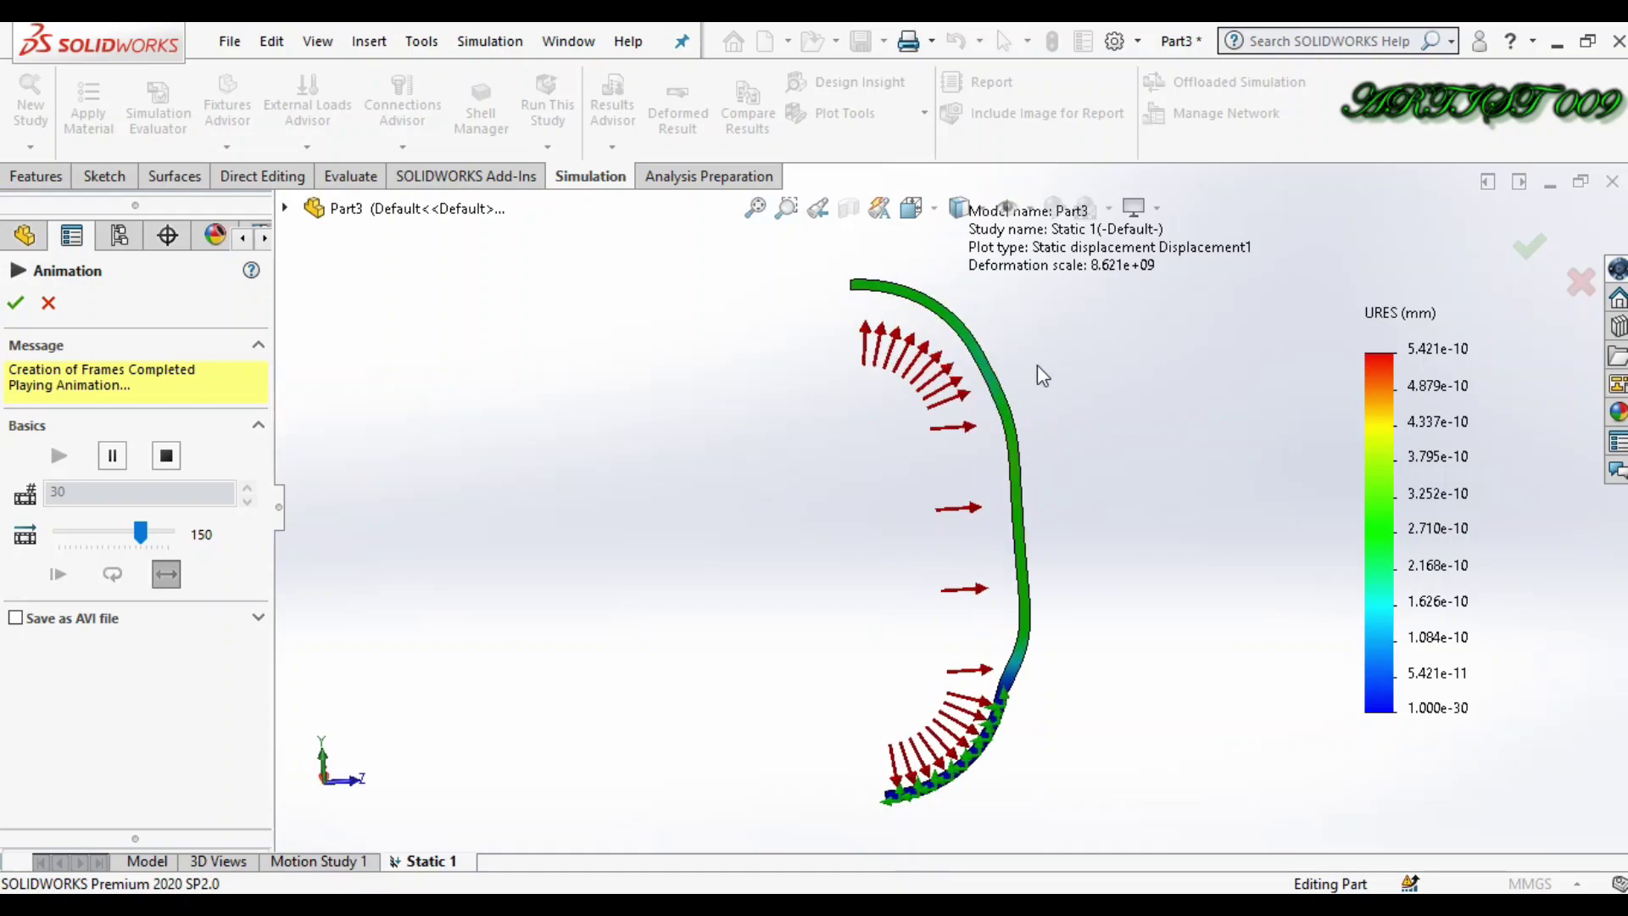
key("Left")
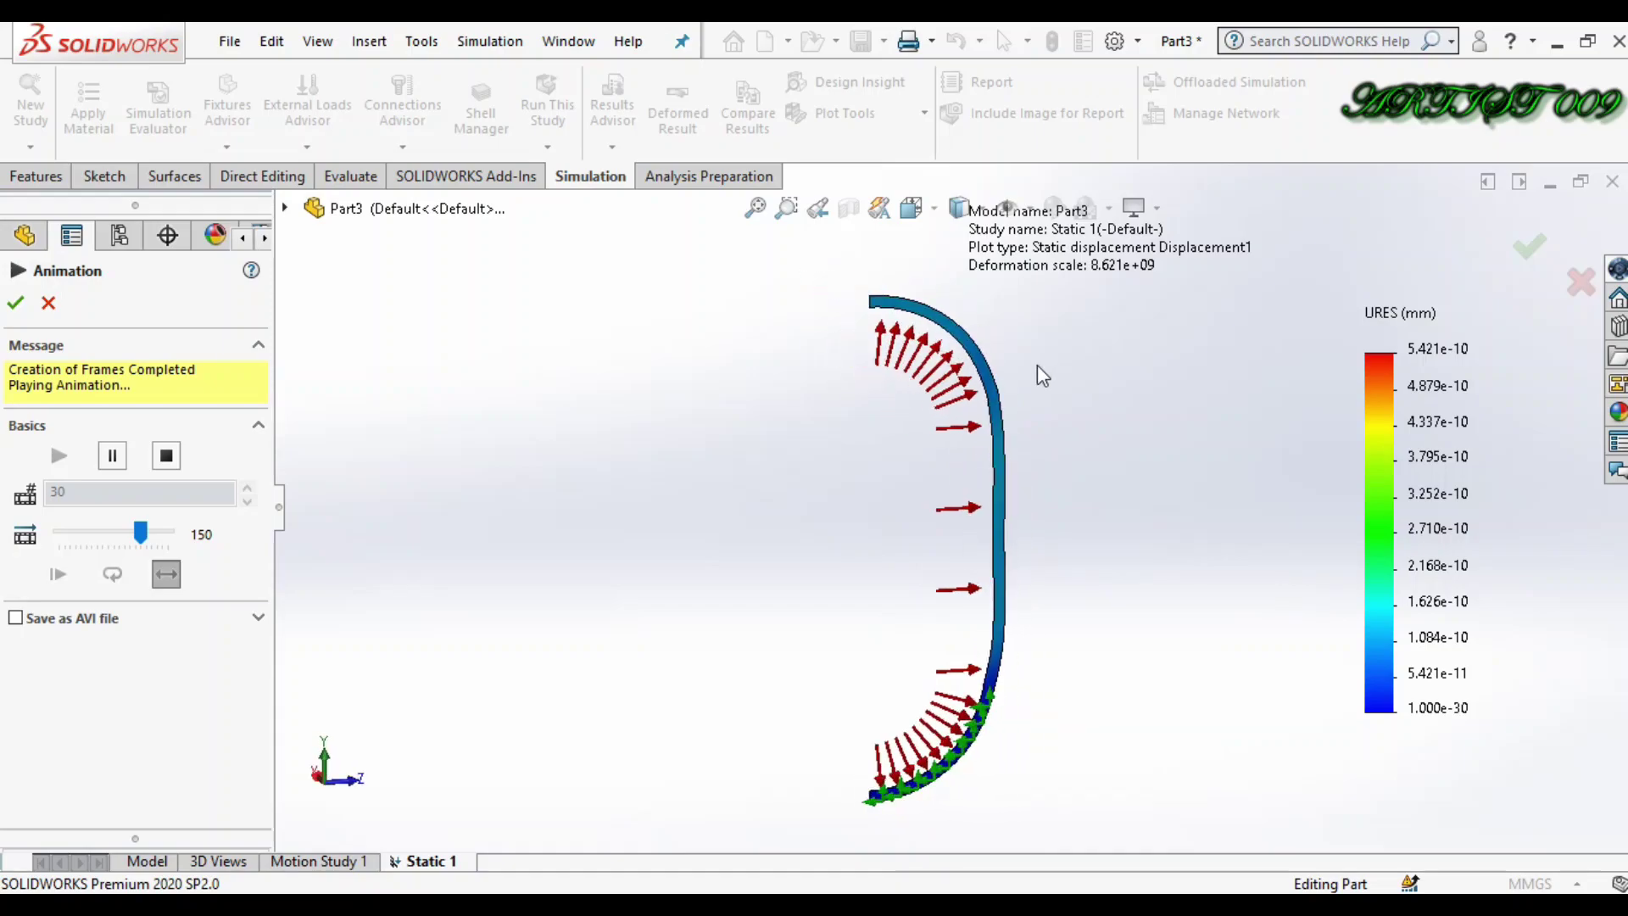
key("Right")
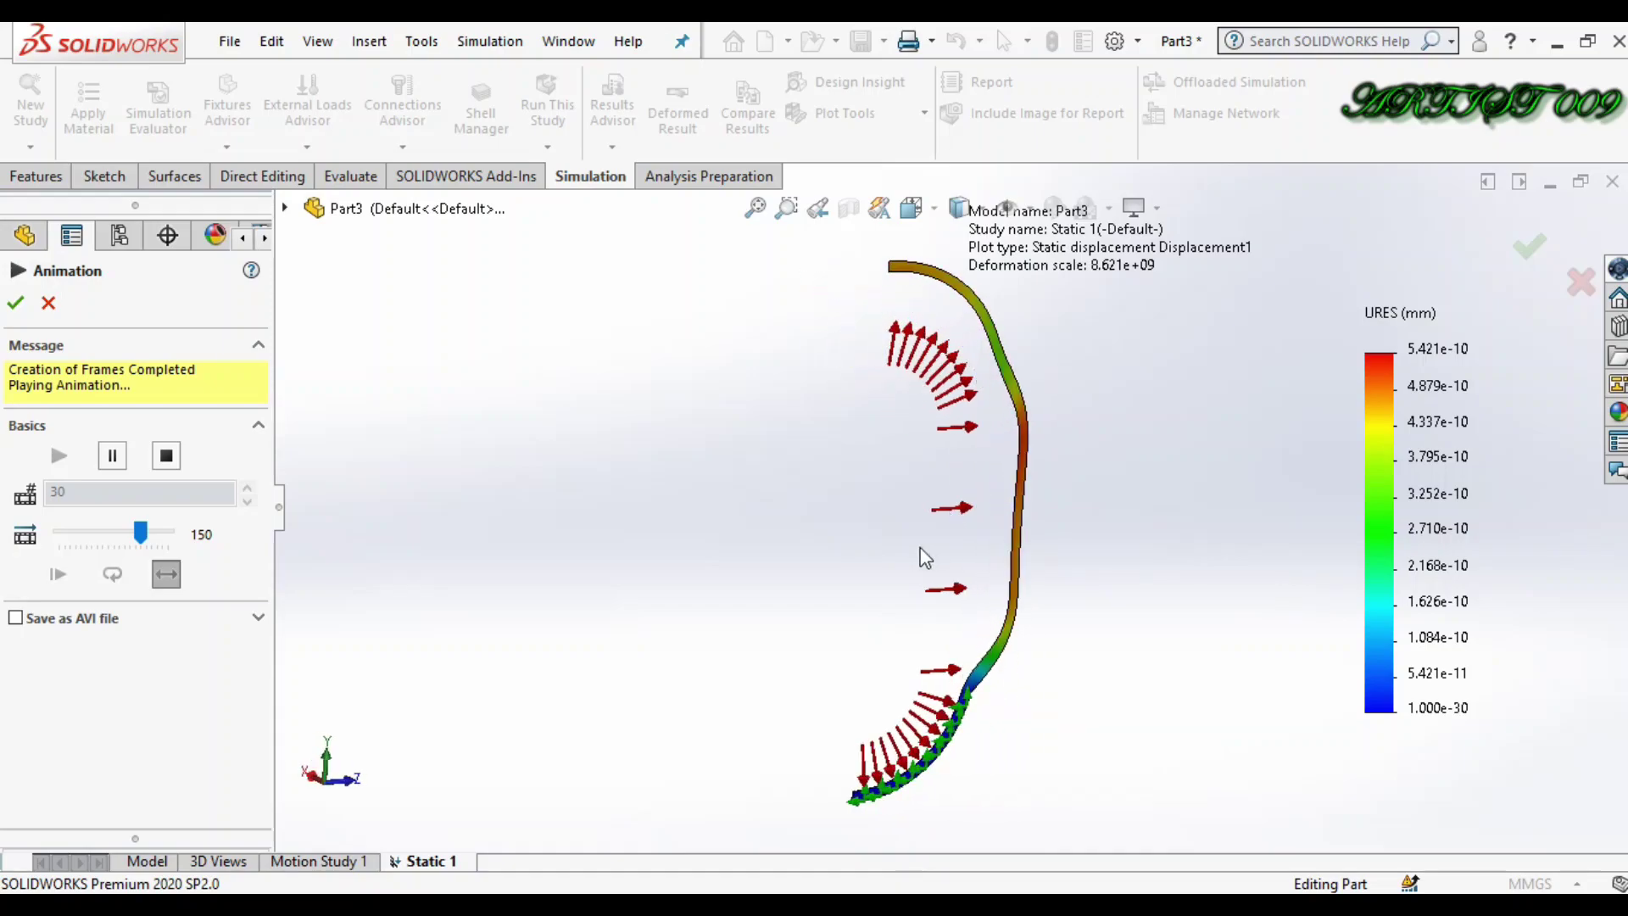
key("Left")
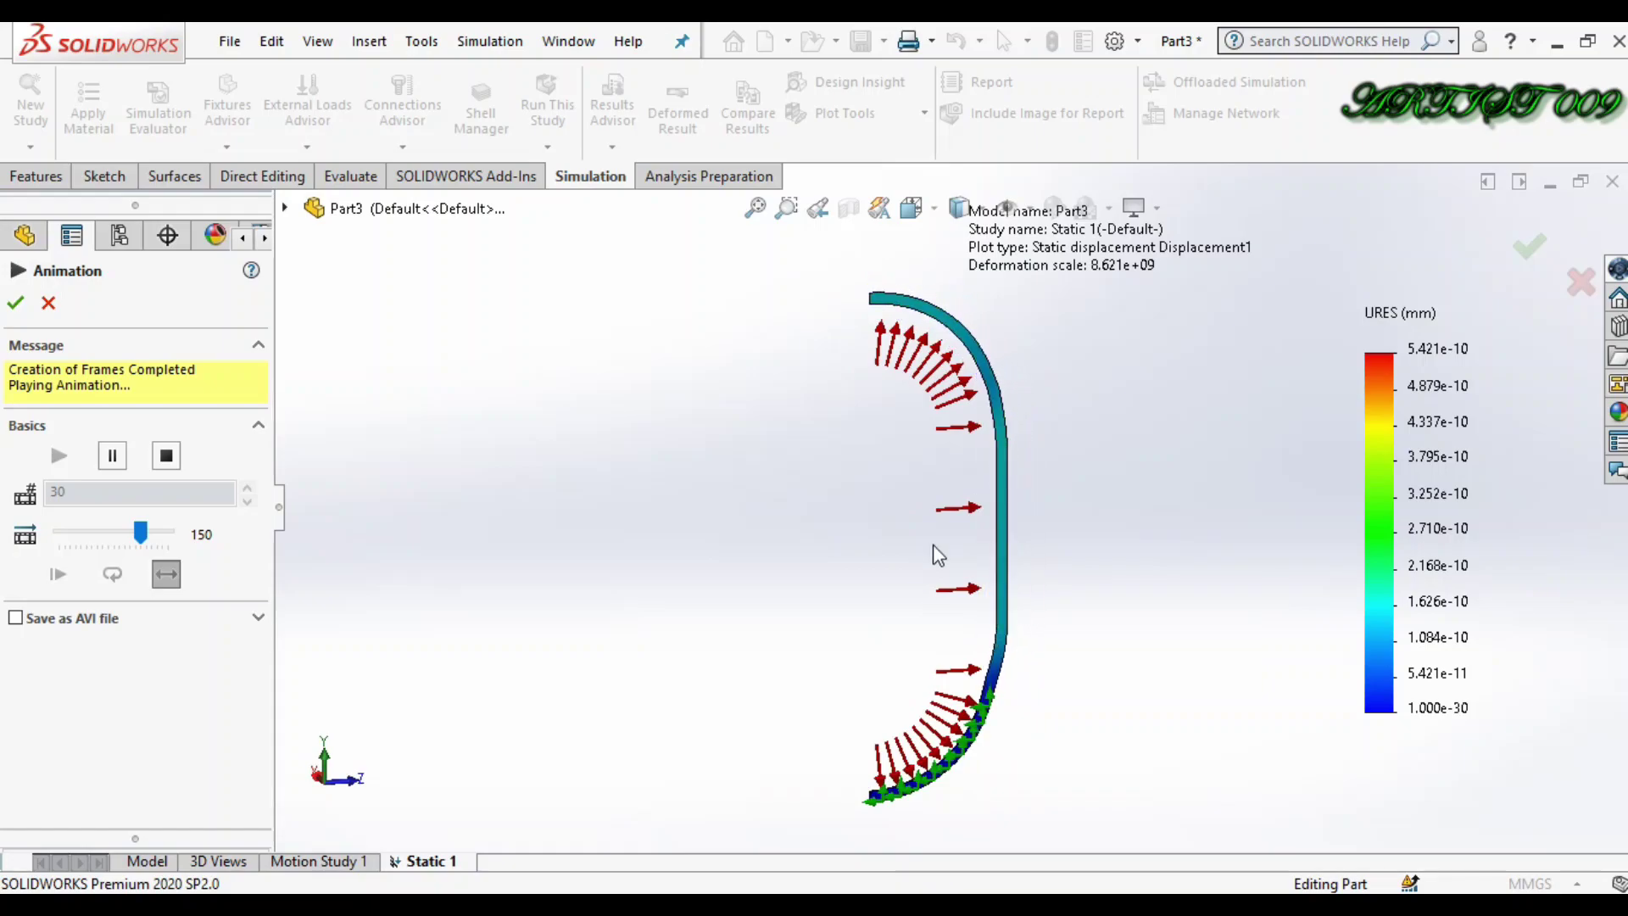
key("Left")
key("Left")
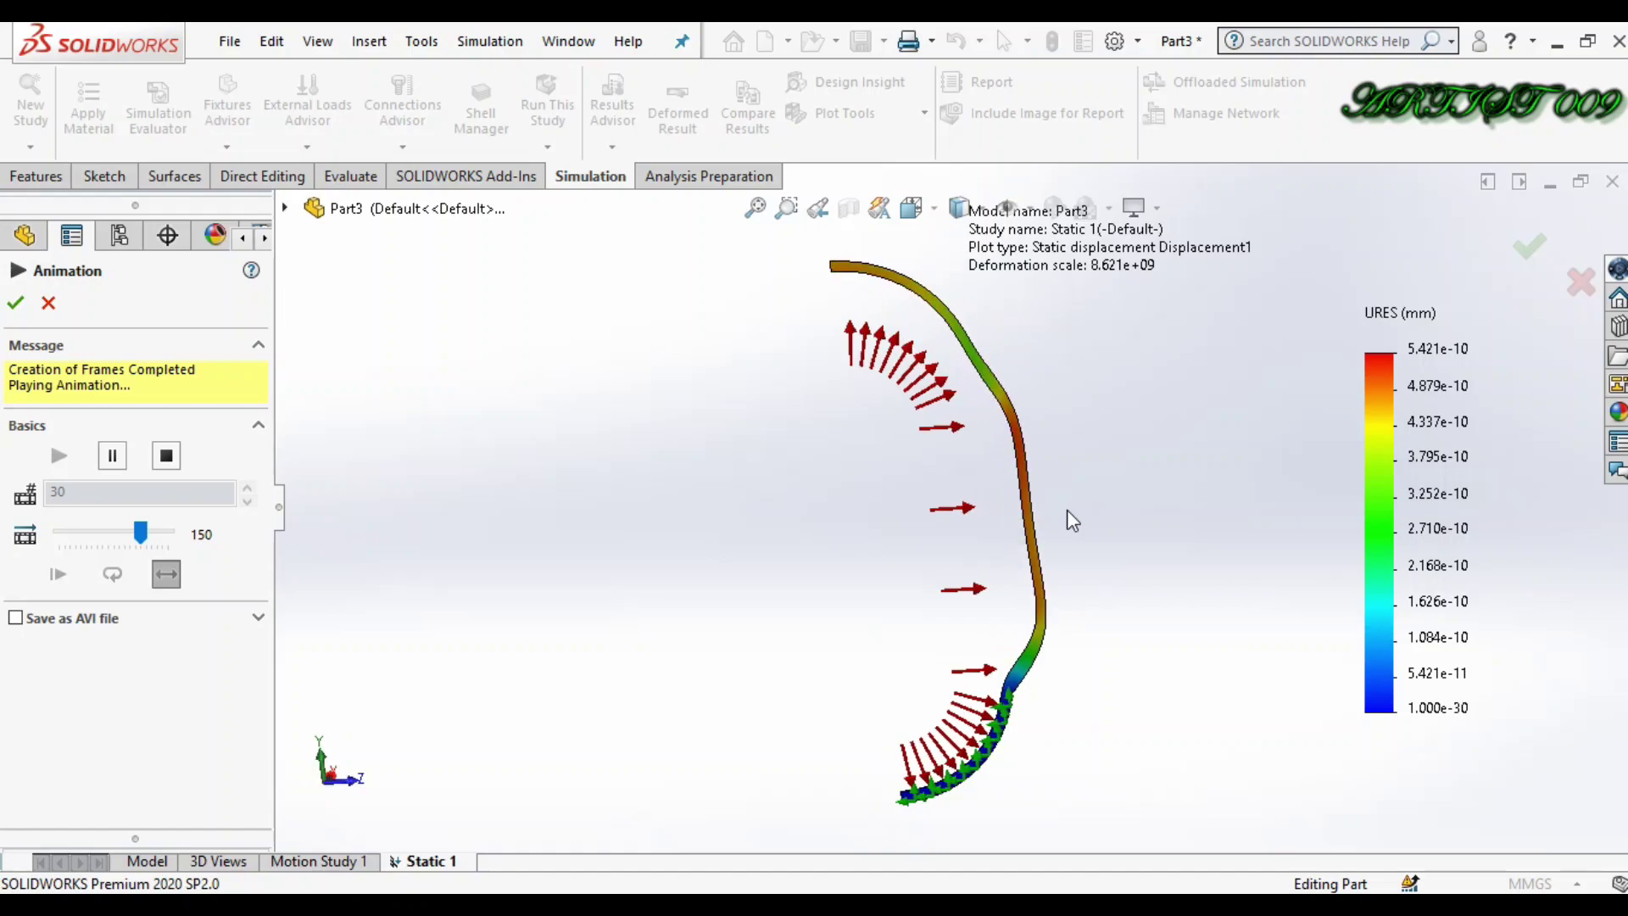
key("Right")
key("Right")
key("Right")
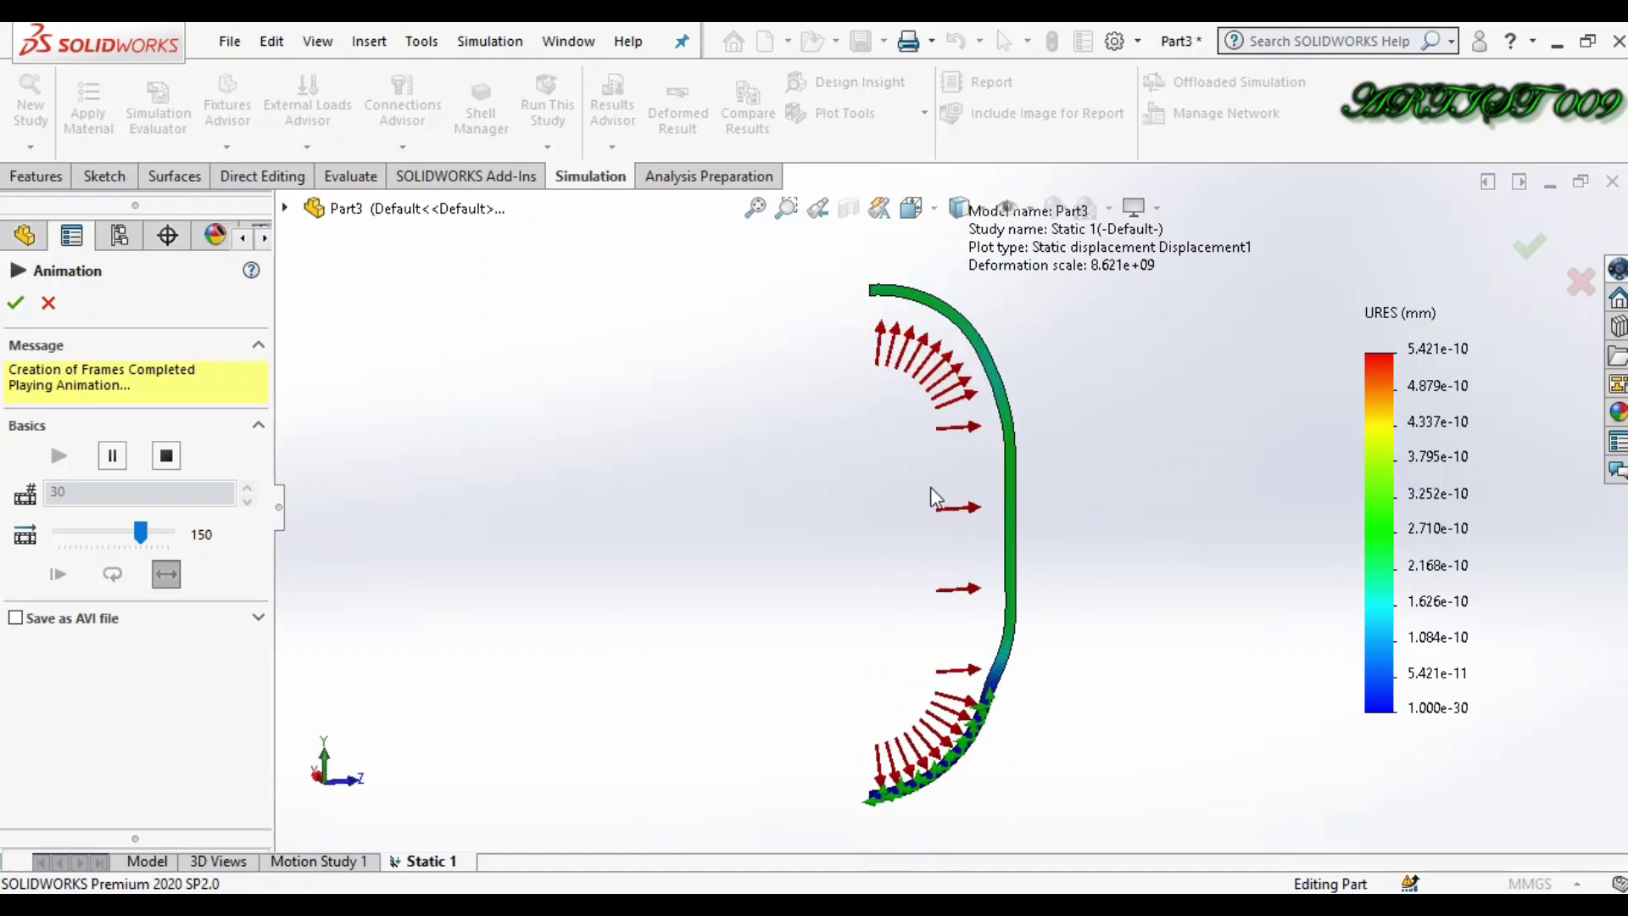
key("Right")
key("Right")
key("Right")
key("Right")
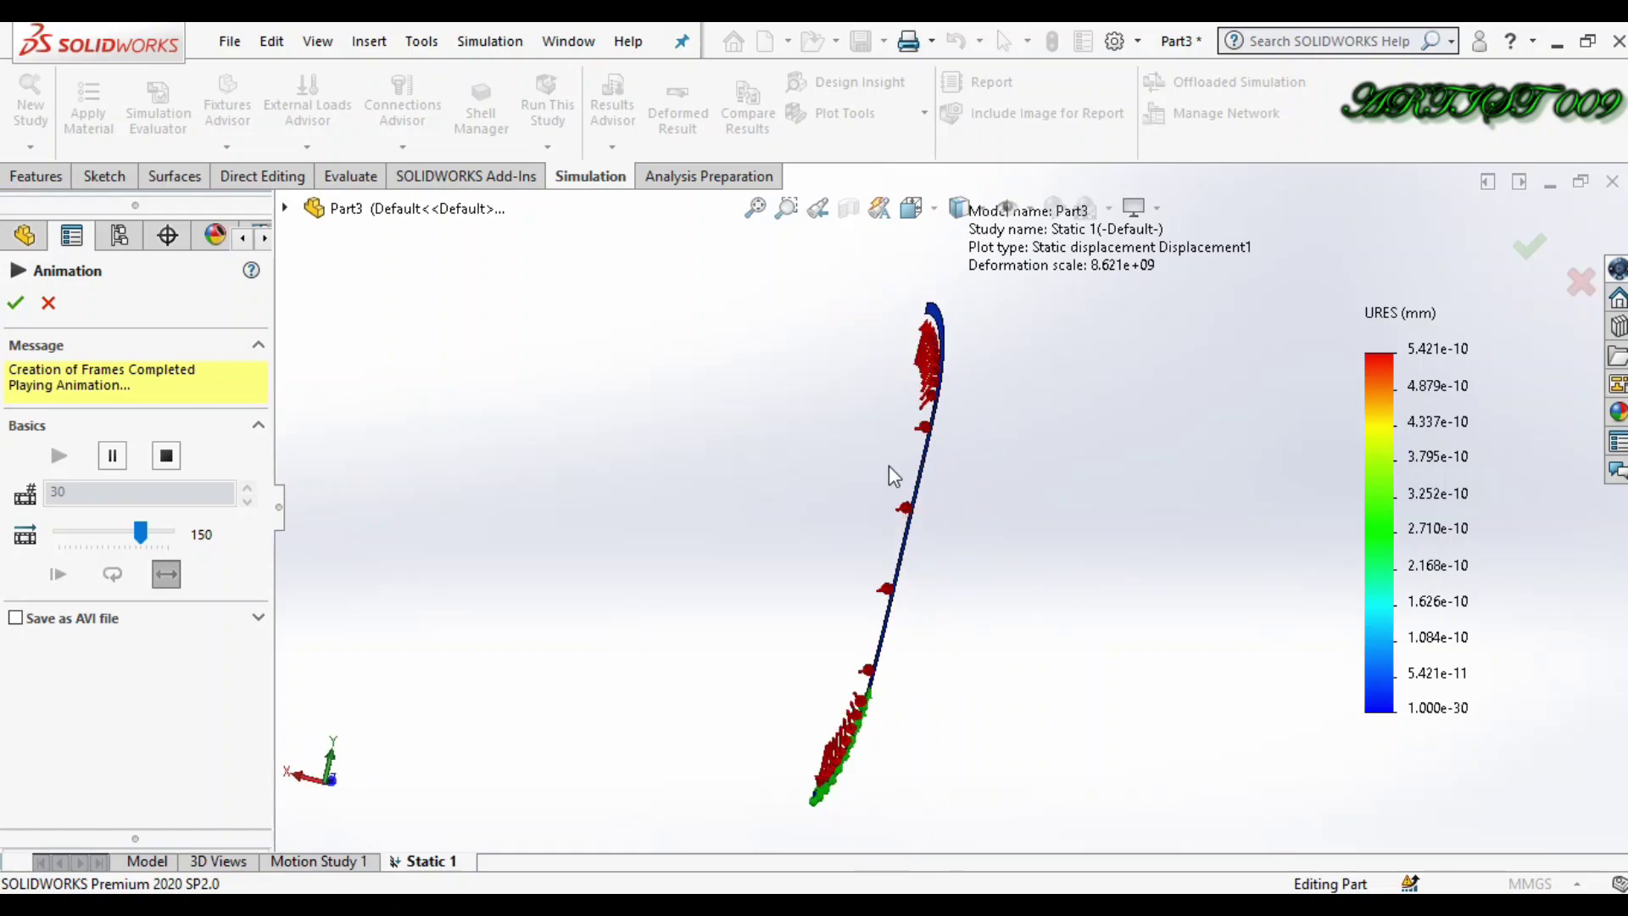
key("Left")
key("Left")
key("Left")
key("Left")
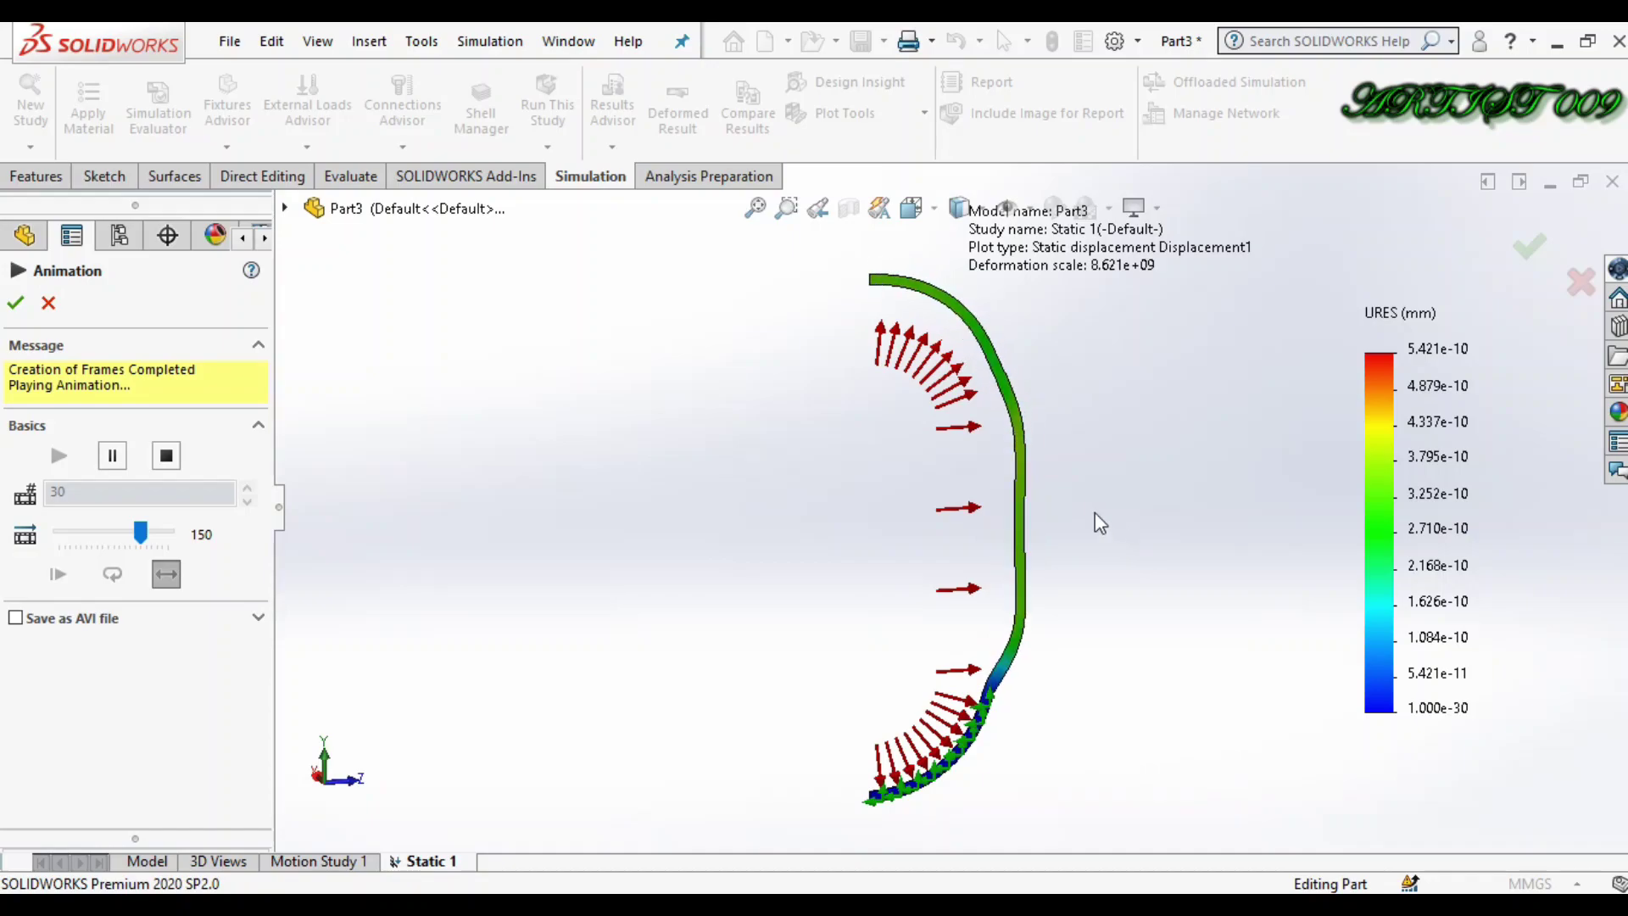
left_click(48, 304)
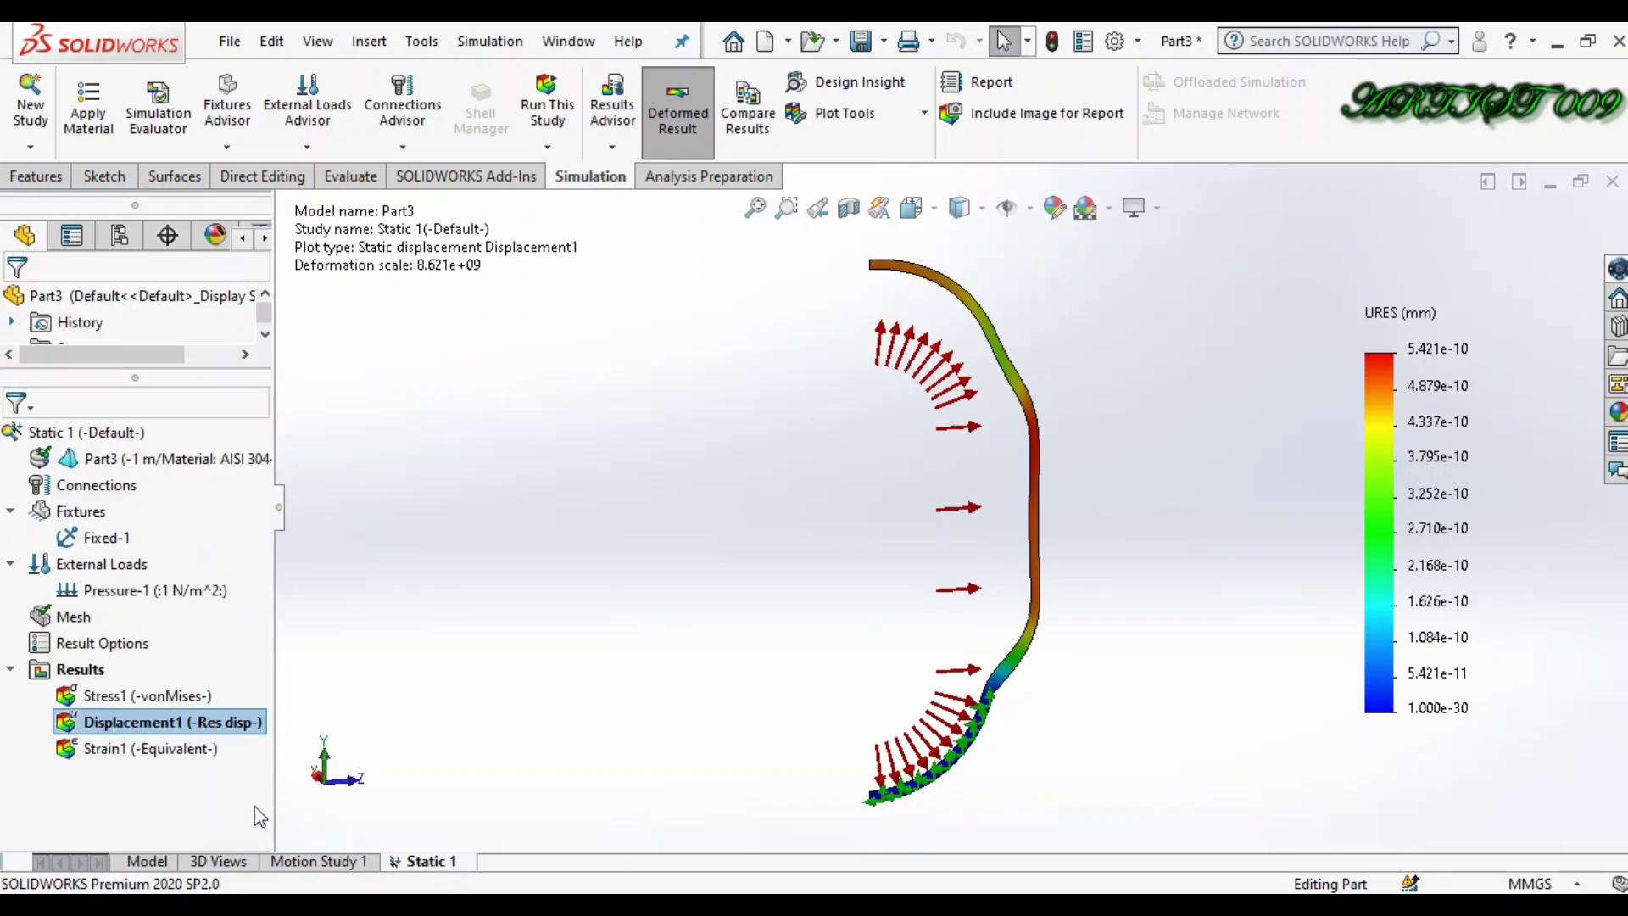
Return to the solid model and inspect the capsule-shaped vessel from all around.
left_click(145, 861)
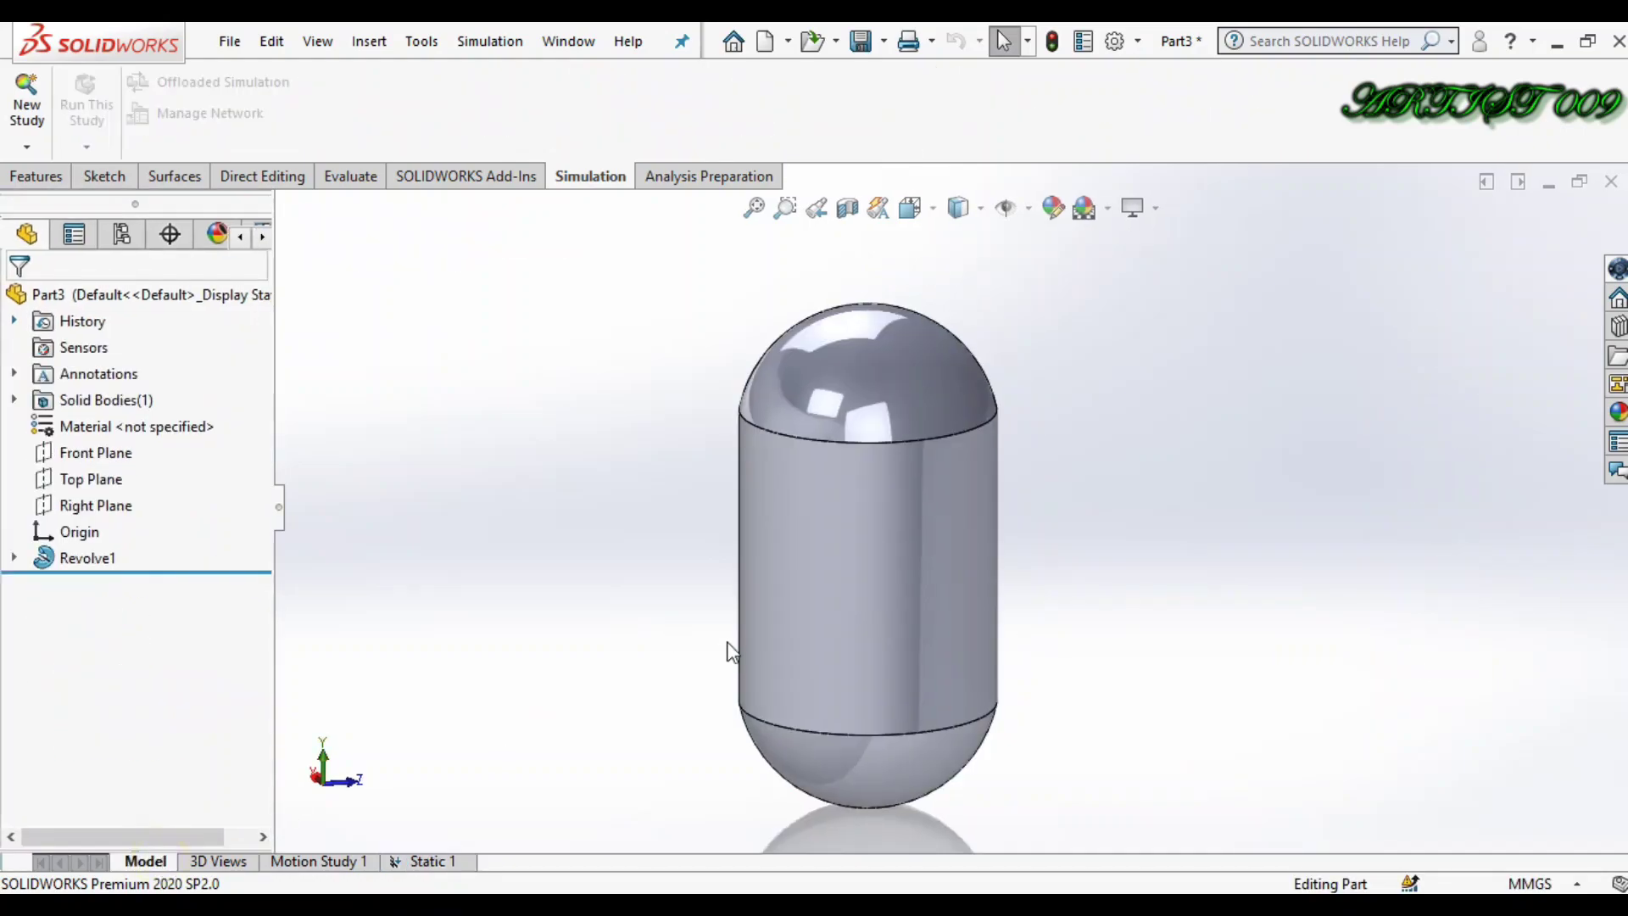
key("Right")
key("Right")
key("Right")
key("Right")
key("Right")
key("Right")
key("Left")
key("Left")
key("Left")
key("Left")
key("Left")
key("Left")
key("Left")
key("Left")
key("Left")
key("Left")
key("Left")
key("Left")
key("Left")
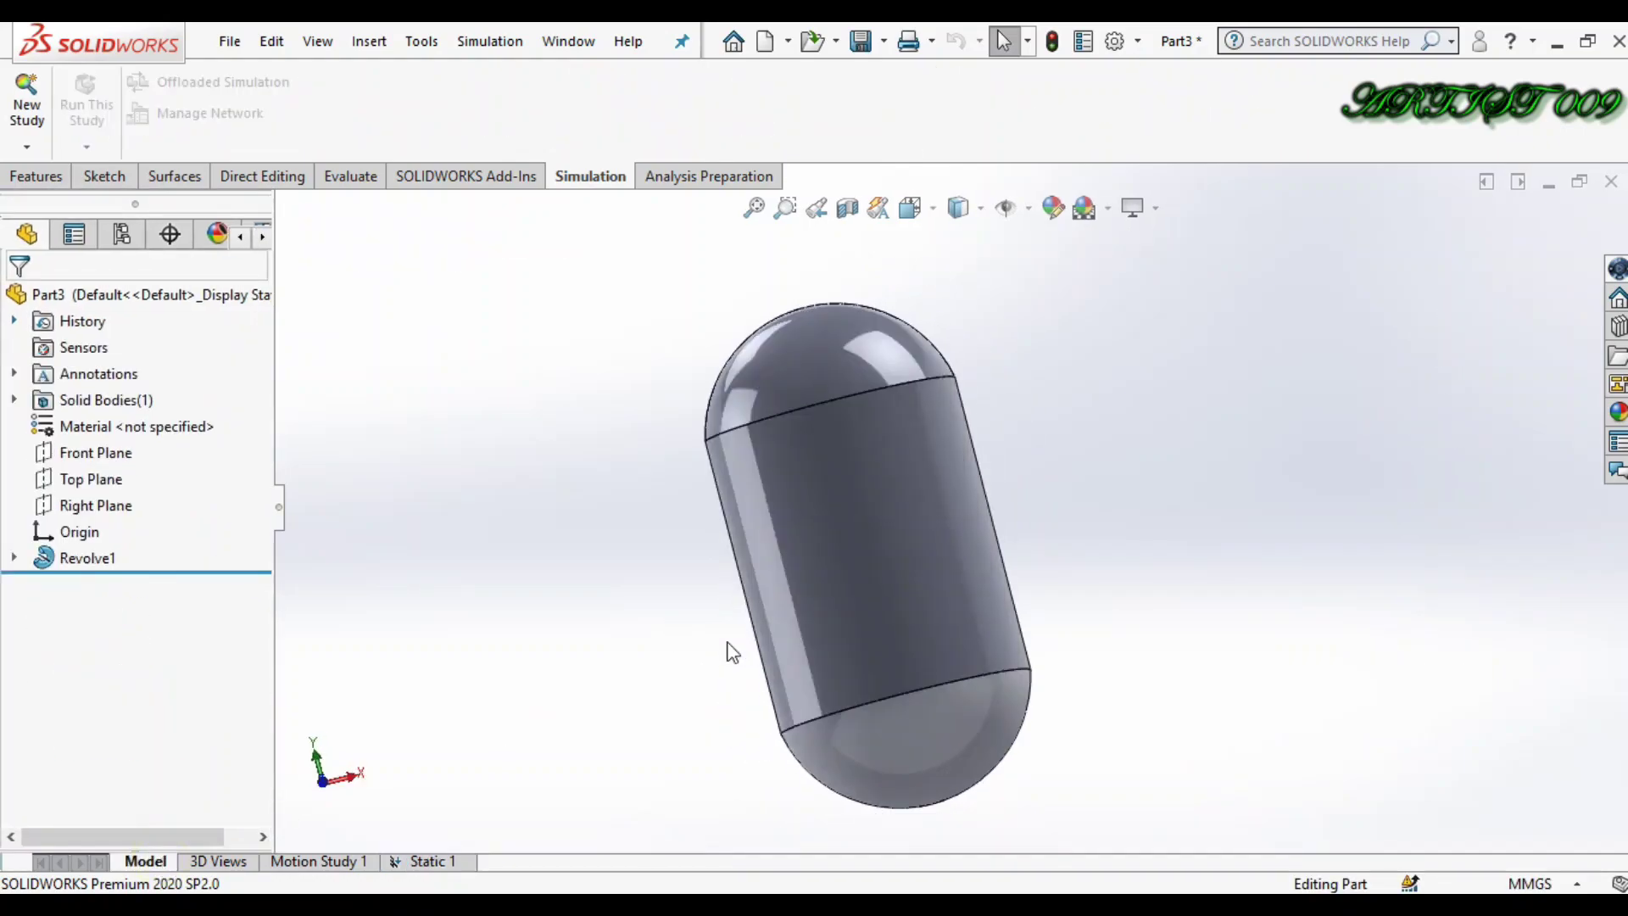
key("Left")
key("Left")
key("Left")
key("Left")
key("Left")
key("Left")
key("Left")
key("Left")
key("Left")
key("Left")
key("Right")
key("Right")
key("Right")
key("Right")
key("Right")
key("Right")
key("Right")
key("Right")
key("Right")
key("Right")
key("Right")
key("Right")
key("Right")
key("Right")
key("Right")
key("Right")
key("Left")
key("Left")
key("Left")
key("Left")
key("Left")
key("Left")
key("Left")
key("Left")
key("Left")
key("Left")
key("Left")
key("Left")
key("Left")
key("Left")
key("Left")
key("Left")
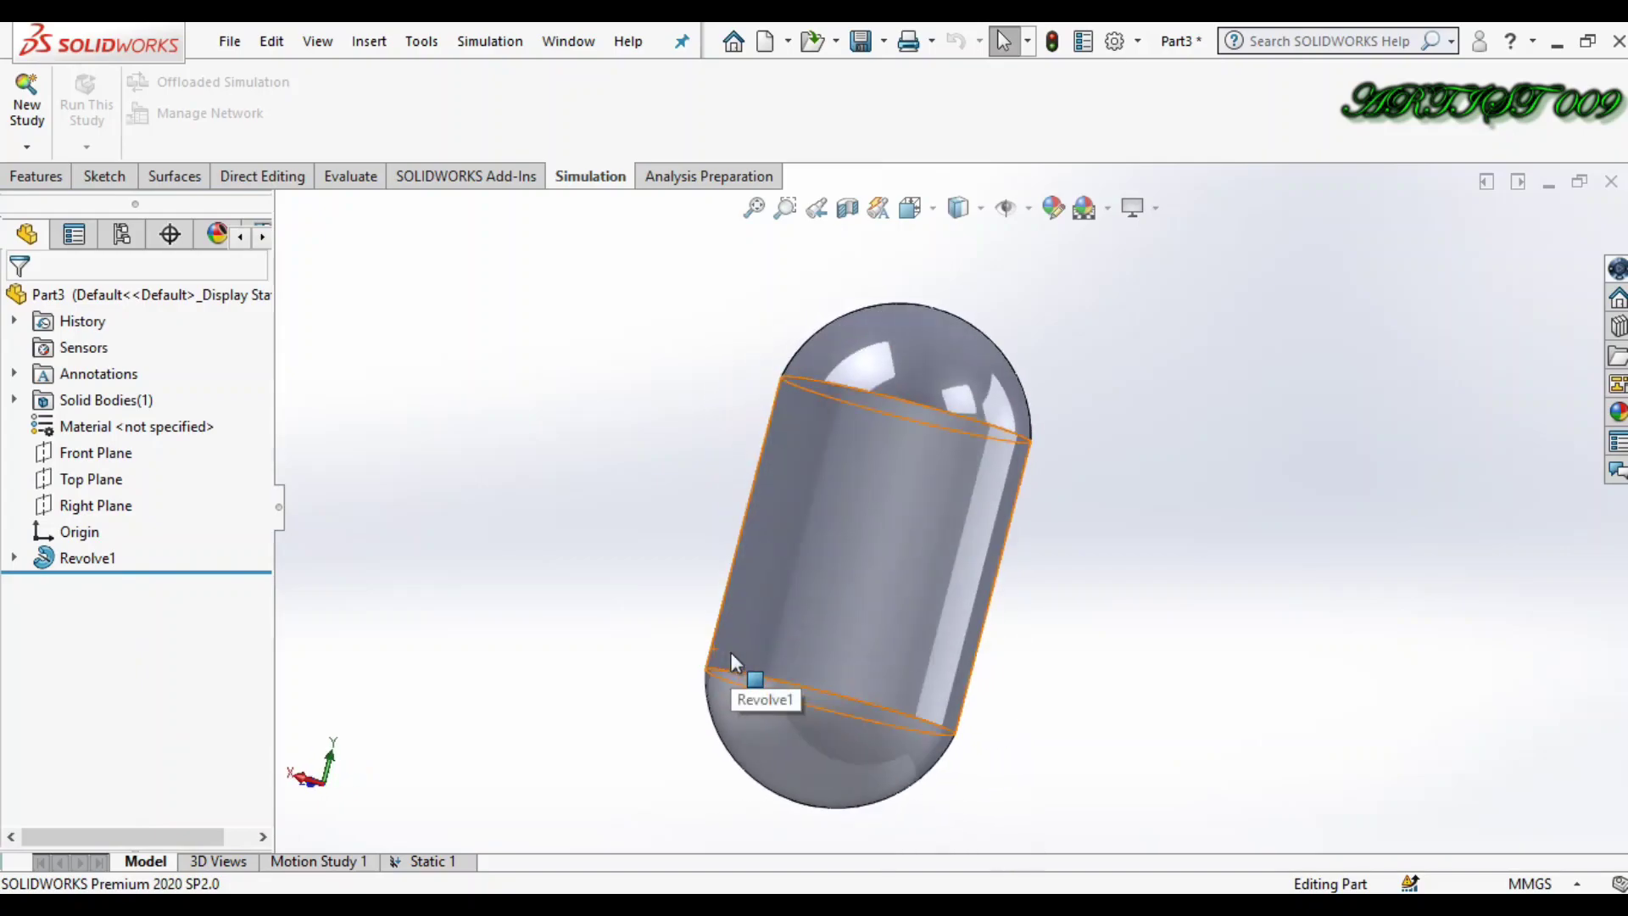
key("Right")
key("Right")
key("Right")
key("Right")
key("Left")
key("Left")
key("Left")
key("Left")
key("Left")
key("Left")
key("Left")
key("Left")
key("Left")
key("Left")
key("Left")
key("Left")
key("Left")
key("Left")
key("Left")
key("Left")
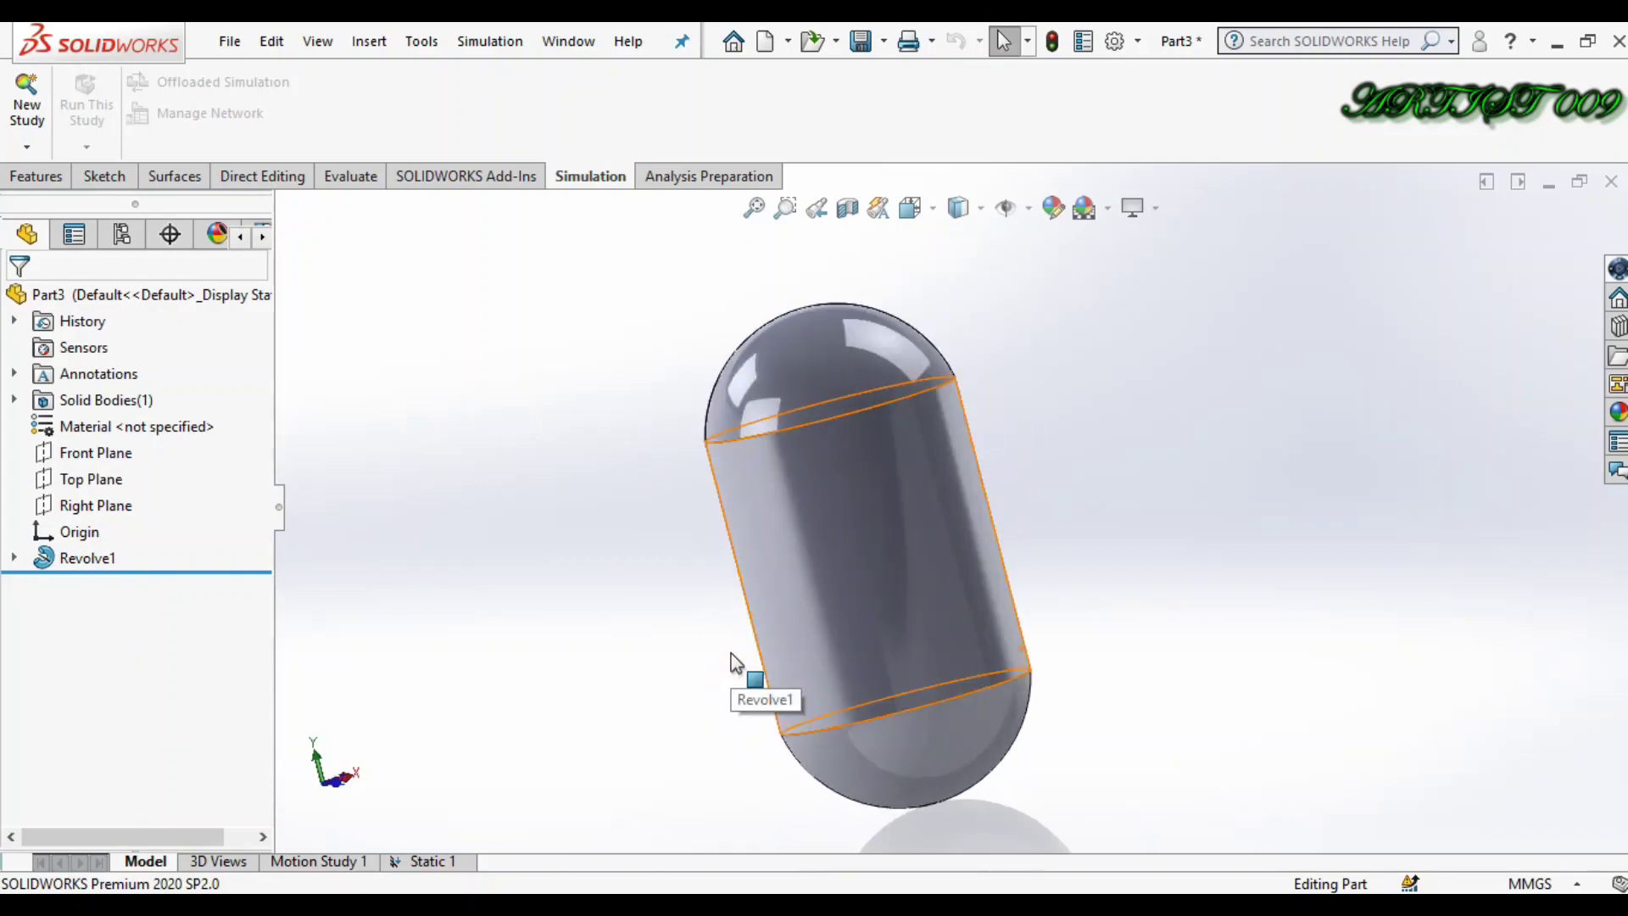
key("Right")
key("Right")
key("Right")
key("Right")
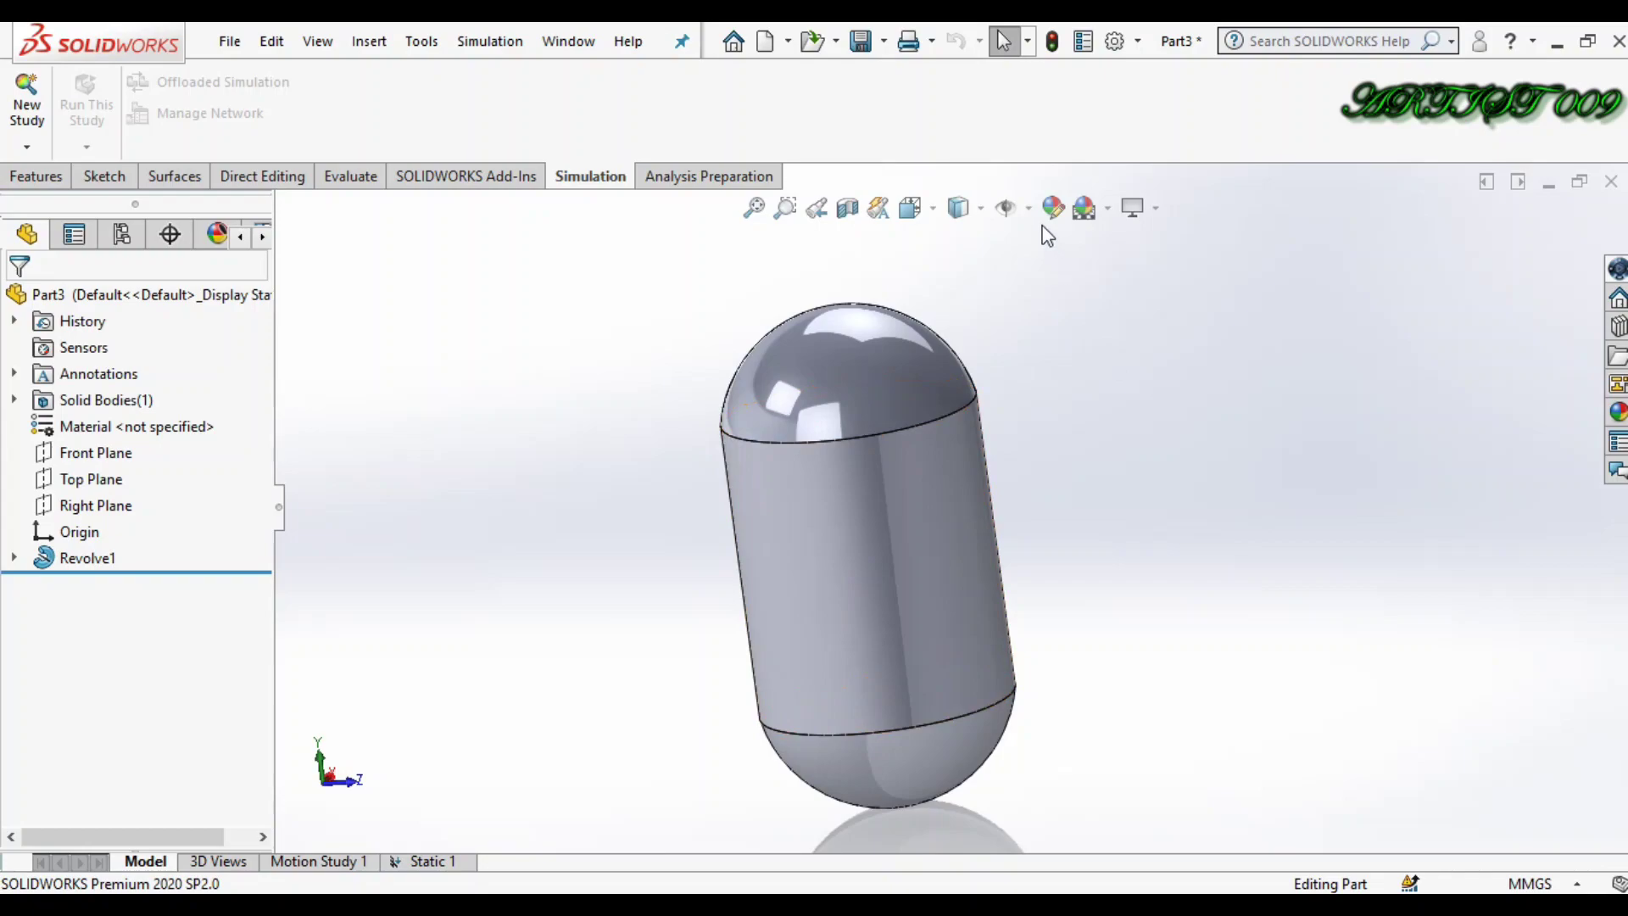
Show the temporary axes and select the vessel's central axis.
left_click(1028, 209)
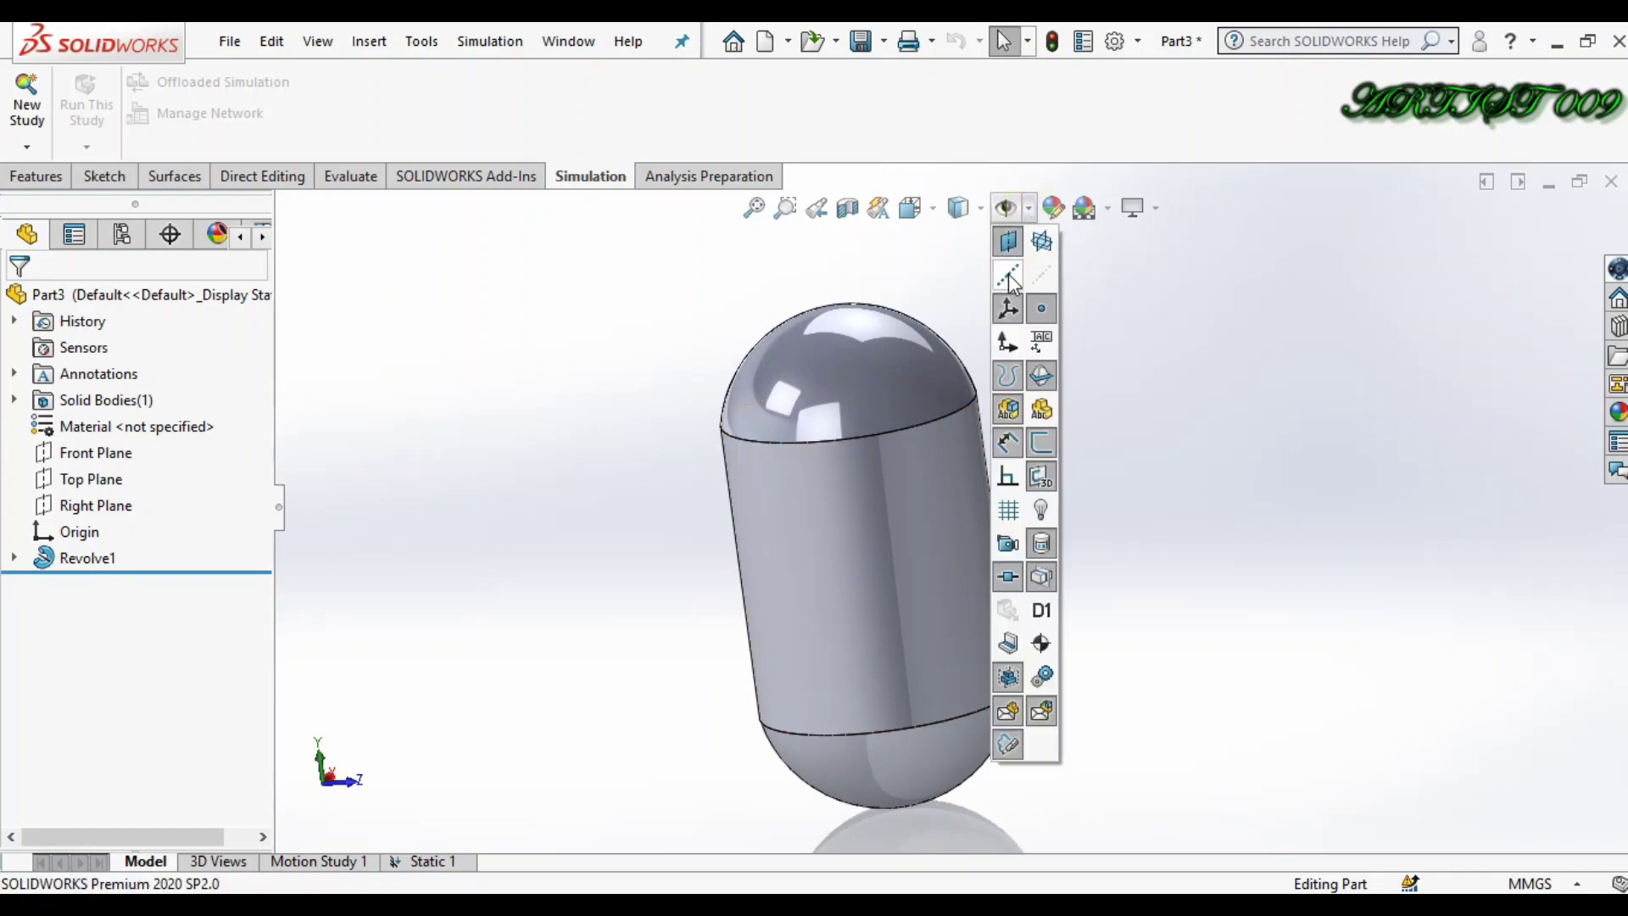
left_click(1039, 277)
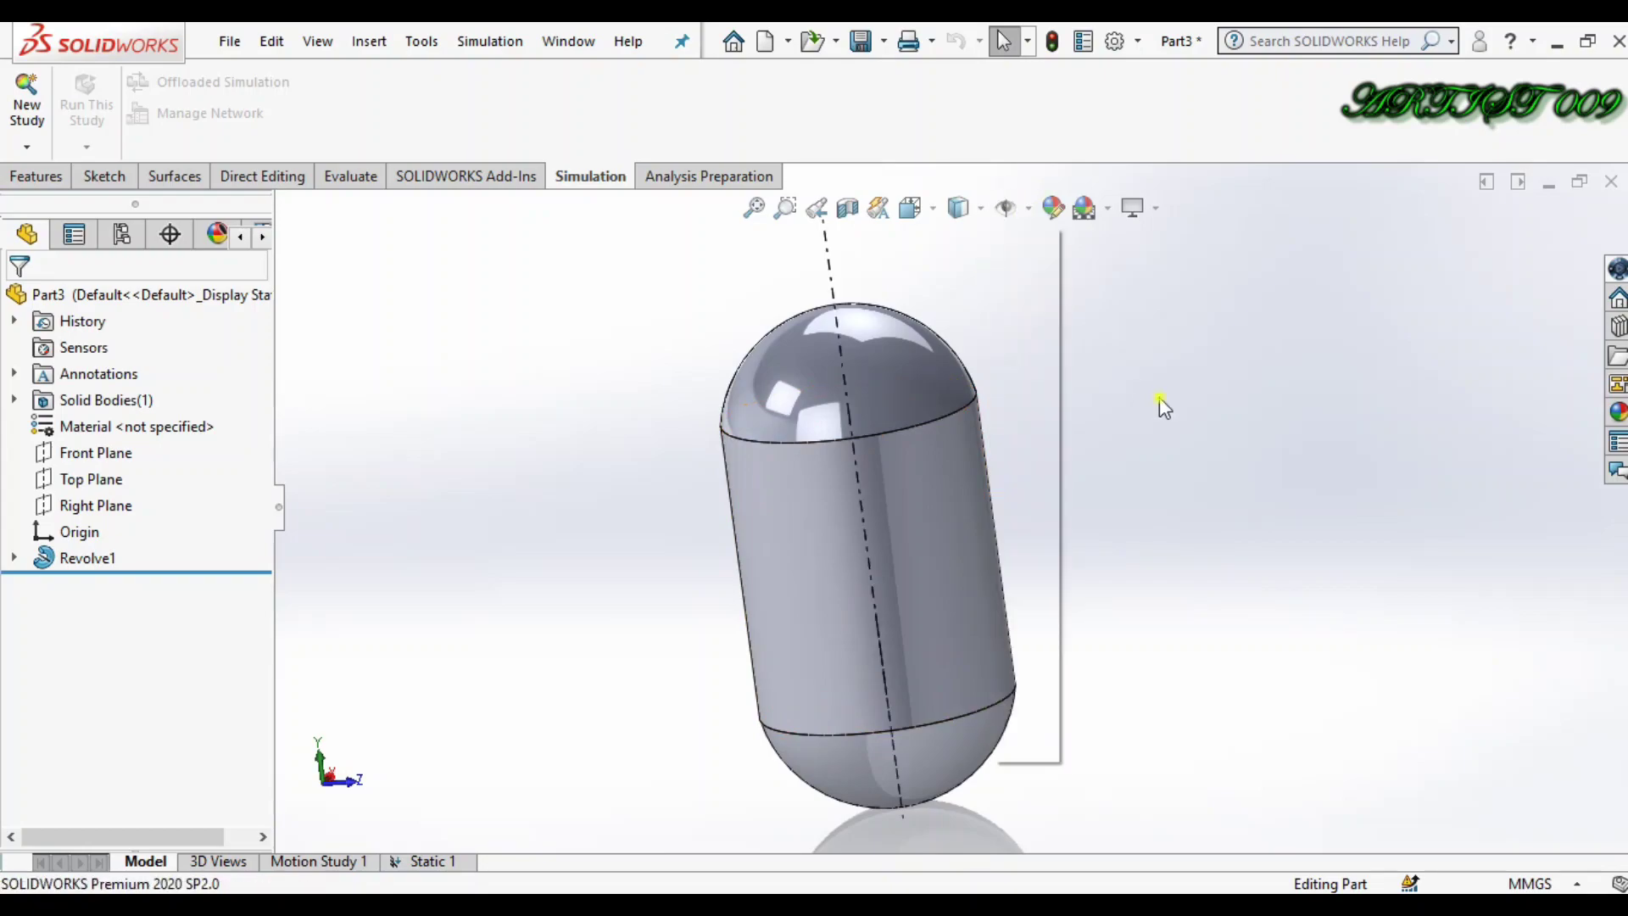
left_click(918, 270)
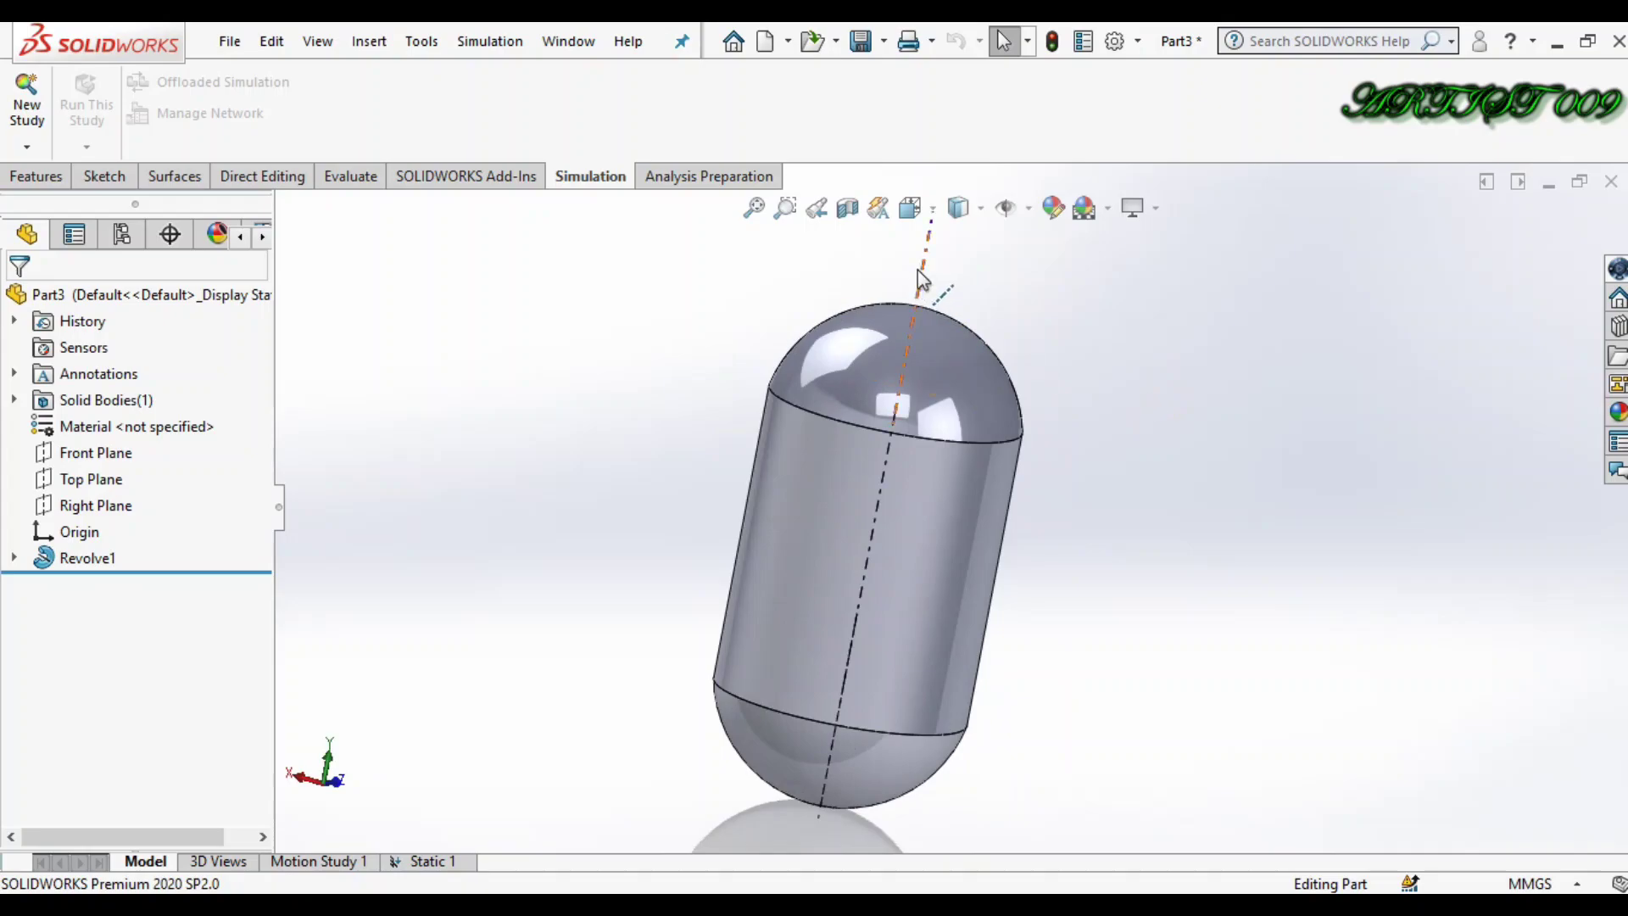
Create a static study with 2D simplification, set as axi-symmetric with the Right Plane as section plane and the vessel's central axis as axis of symmetry.
left_click(28, 105)
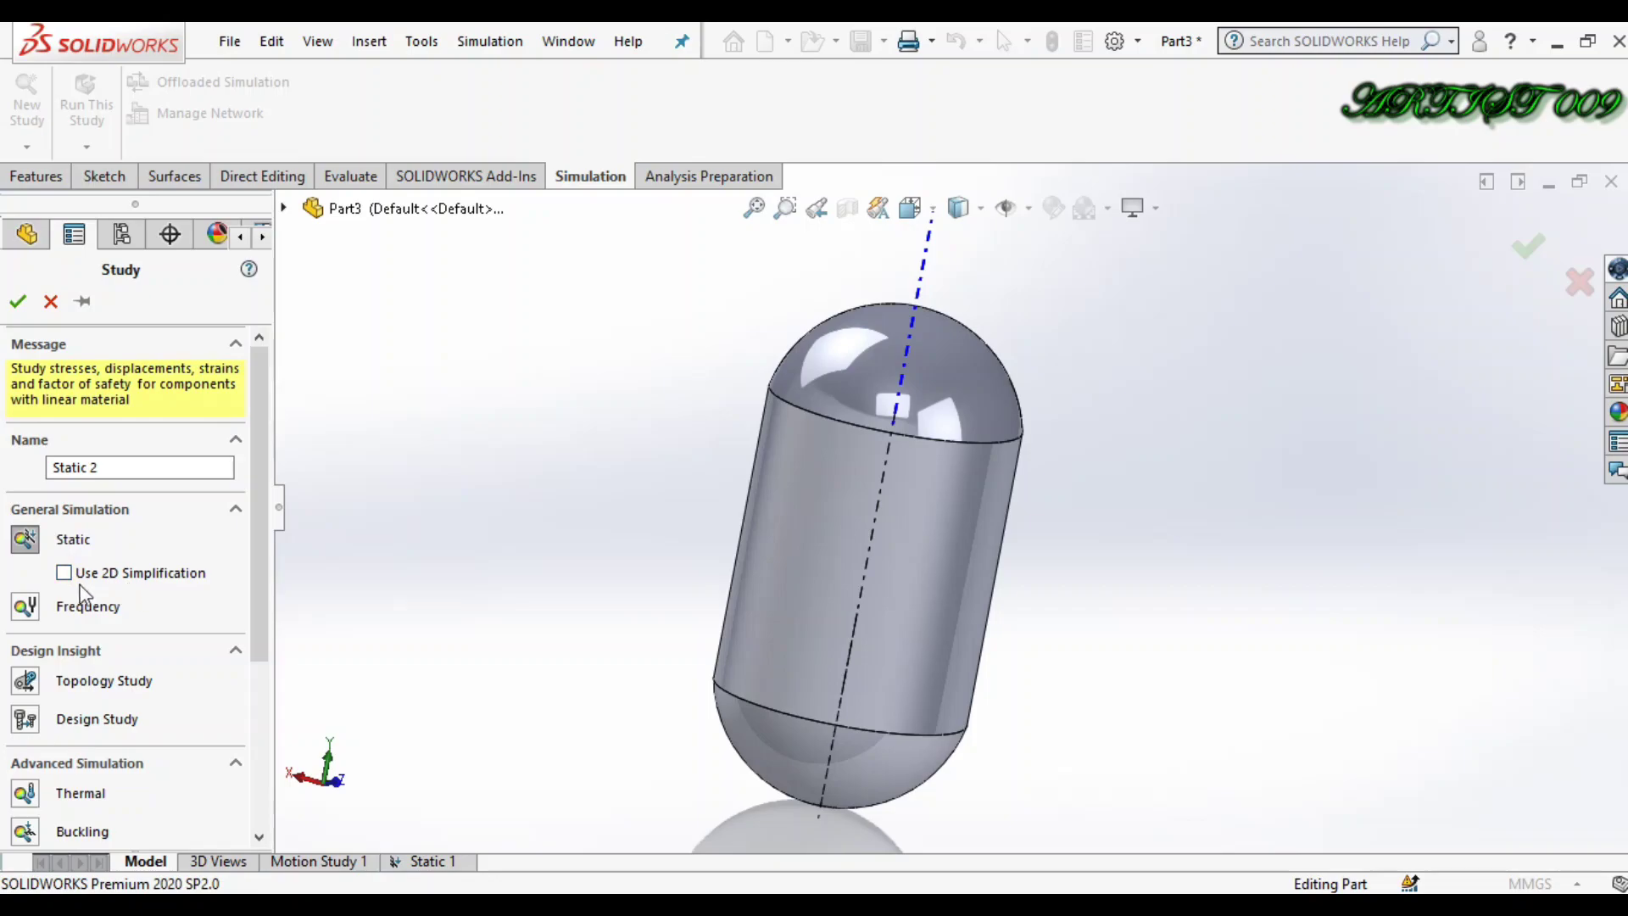
left_click(19, 302)
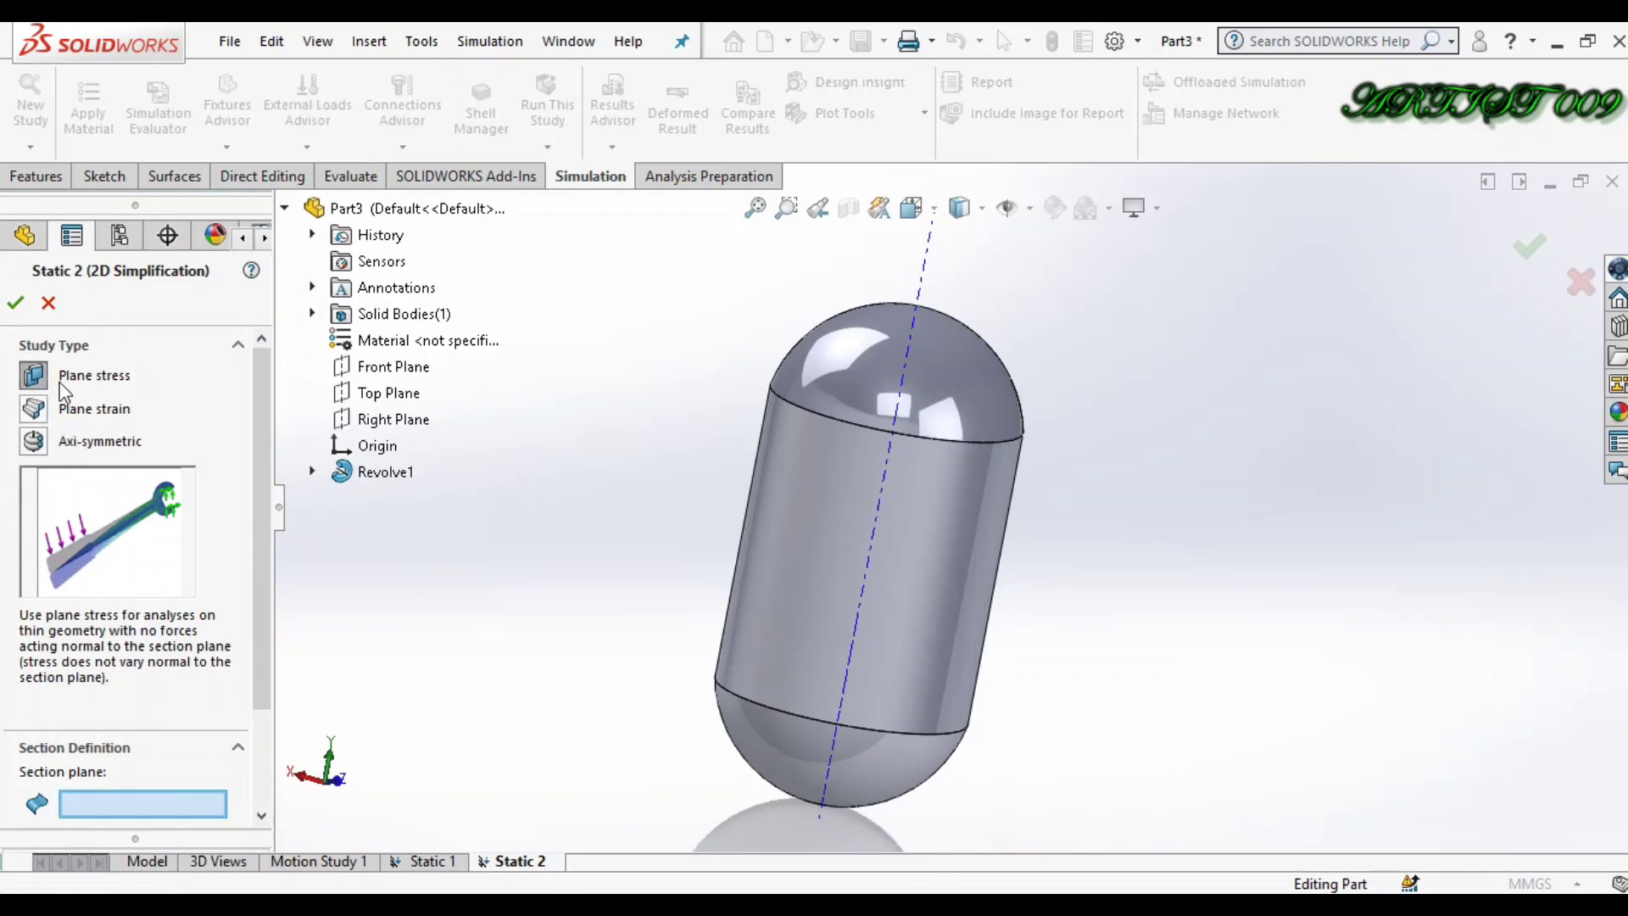
left_click(33, 442)
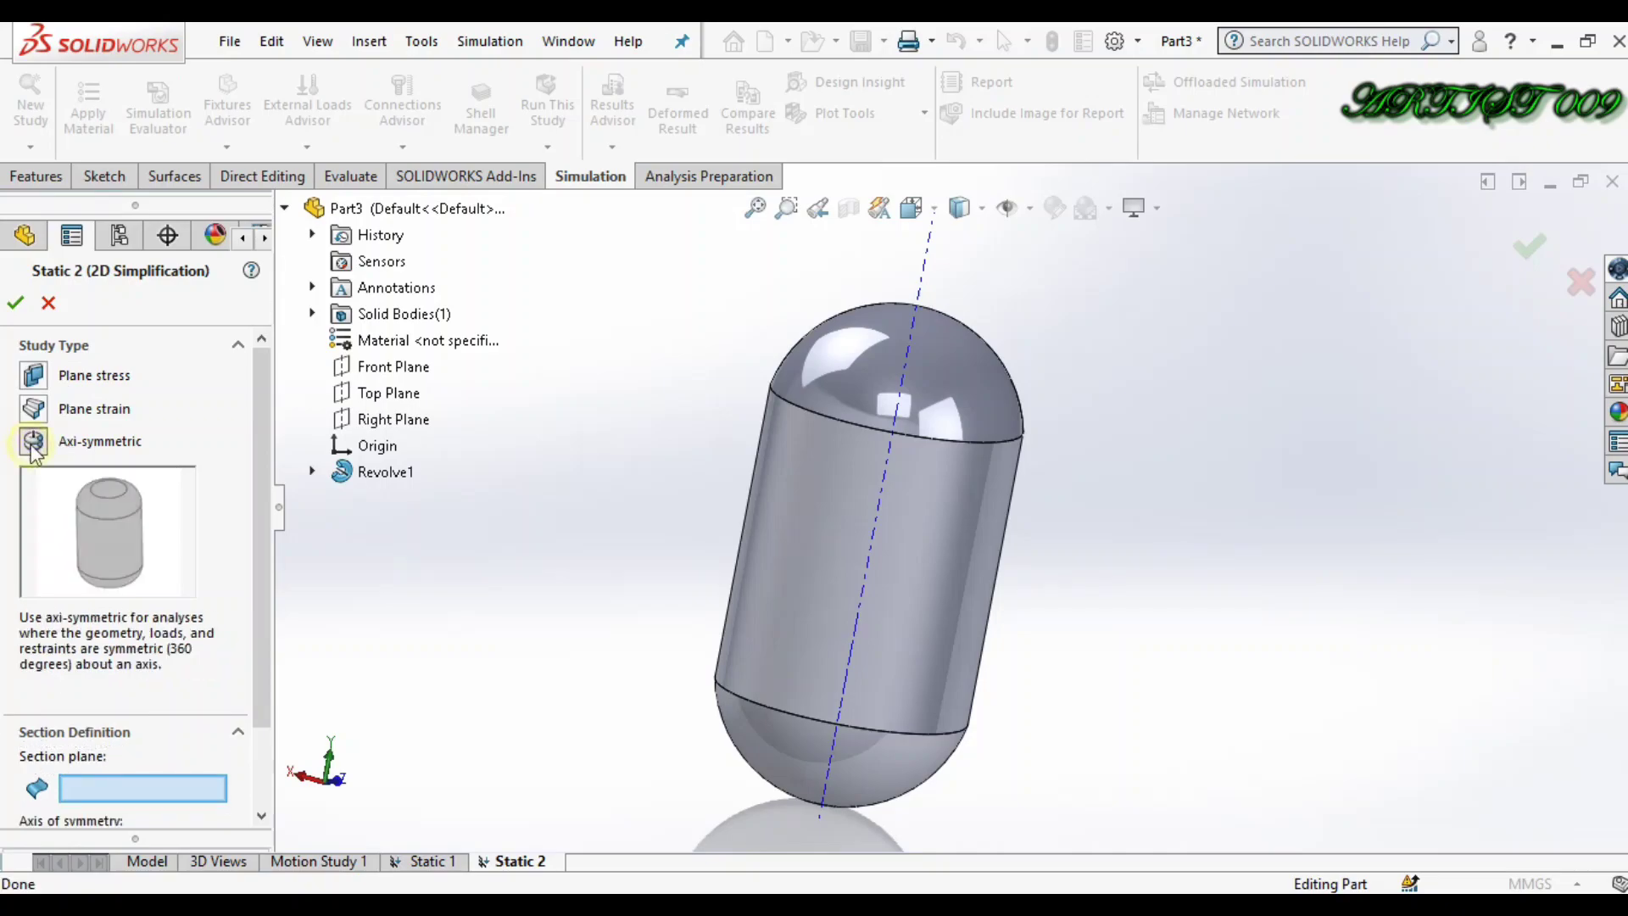
scroll(260, 514, "down", 3)
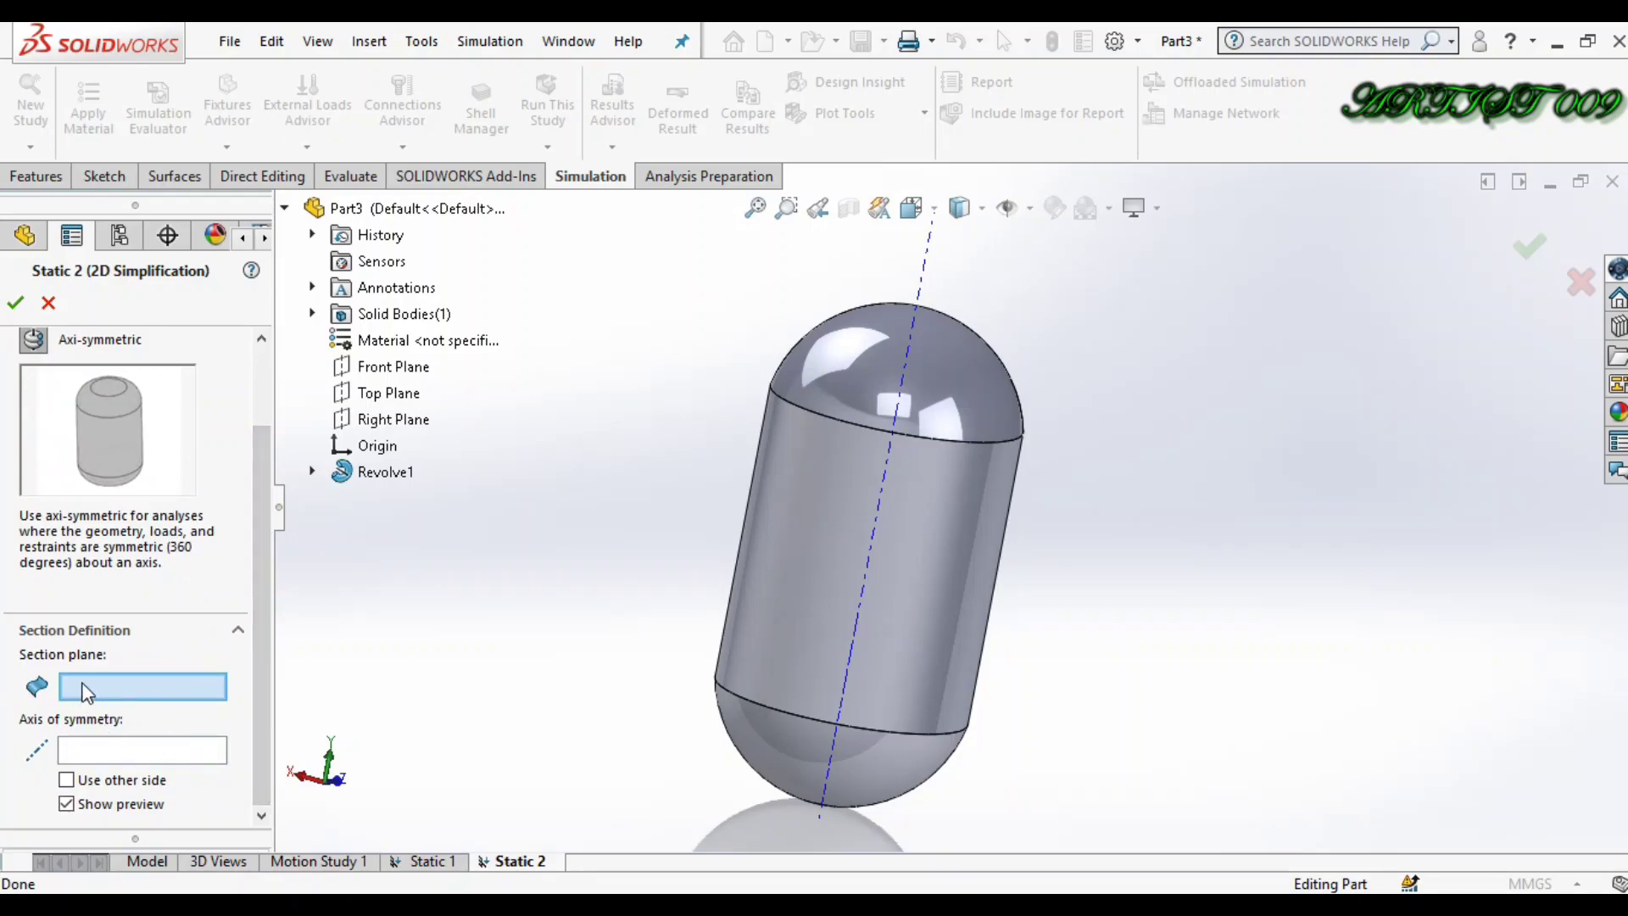
left_click(405, 422)
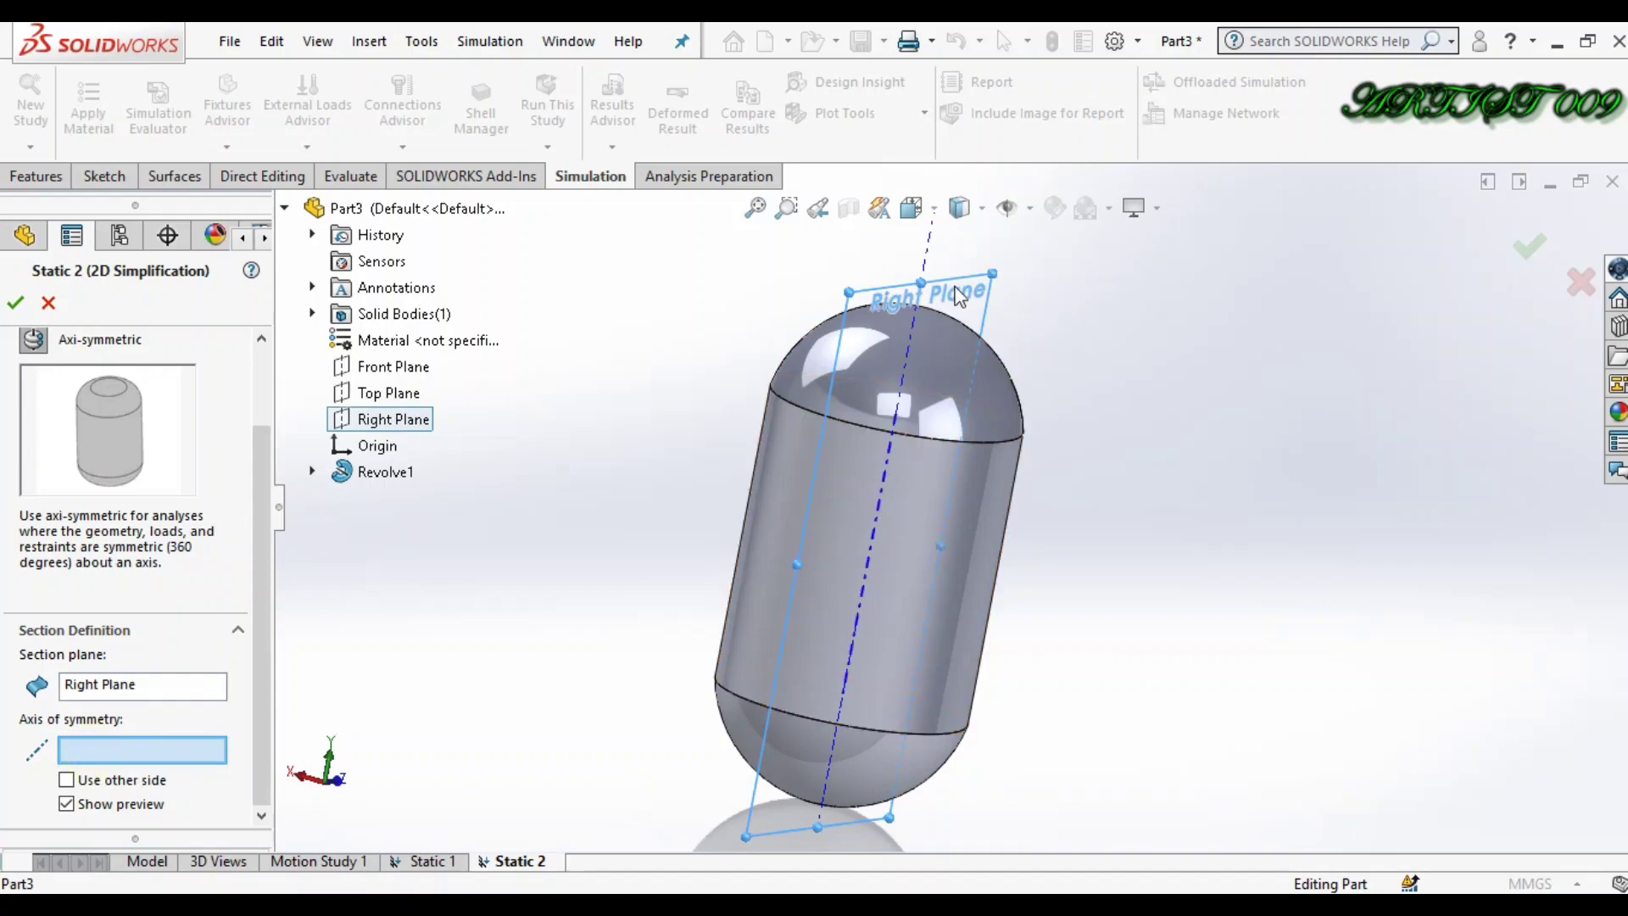
left_click(930, 254)
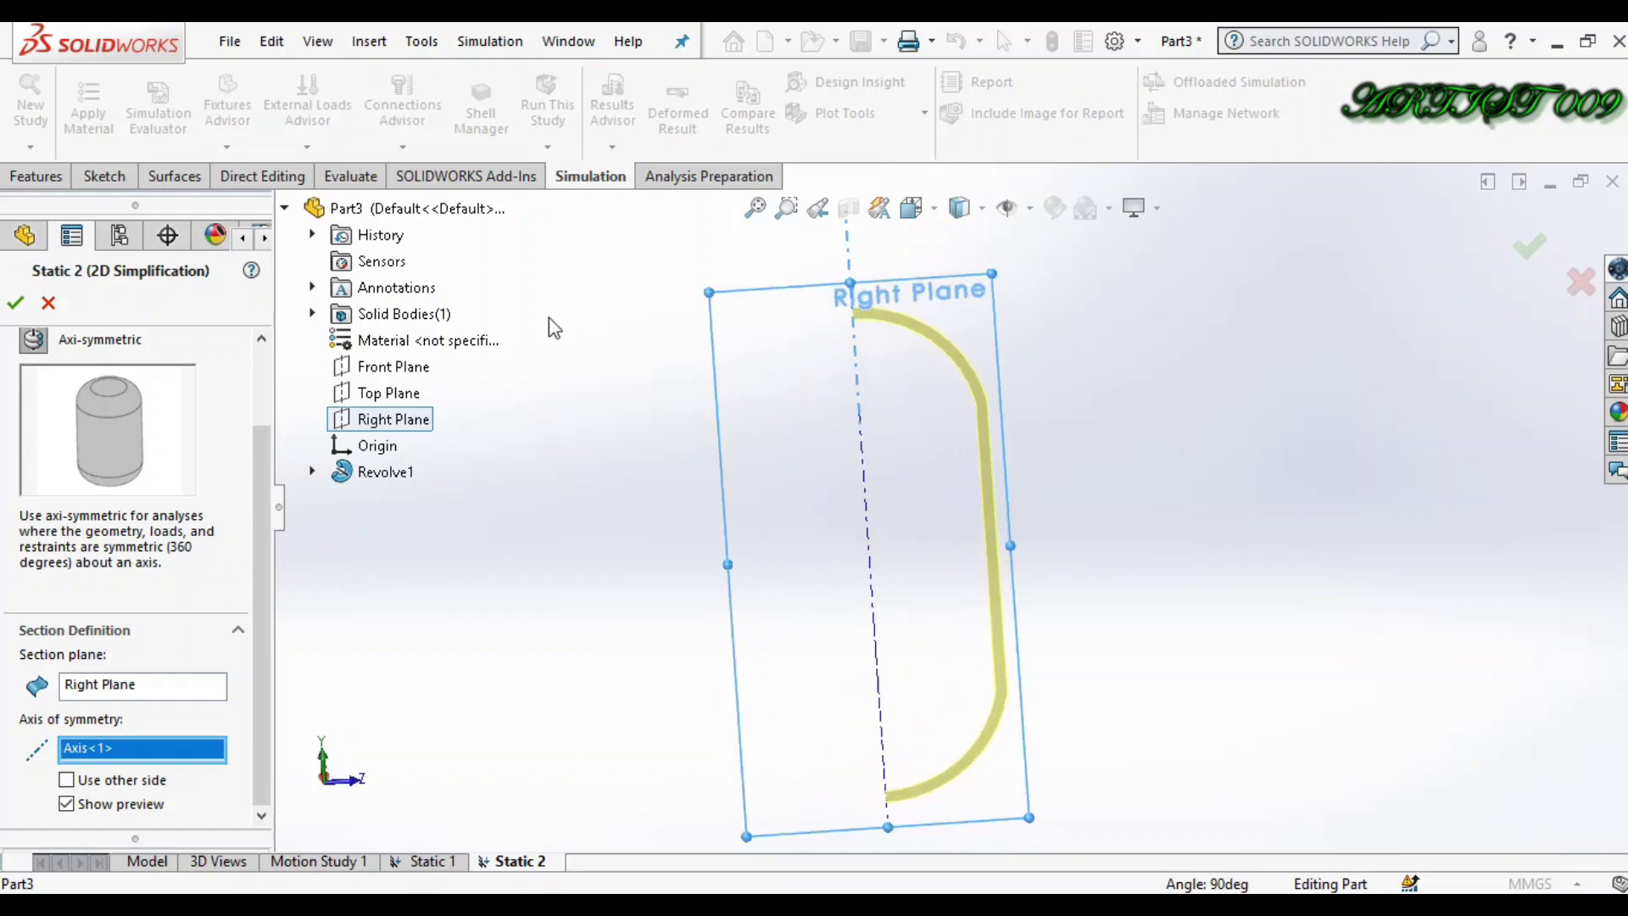
left_click(16, 303)
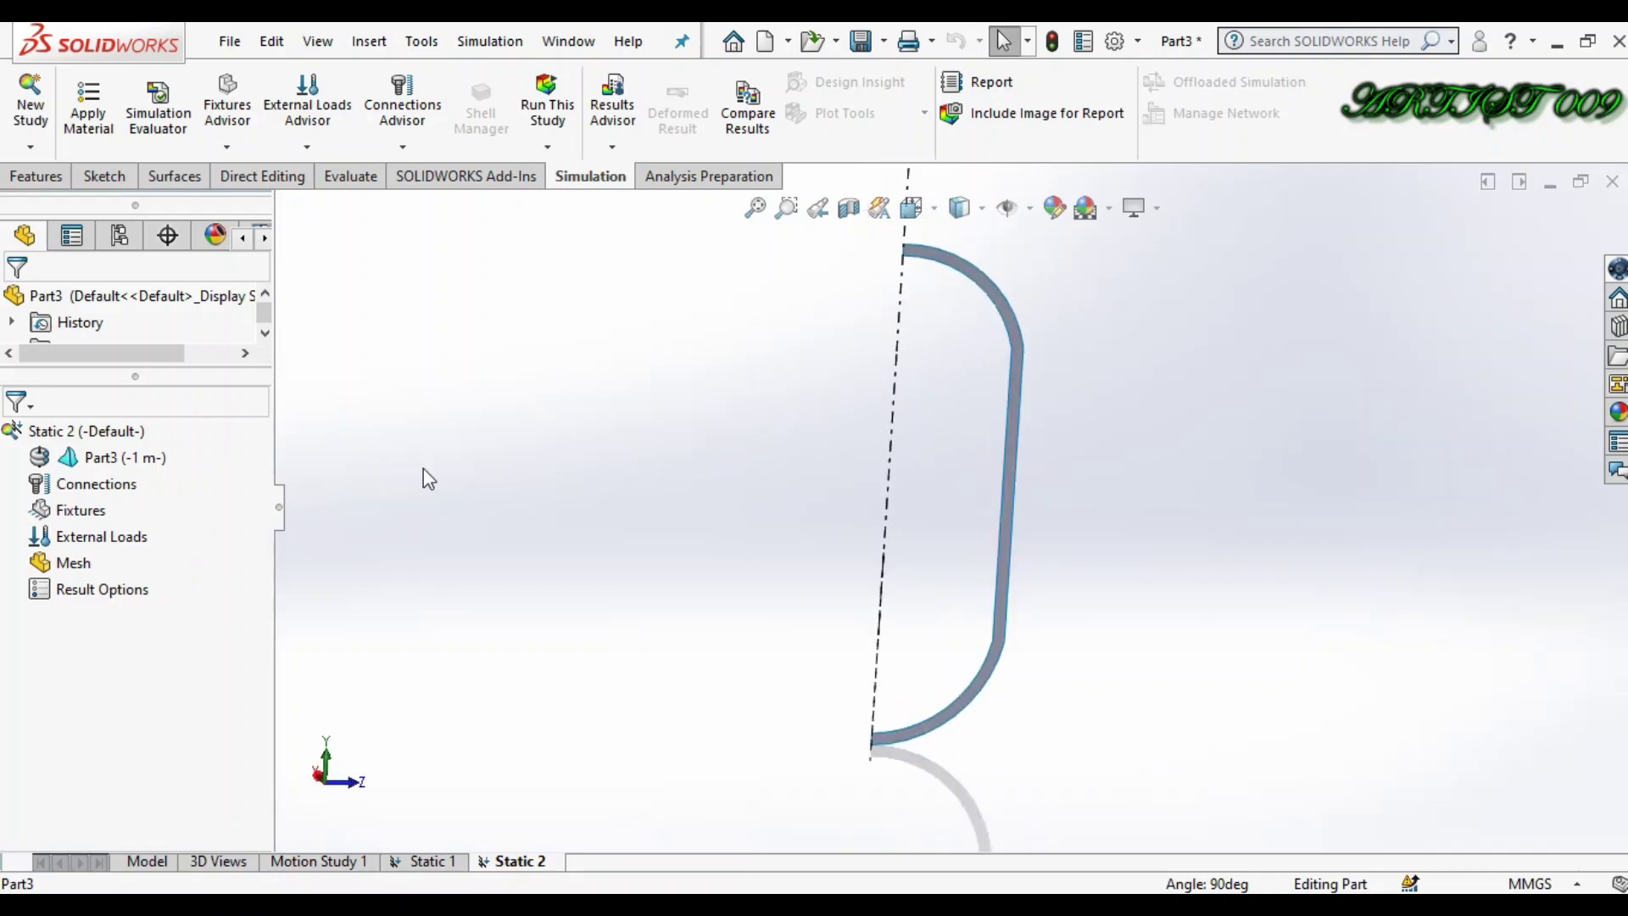
Apply the AISI 304 steel material to the part in the new study.
right_click(127, 459)
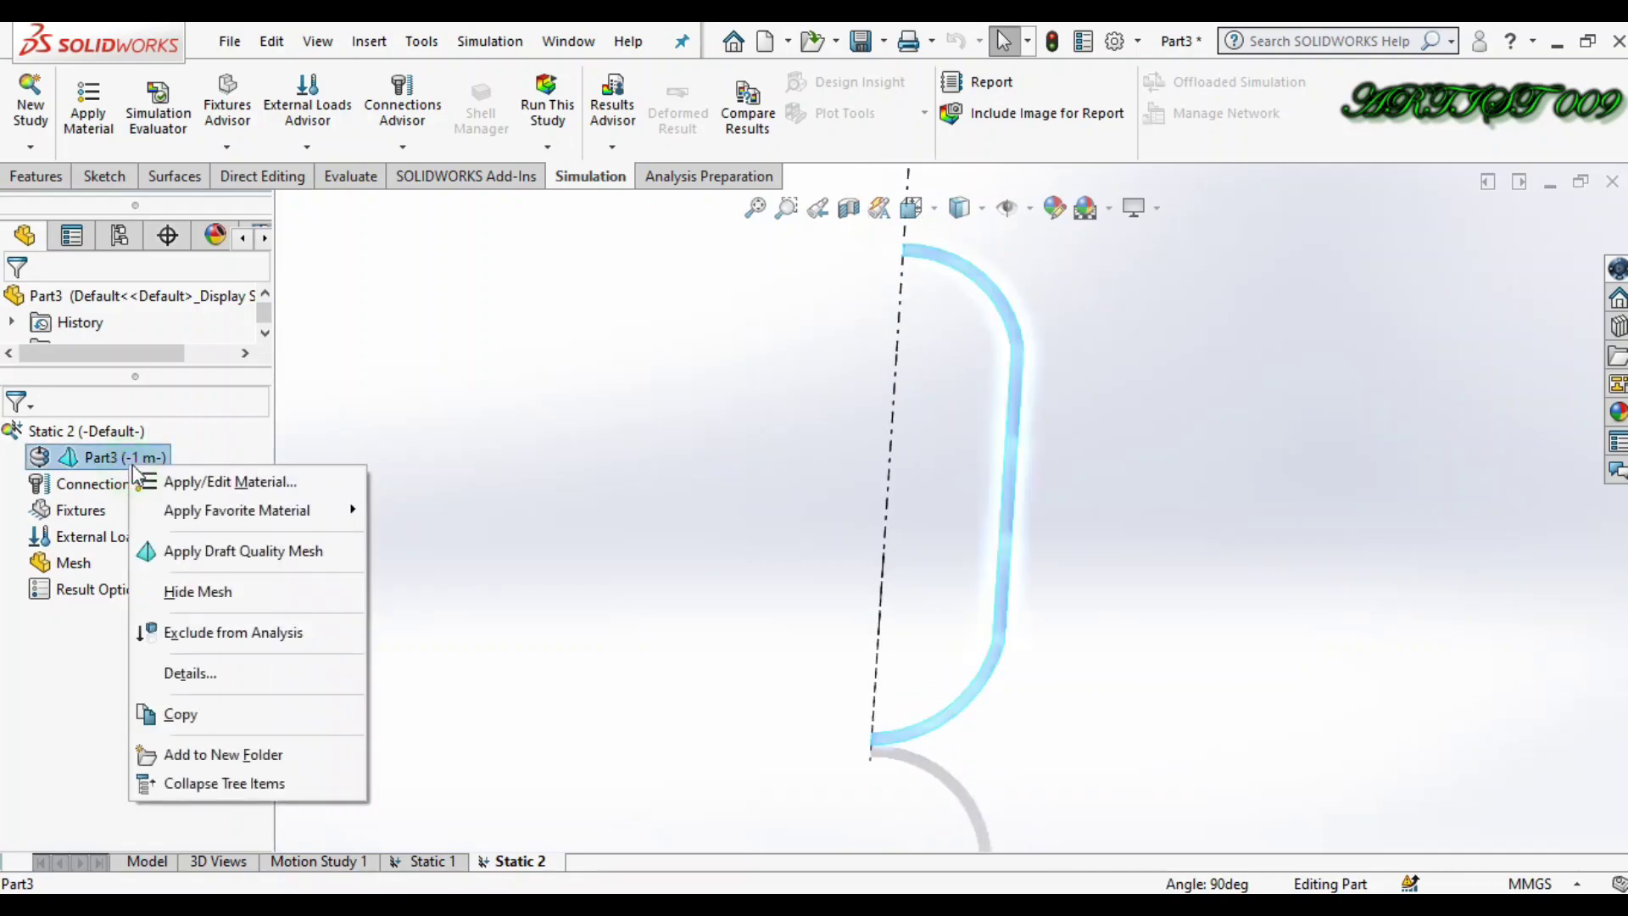
left_click(180, 483)
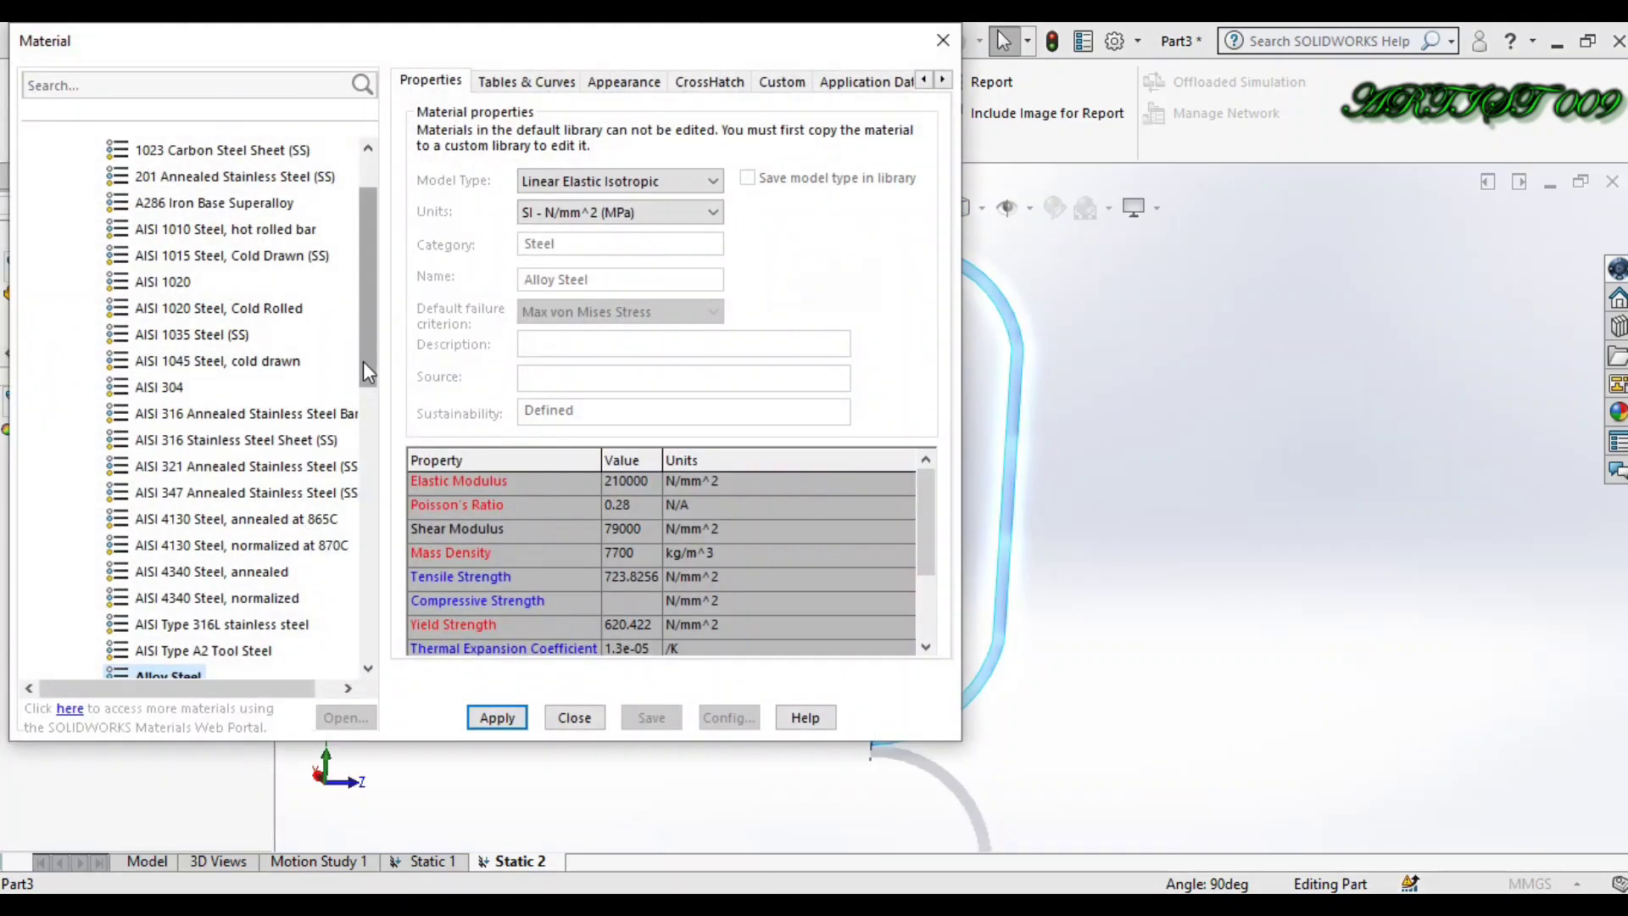
left_click(149, 388)
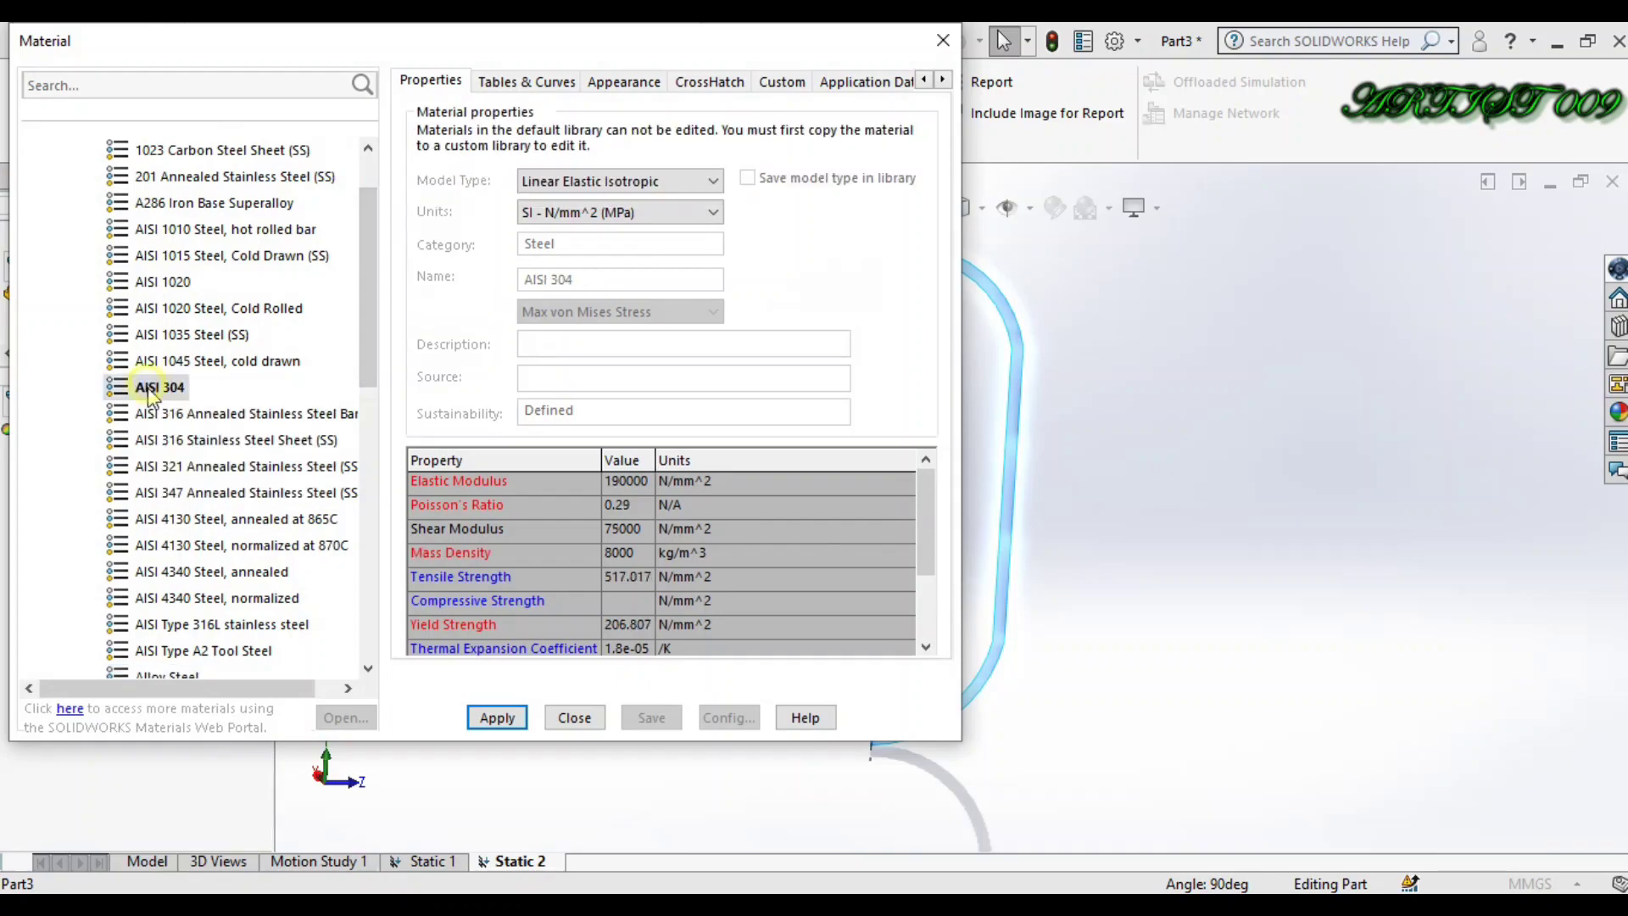
left_click(492, 718)
left_click(572, 718)
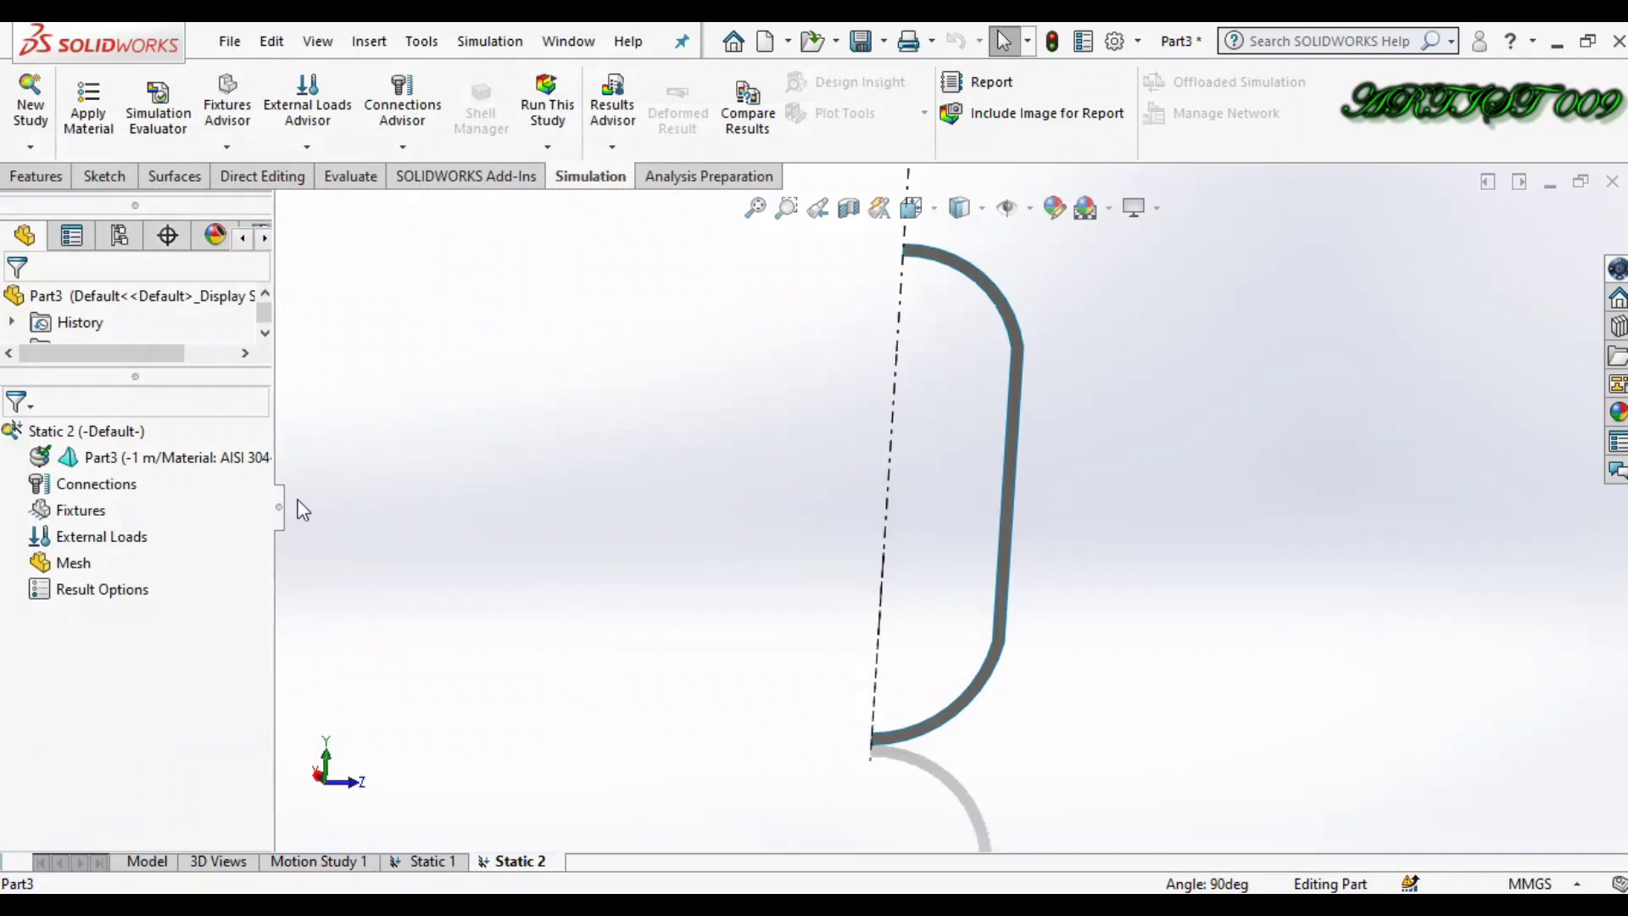
Apply a Fixed Geometry fixture to the outer edge of the vessel section's lower dome.
right_click(85, 518)
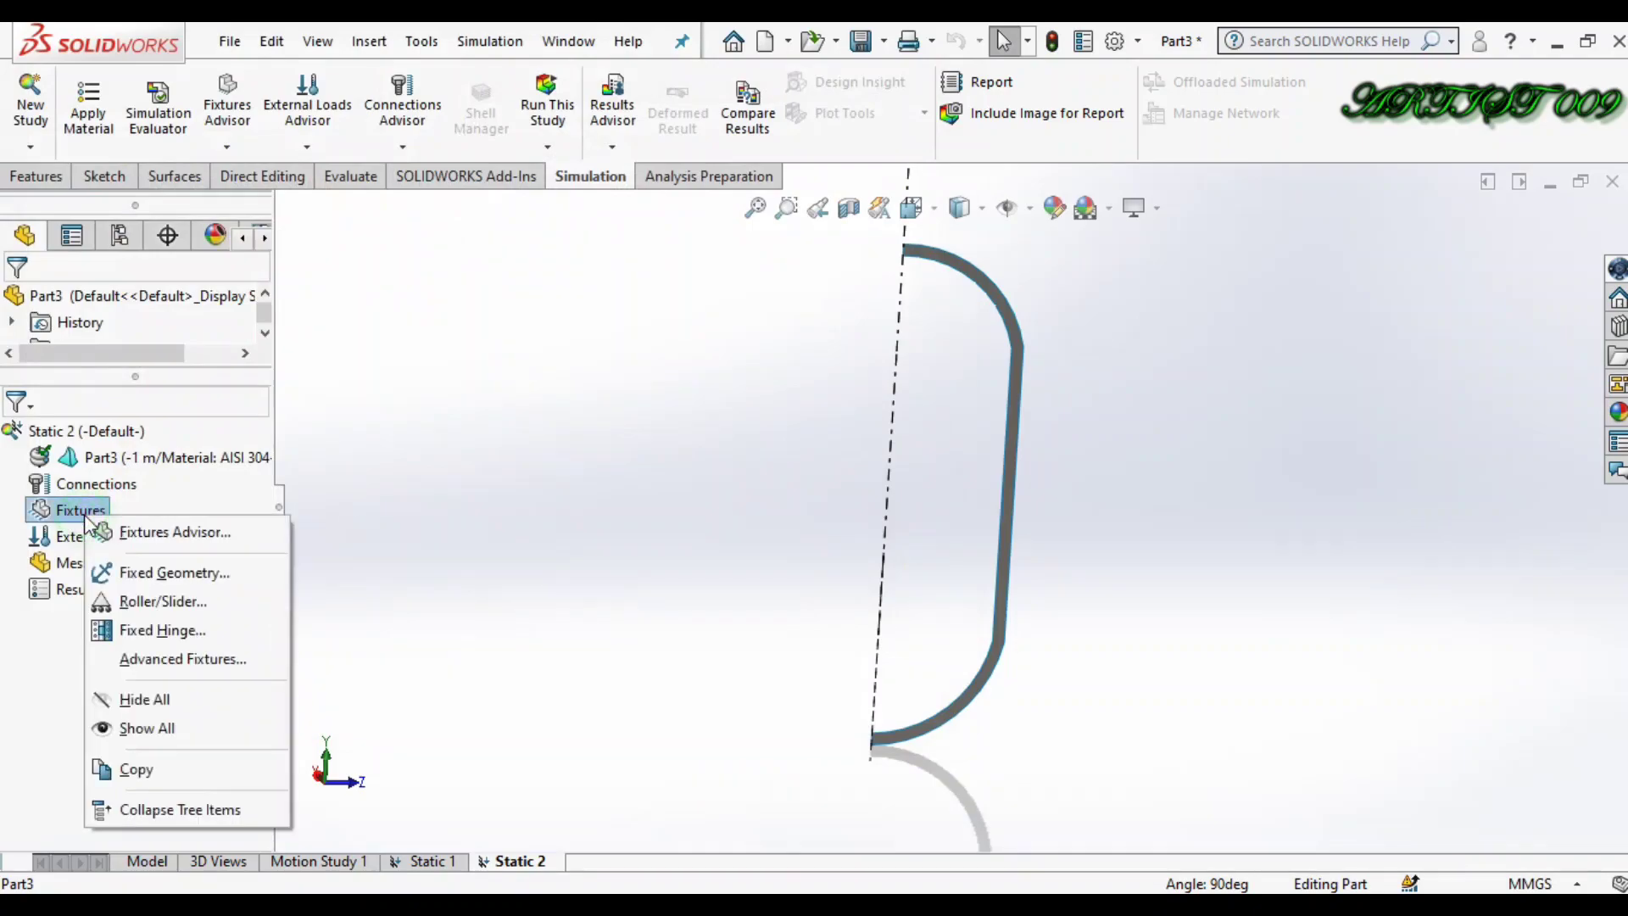
left_click(161, 570)
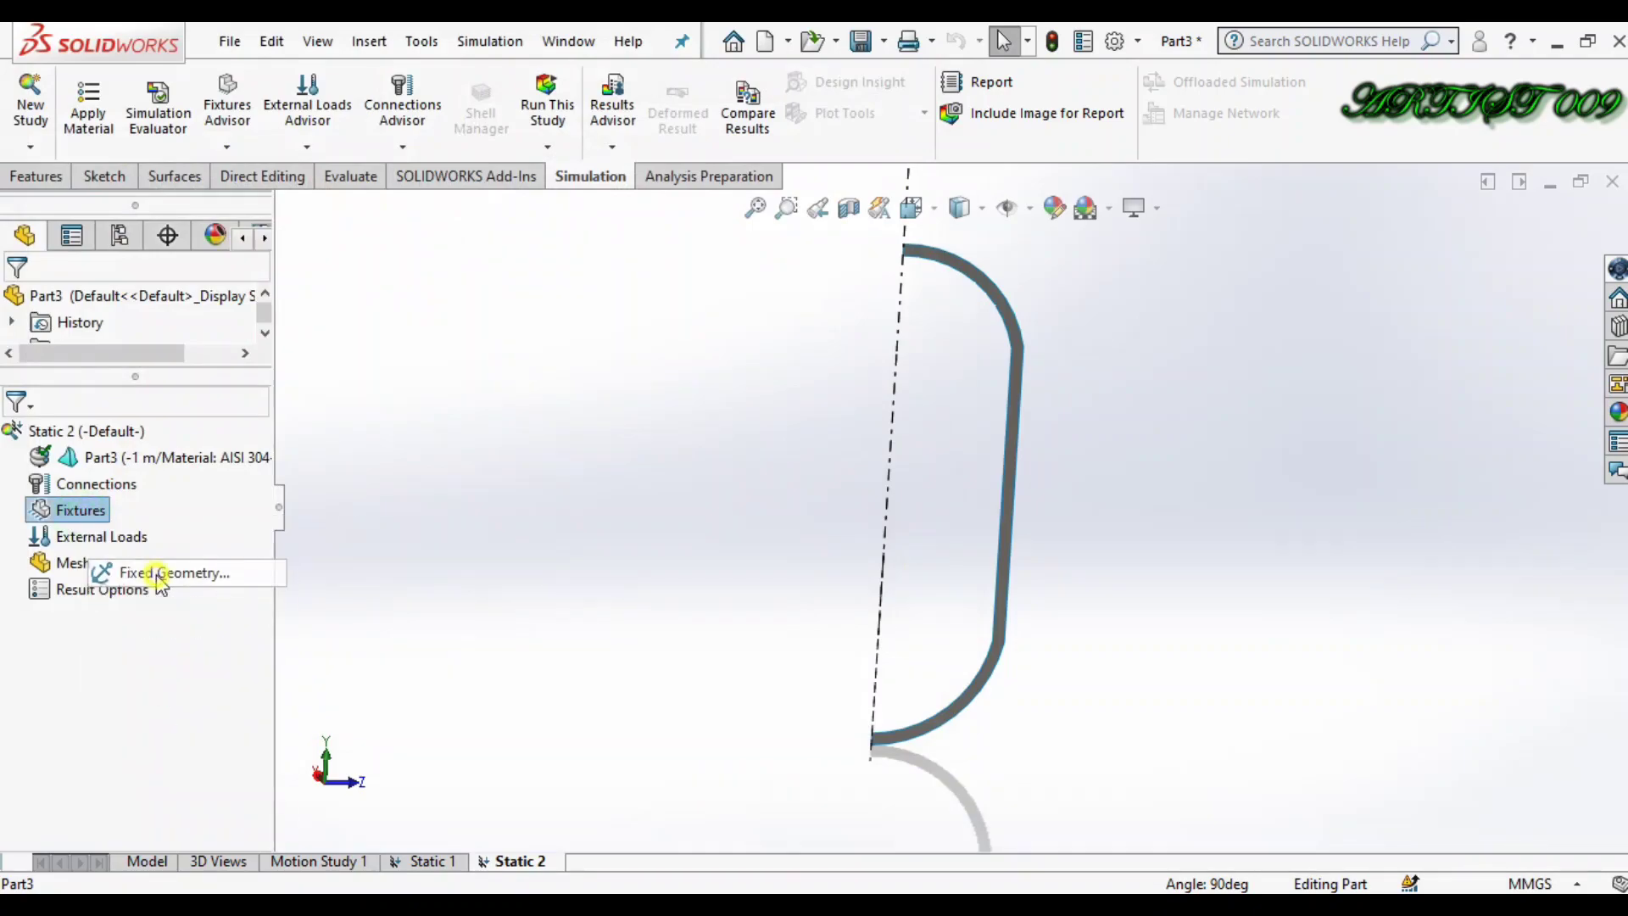
left_click(923, 743)
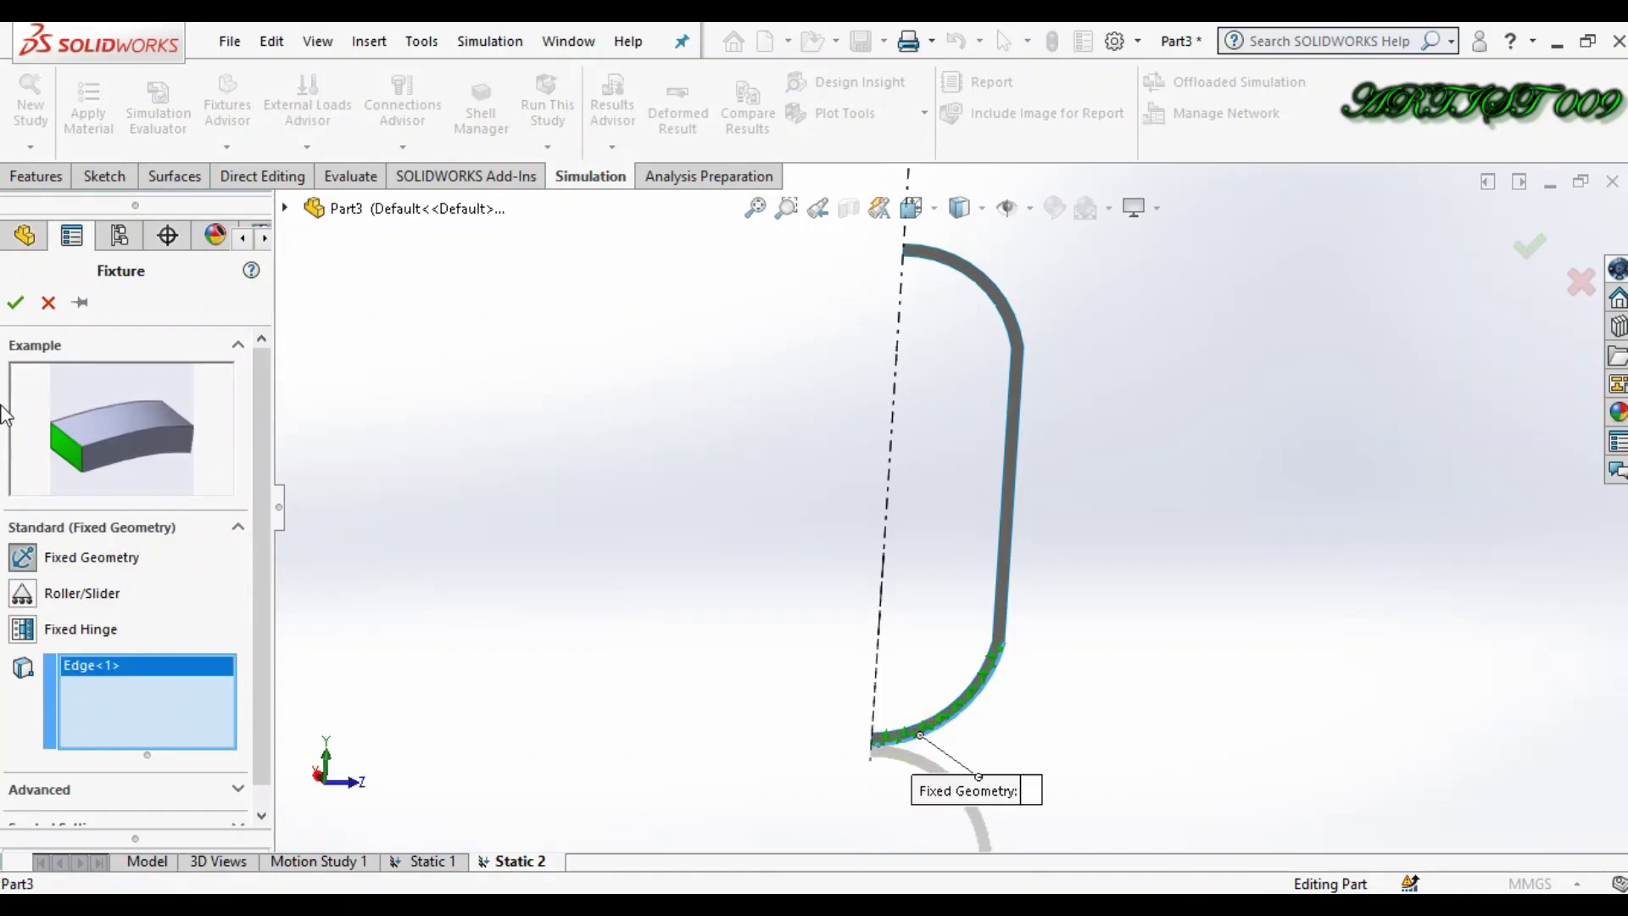
left_click(14, 304)
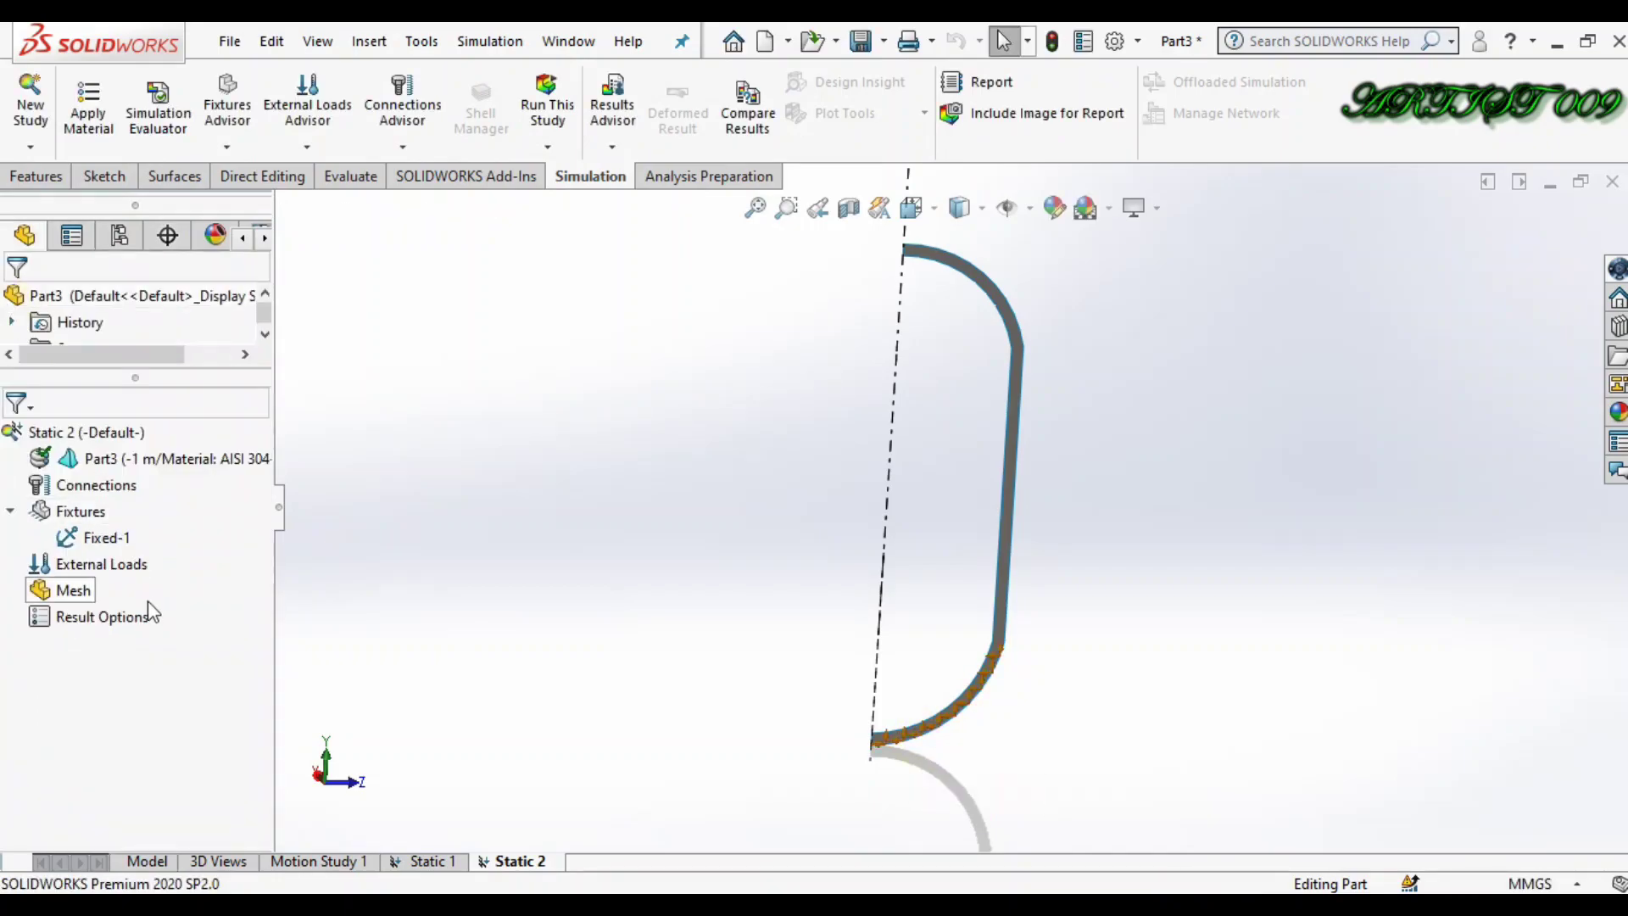
Apply a 1 N/m^2 pressure normal to the three inner edges of the section: lower dome, straight wall and upper dome.
right_click(114, 574)
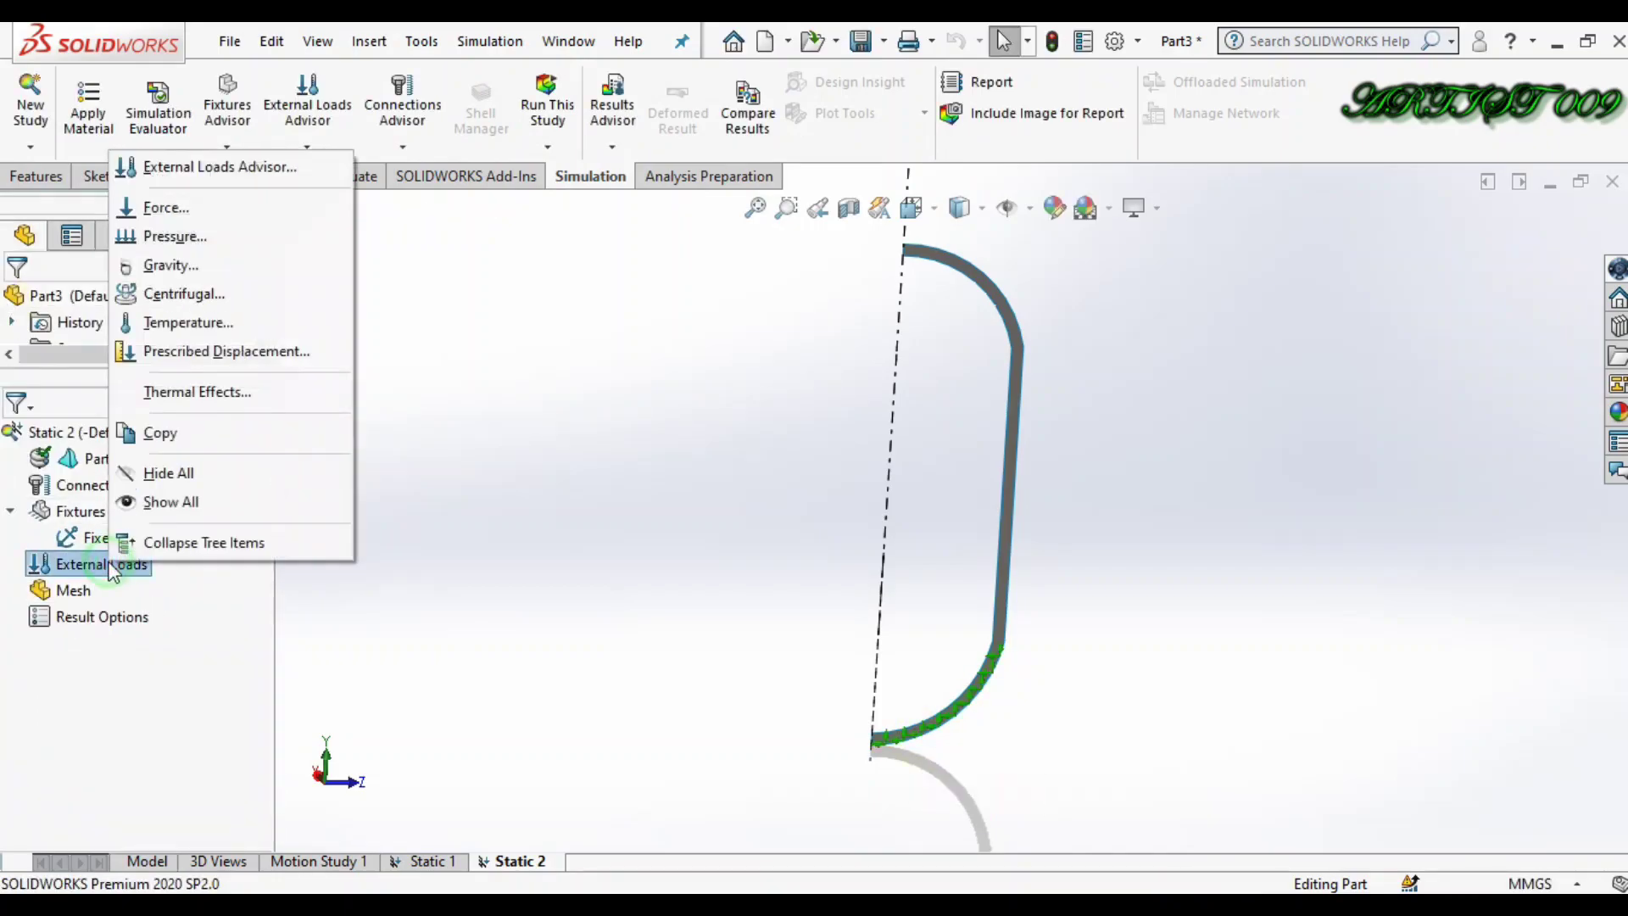
left_click(181, 237)
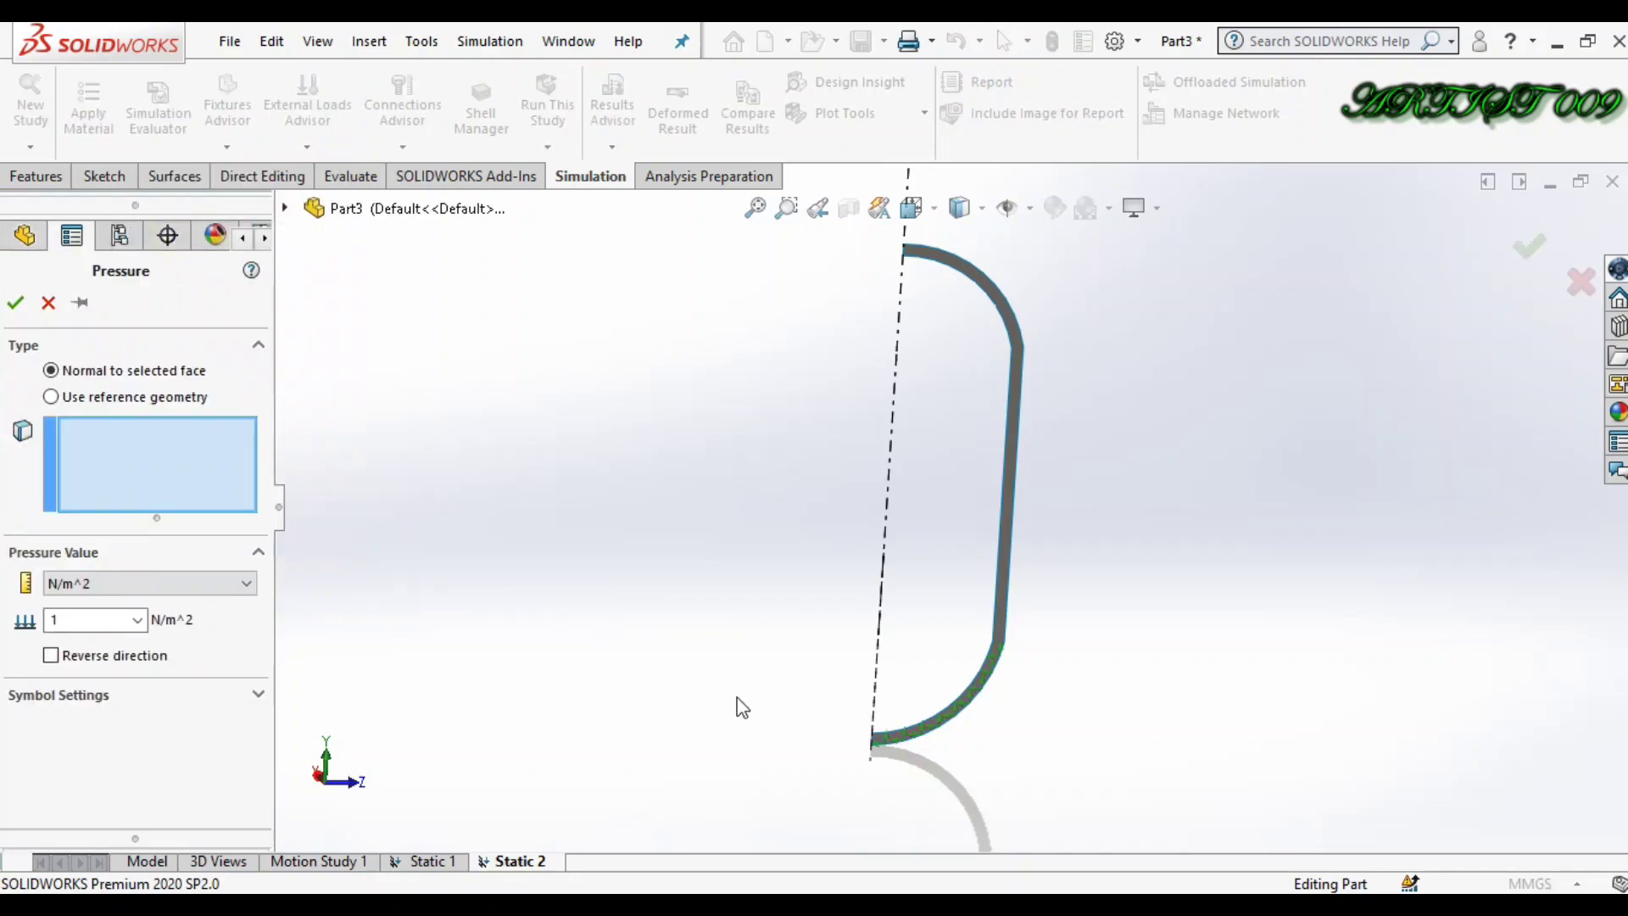
left_click(958, 701)
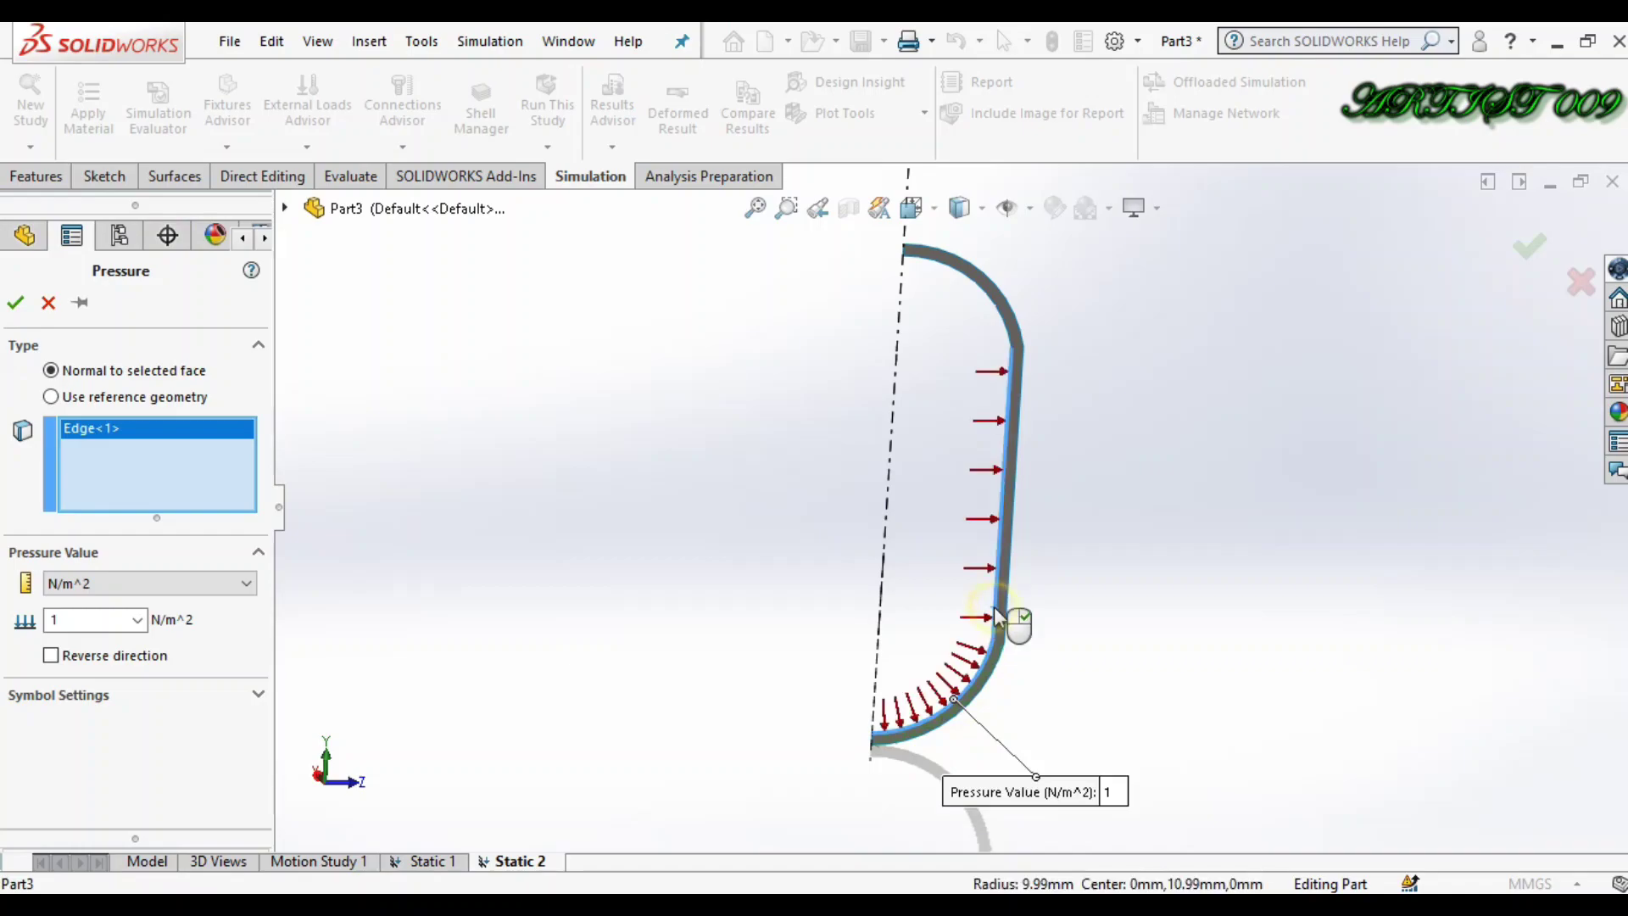
left_click(1004, 620)
left_click(997, 318)
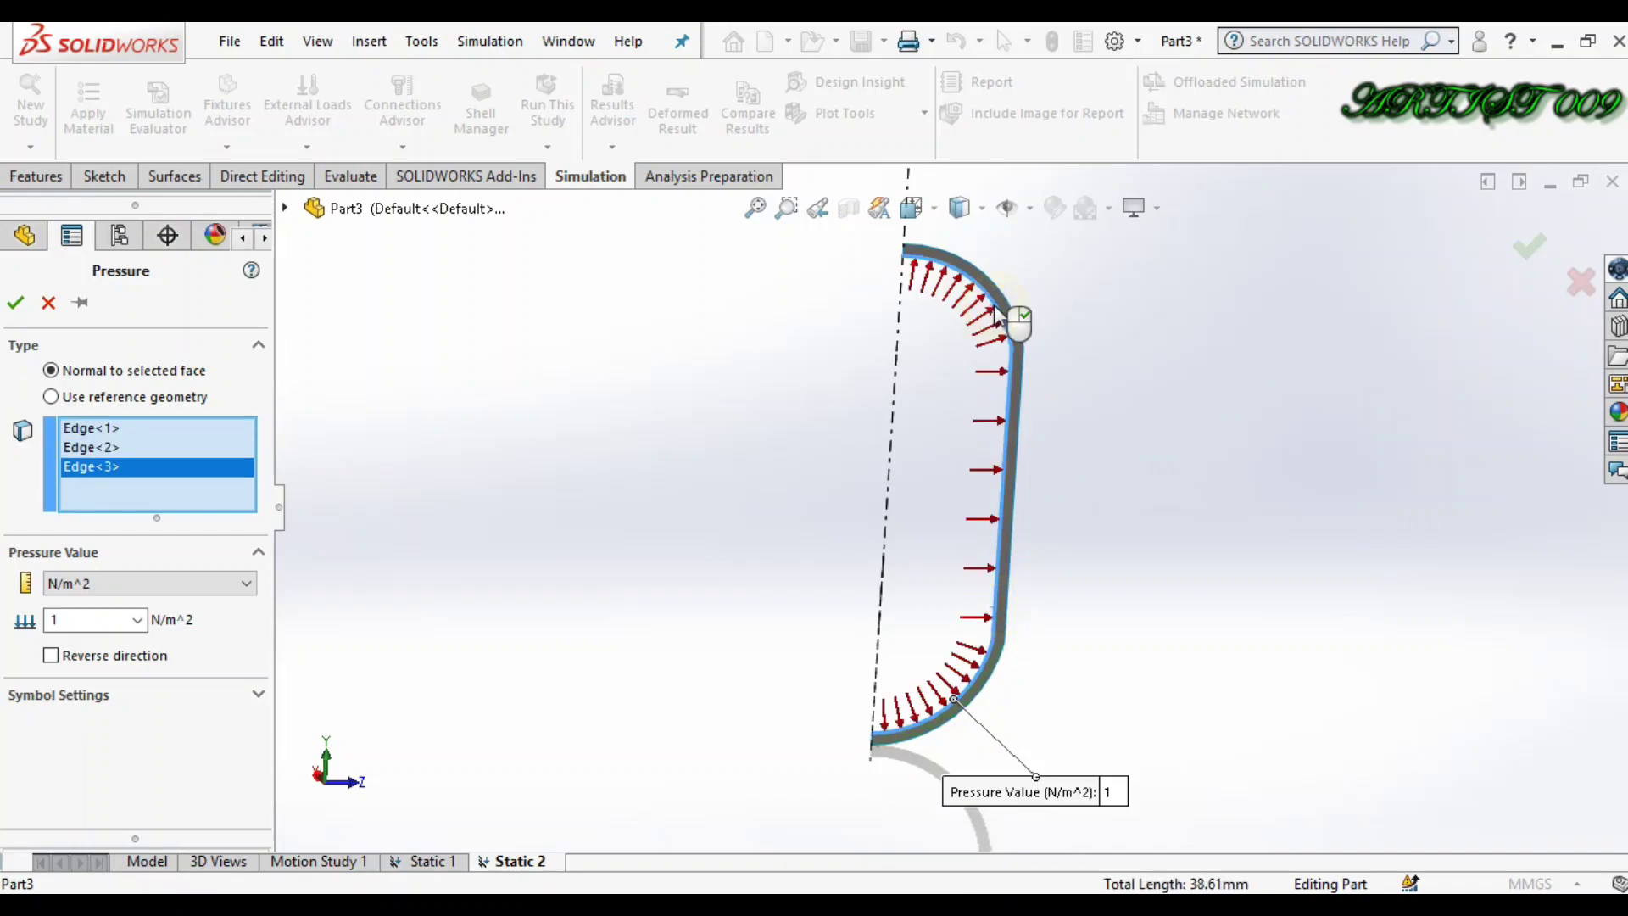
left_click(84, 622)
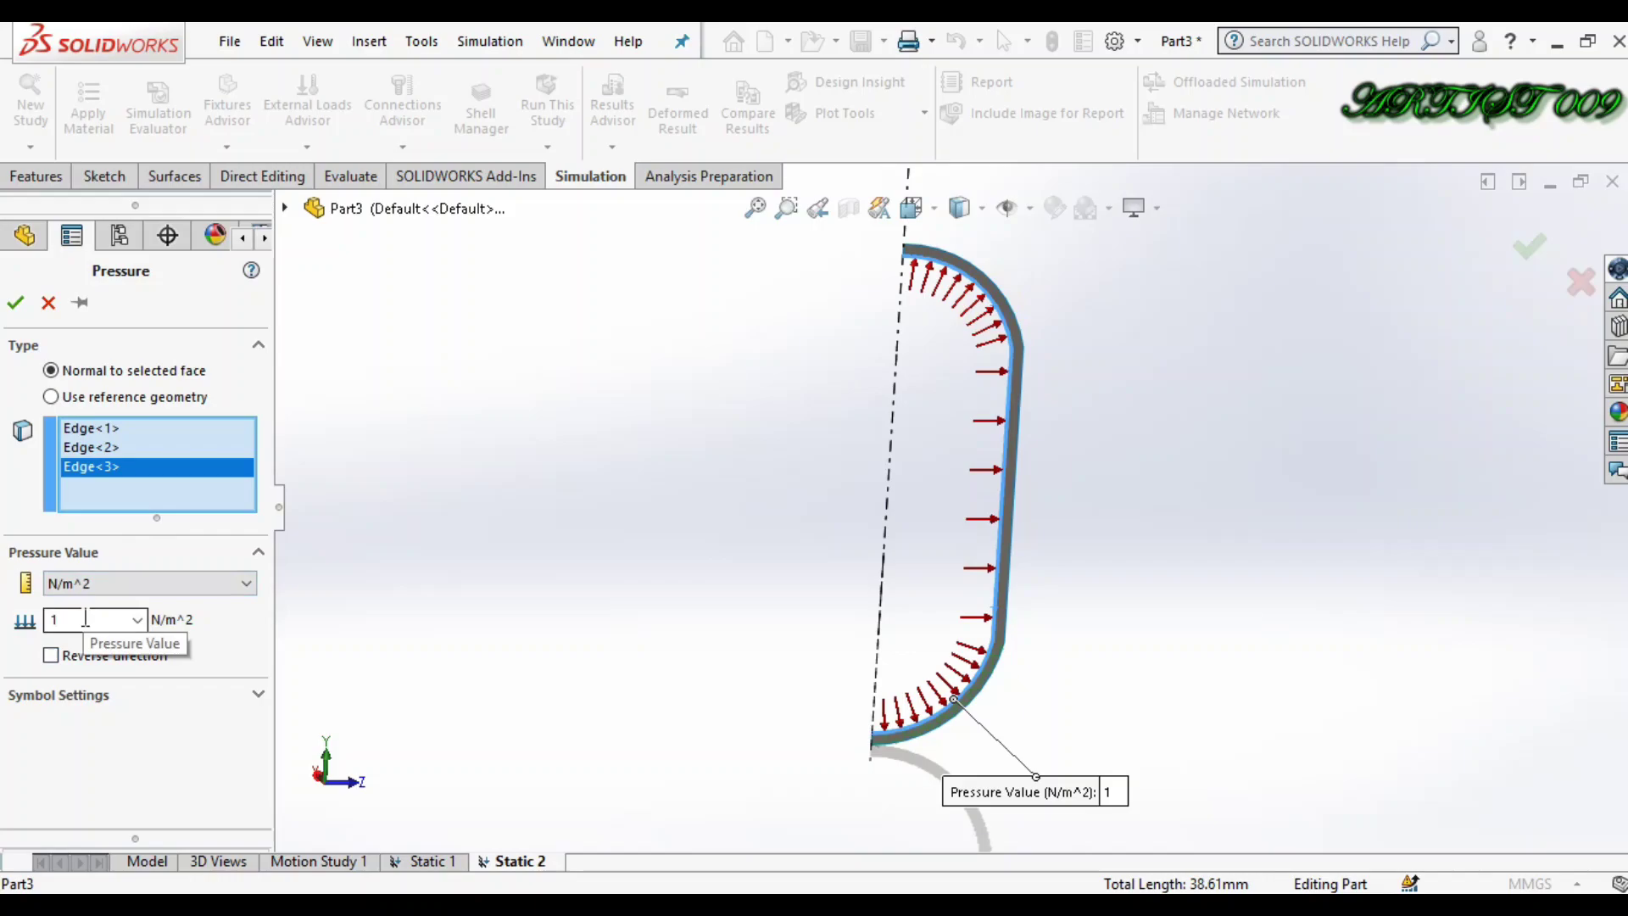
left_click(18, 305)
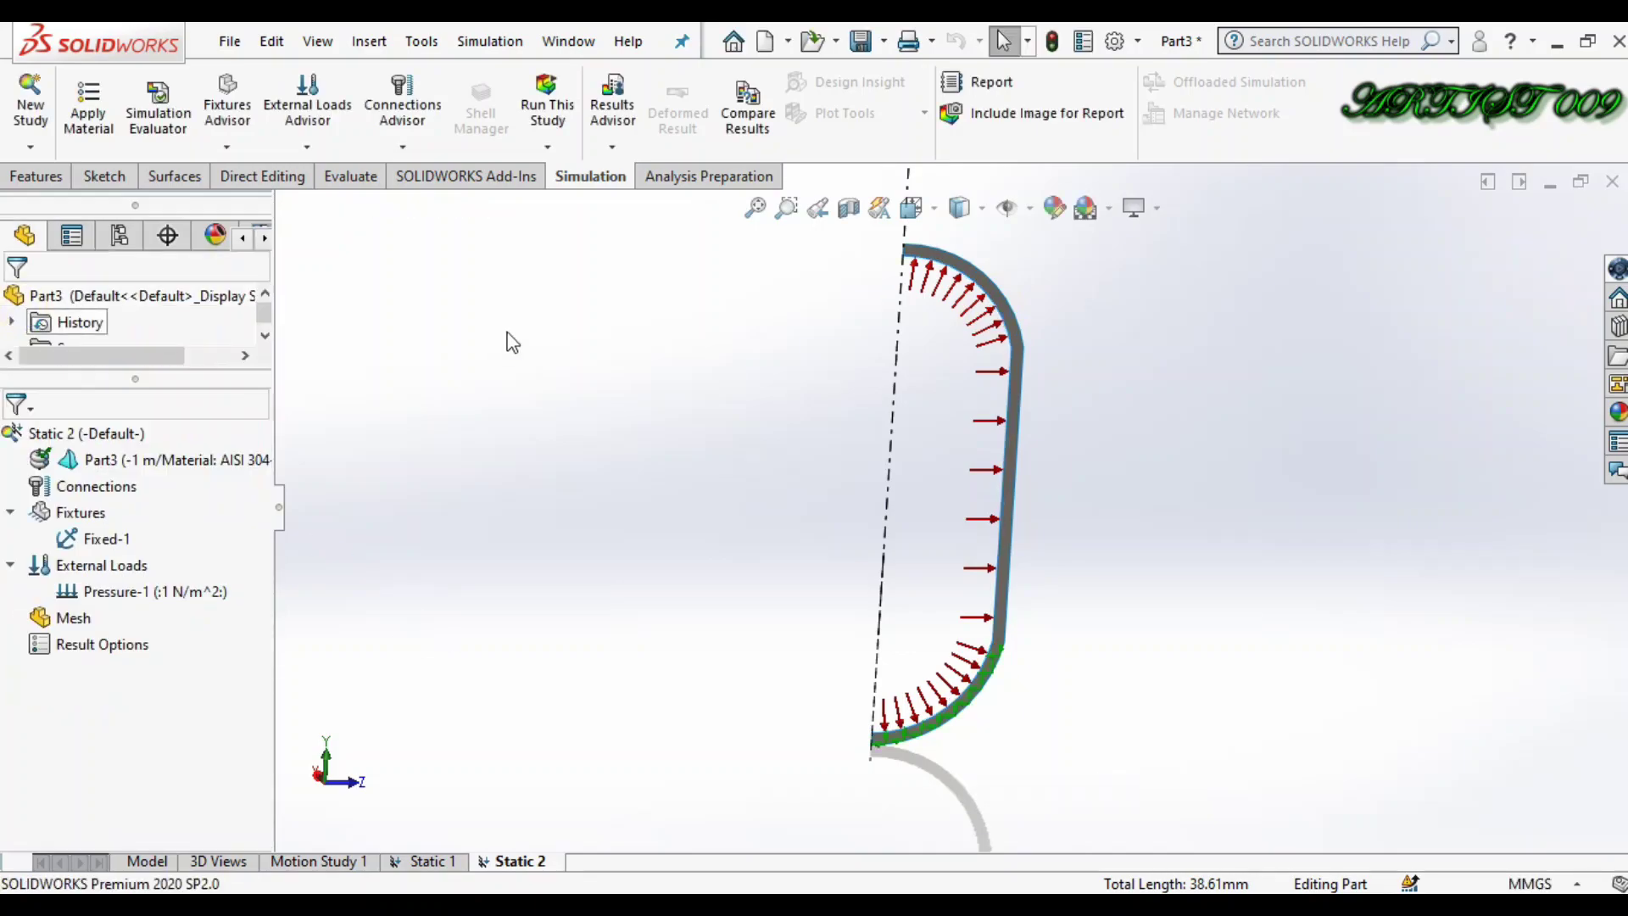
Run the static study and inspect the deformed von Mises stress plot of the vessel's wall section.
left_click(557, 90)
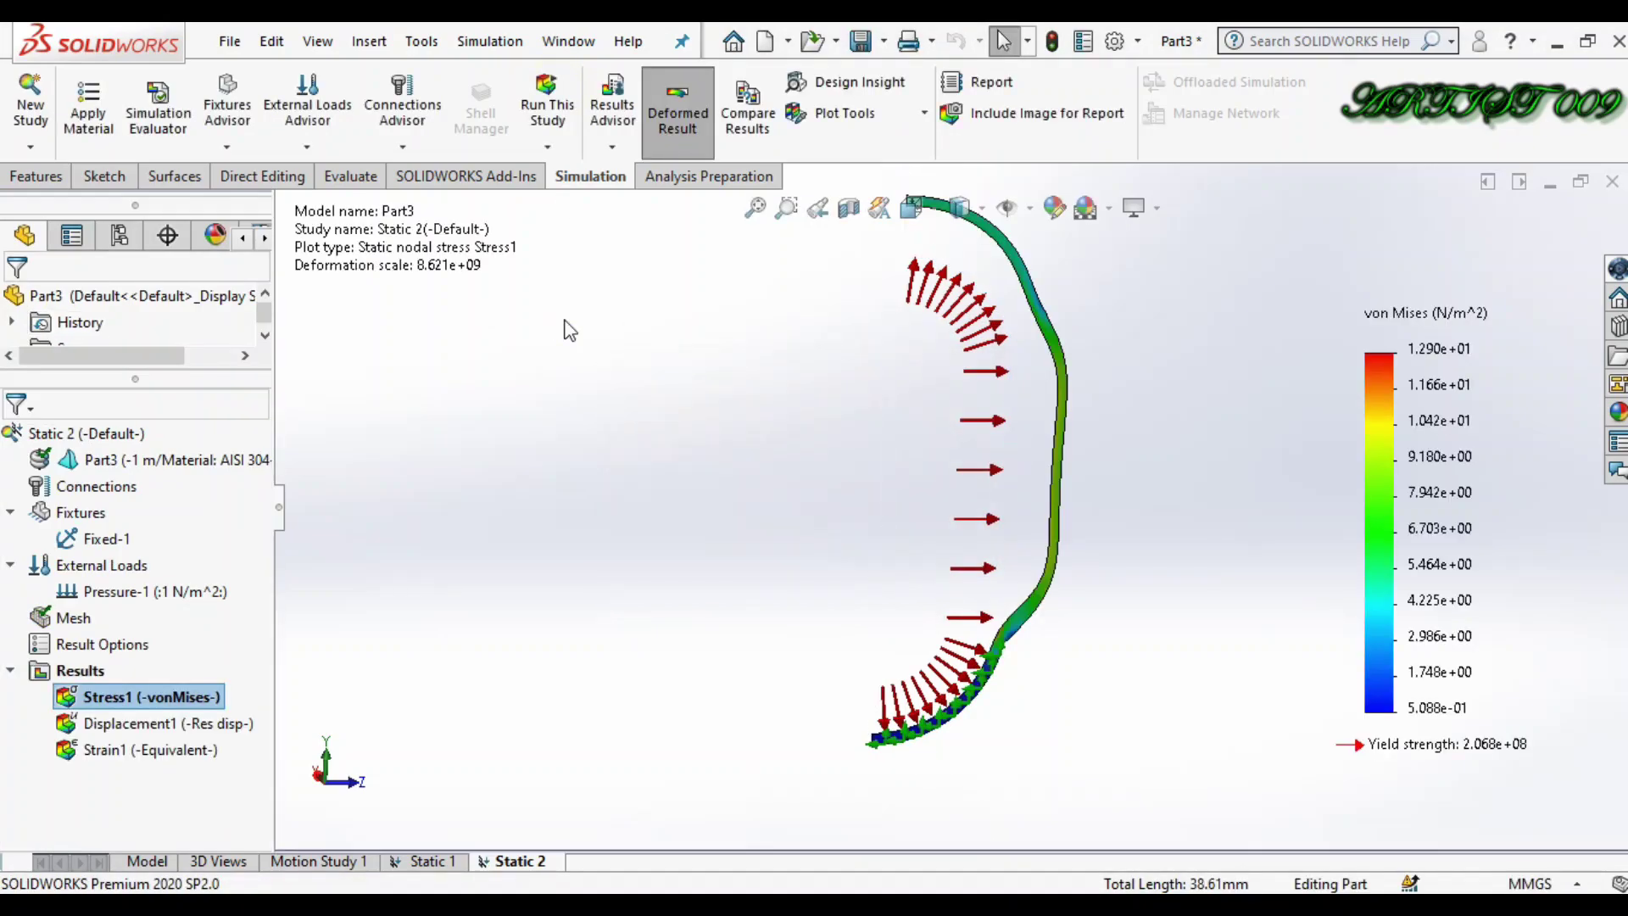
scroll(979, 382, "up", 4)
scroll(976, 436, "down", 4)
middle_click_drag(983, 437, 976, 436)
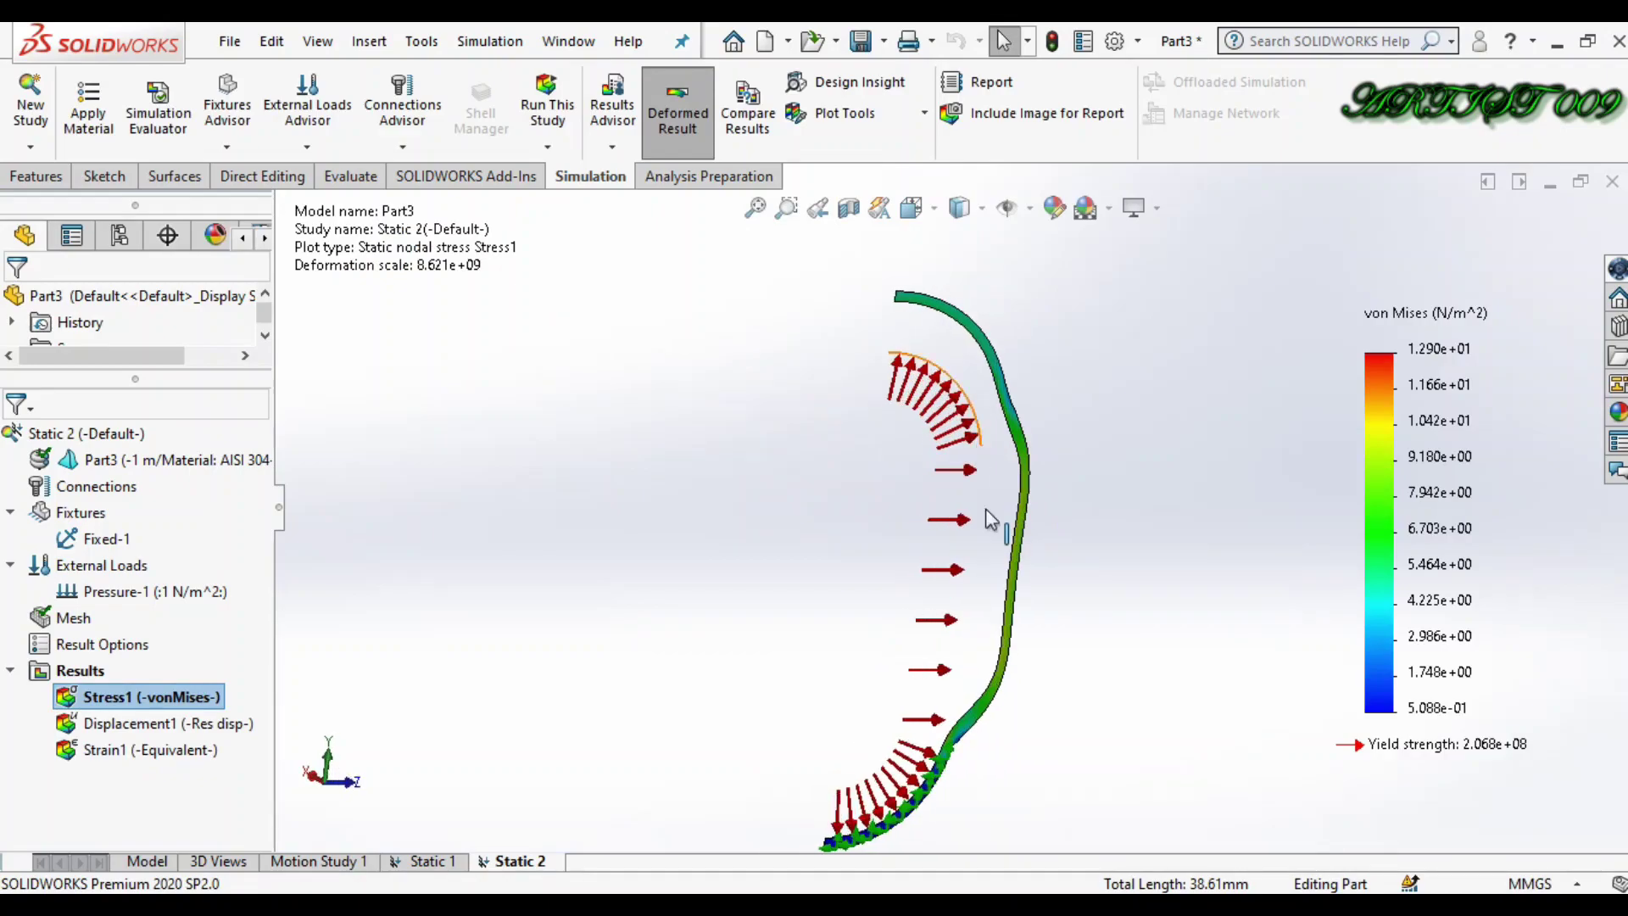
middle_click_drag(991, 519, 973, 581)
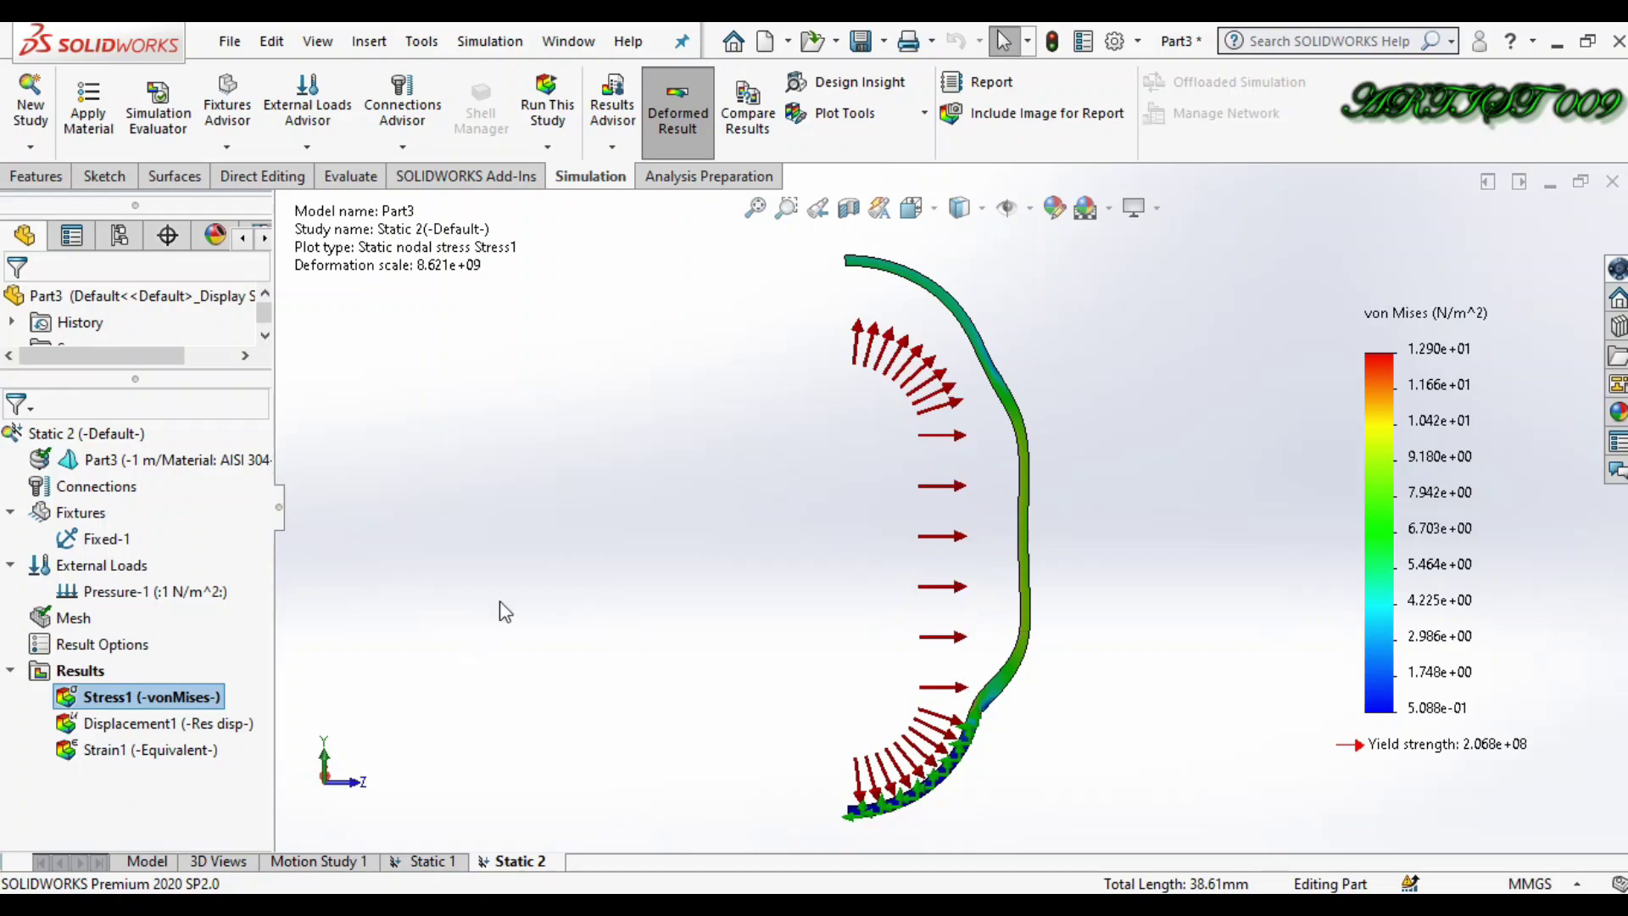
key("Left")
key("Left")
key("Left")
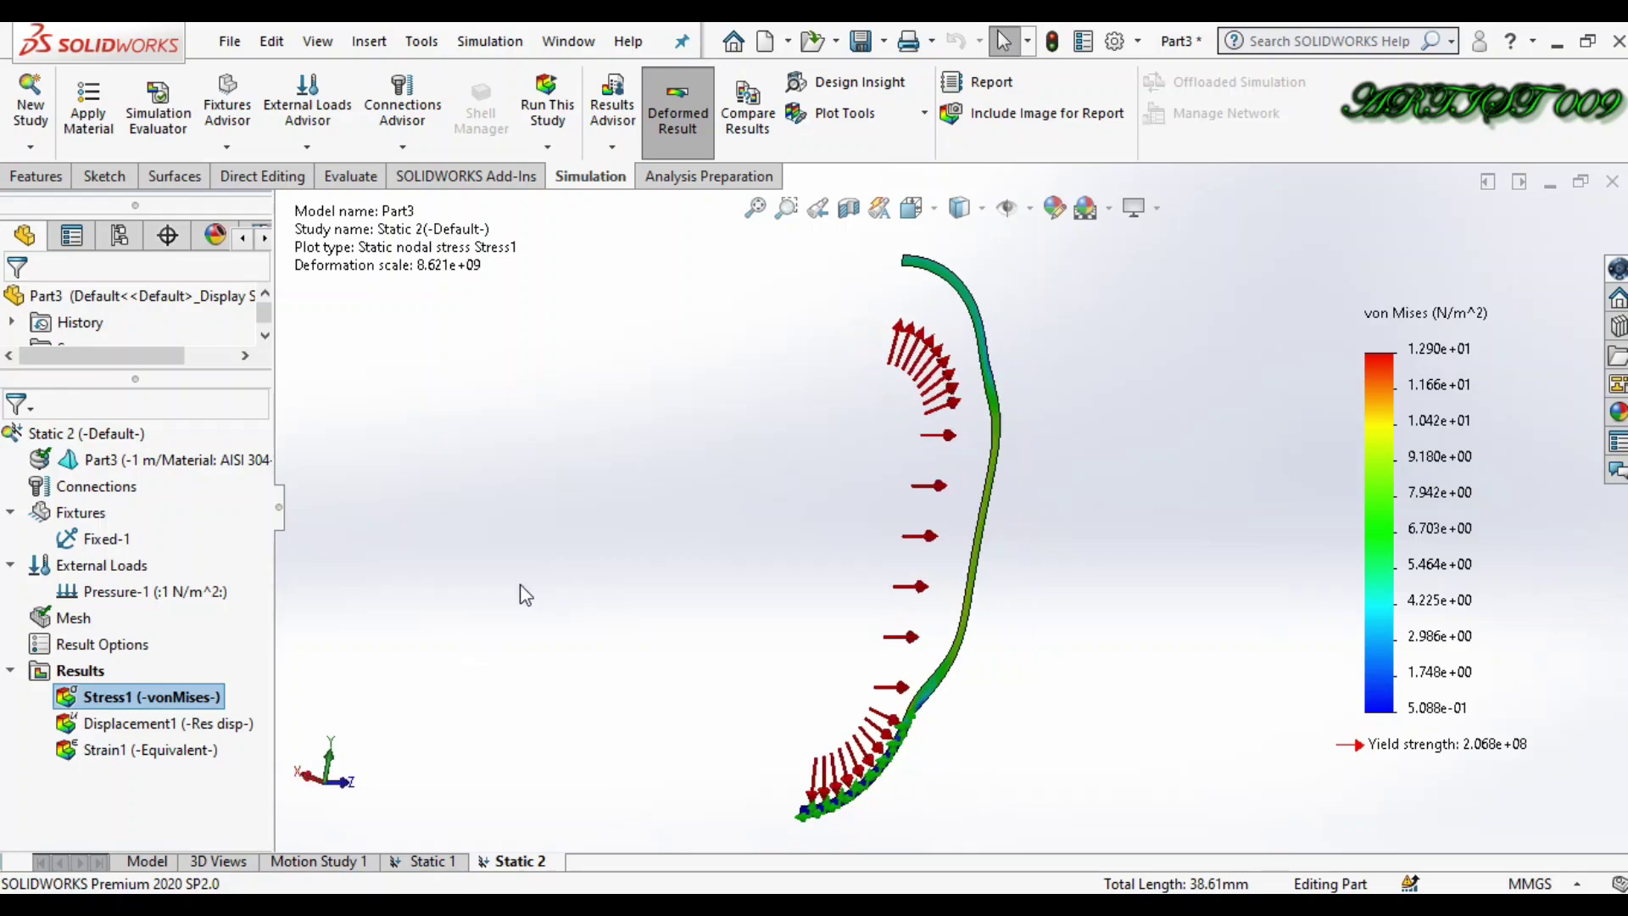
Animate the von Mises stress plot of the wall section, then close the animation.
right_click(123, 703)
left_click(181, 374)
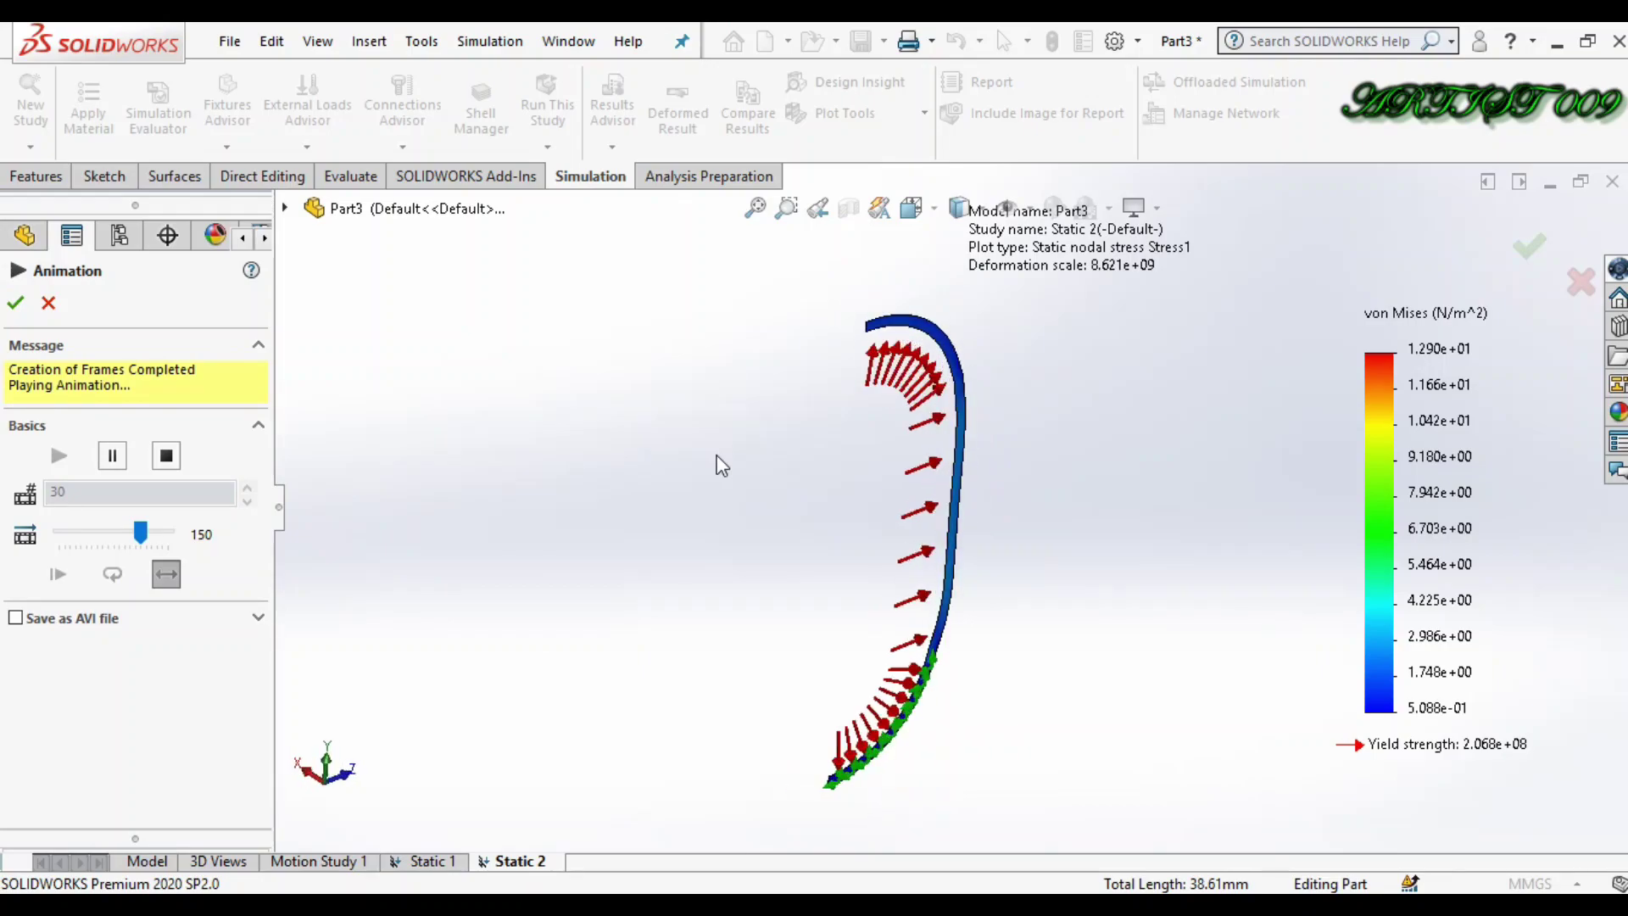
left_click(21, 301)
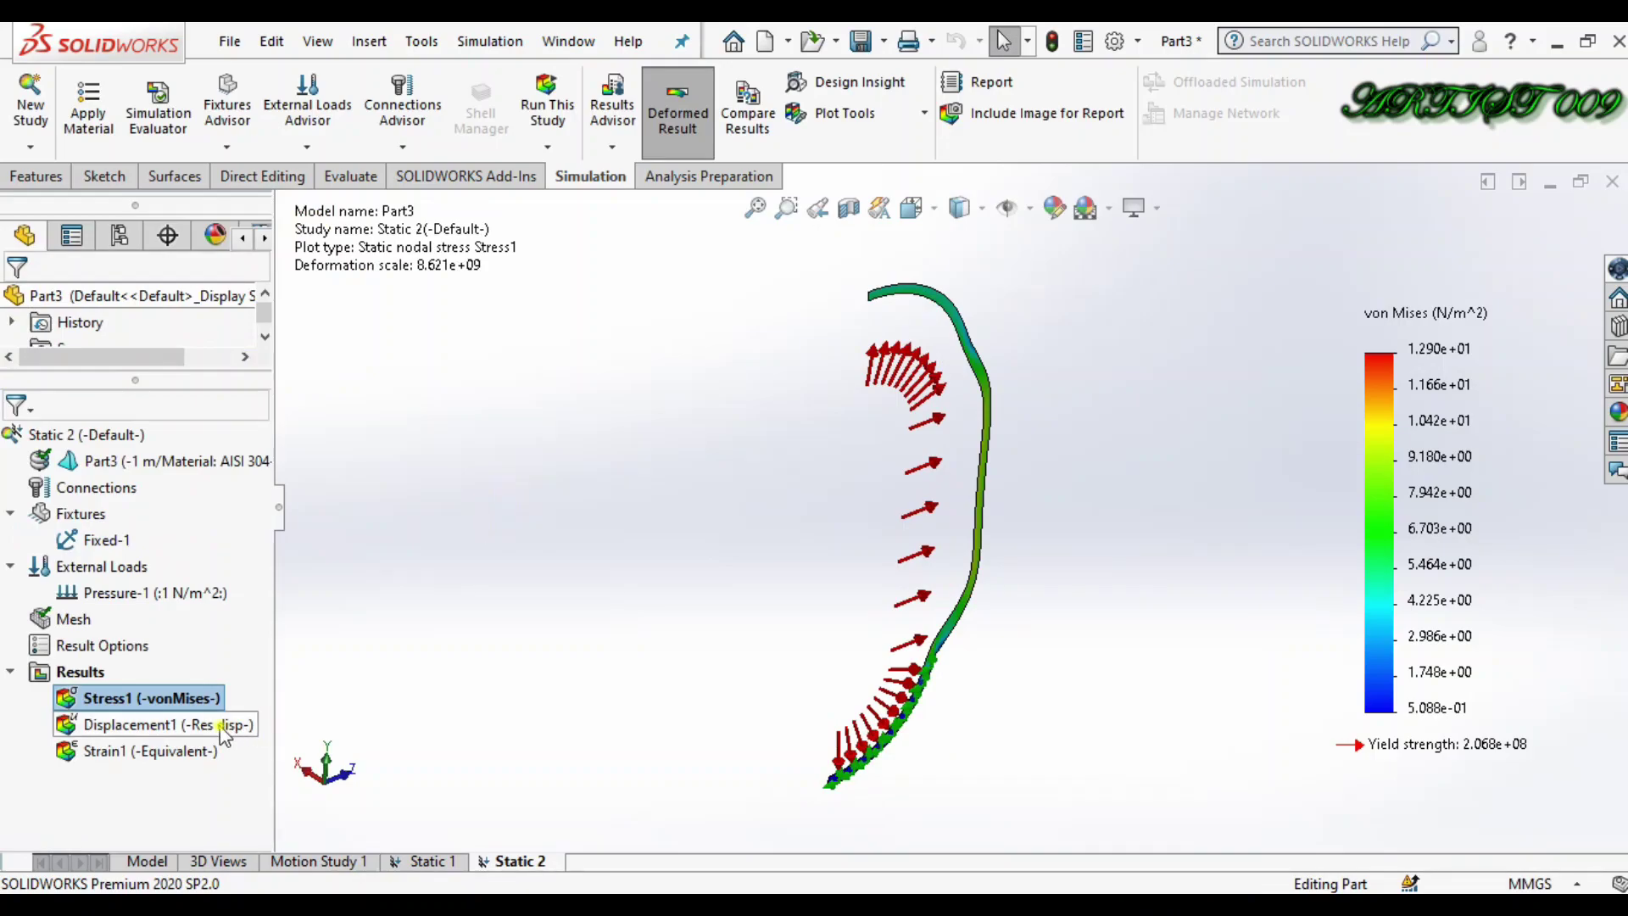
Display the resultant displacement plot of the wall section and play its animation.
double_click(225, 727)
right_click(221, 721)
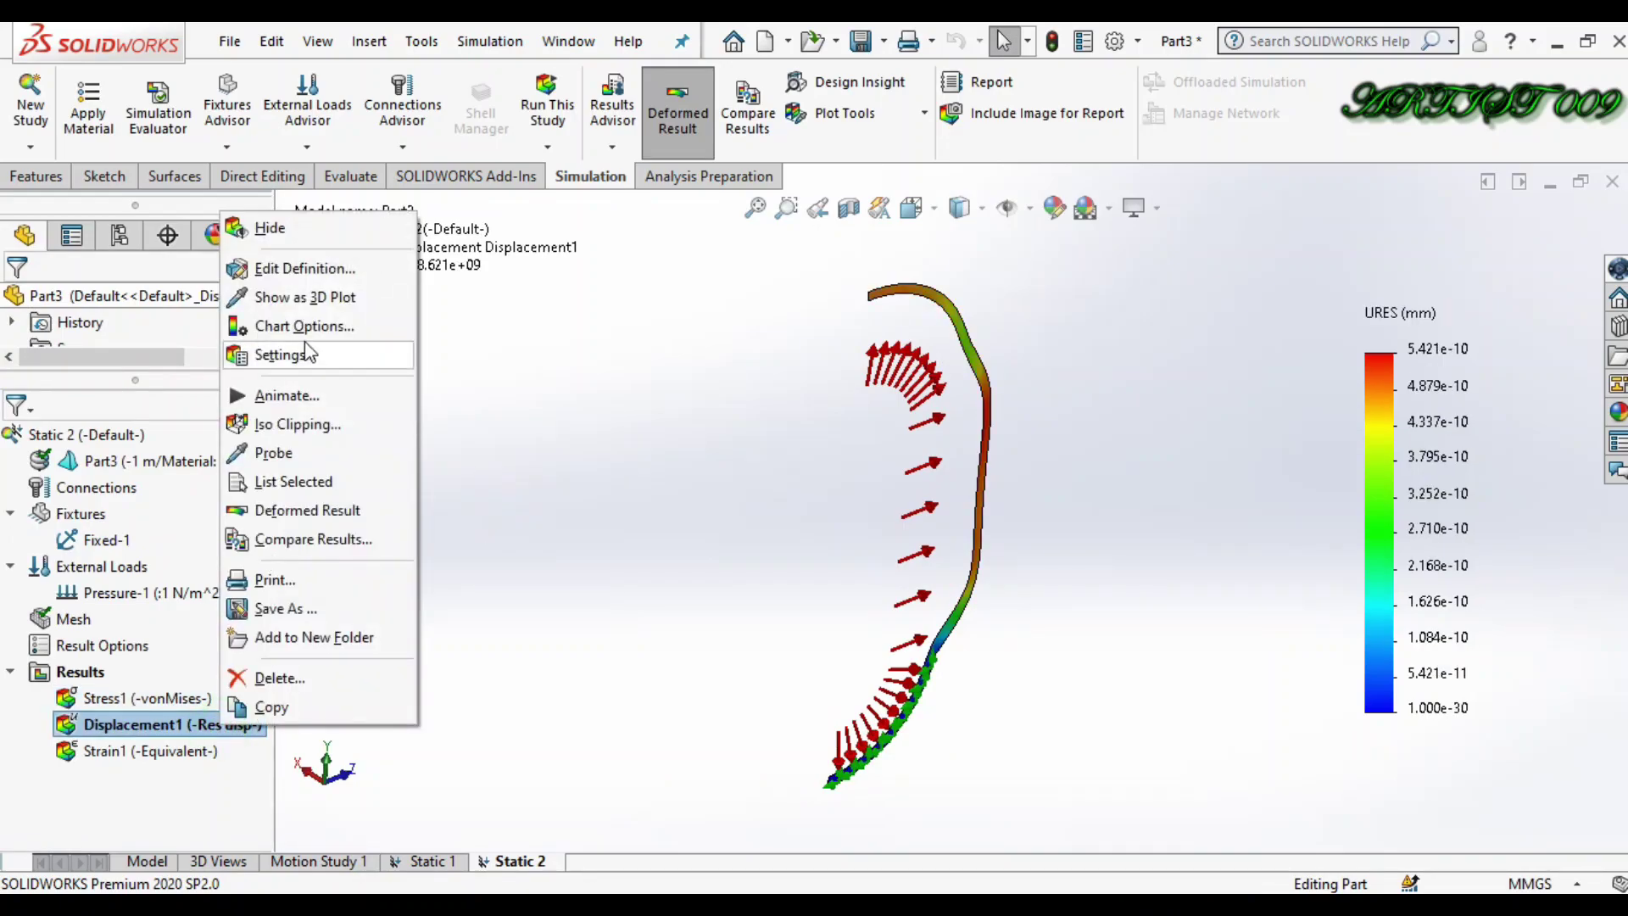
left_click(303, 394)
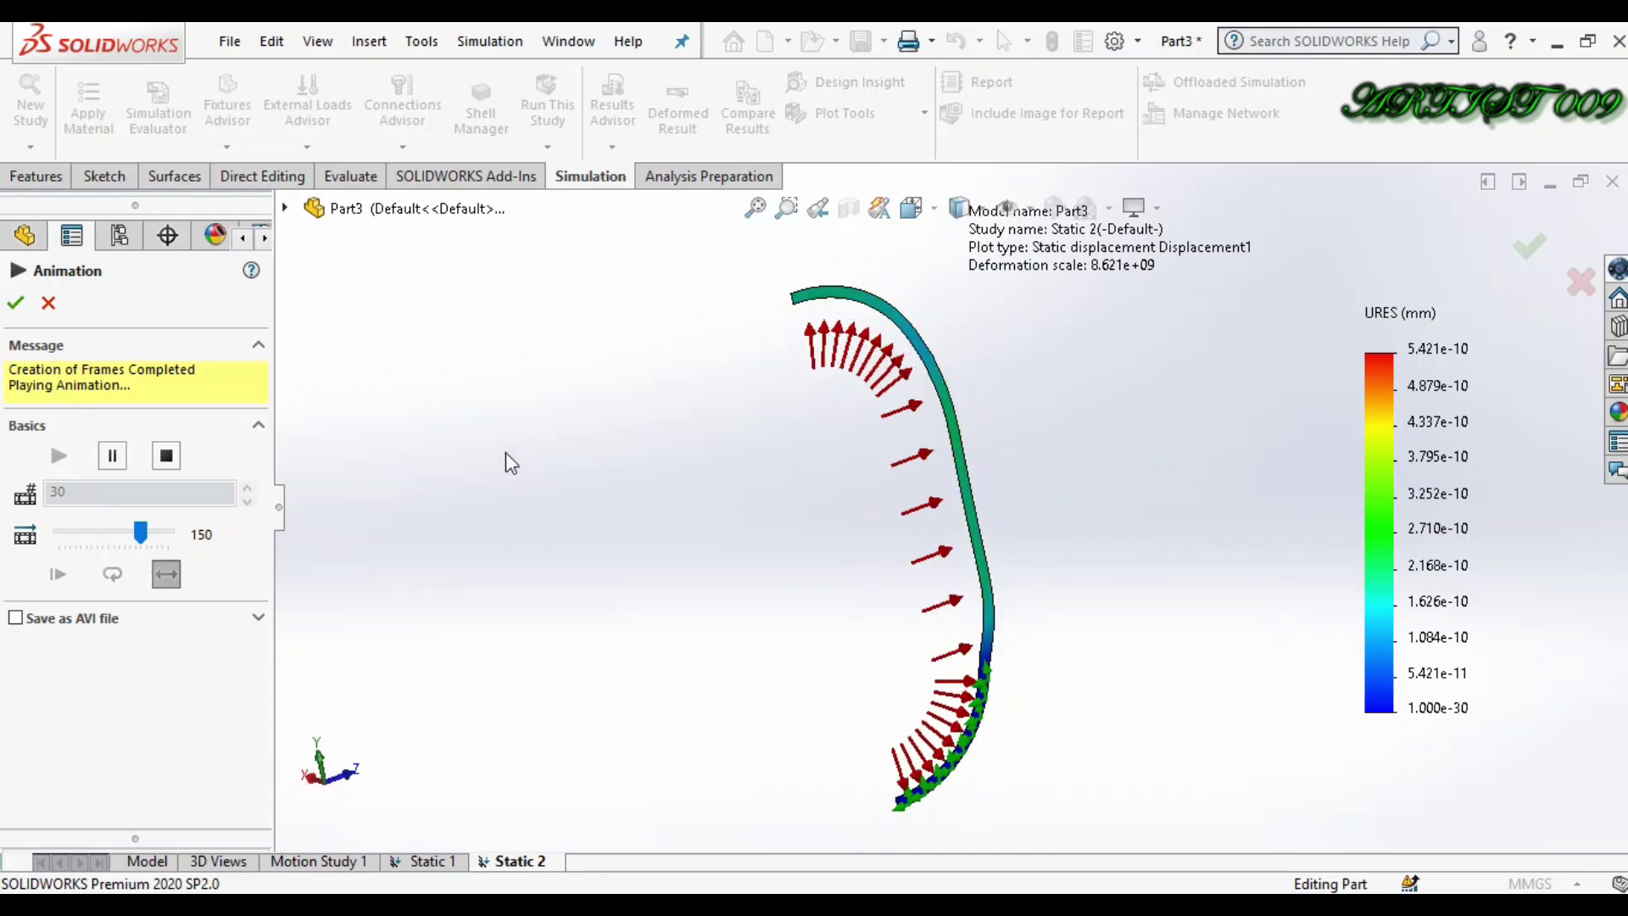
left_click(16, 303)
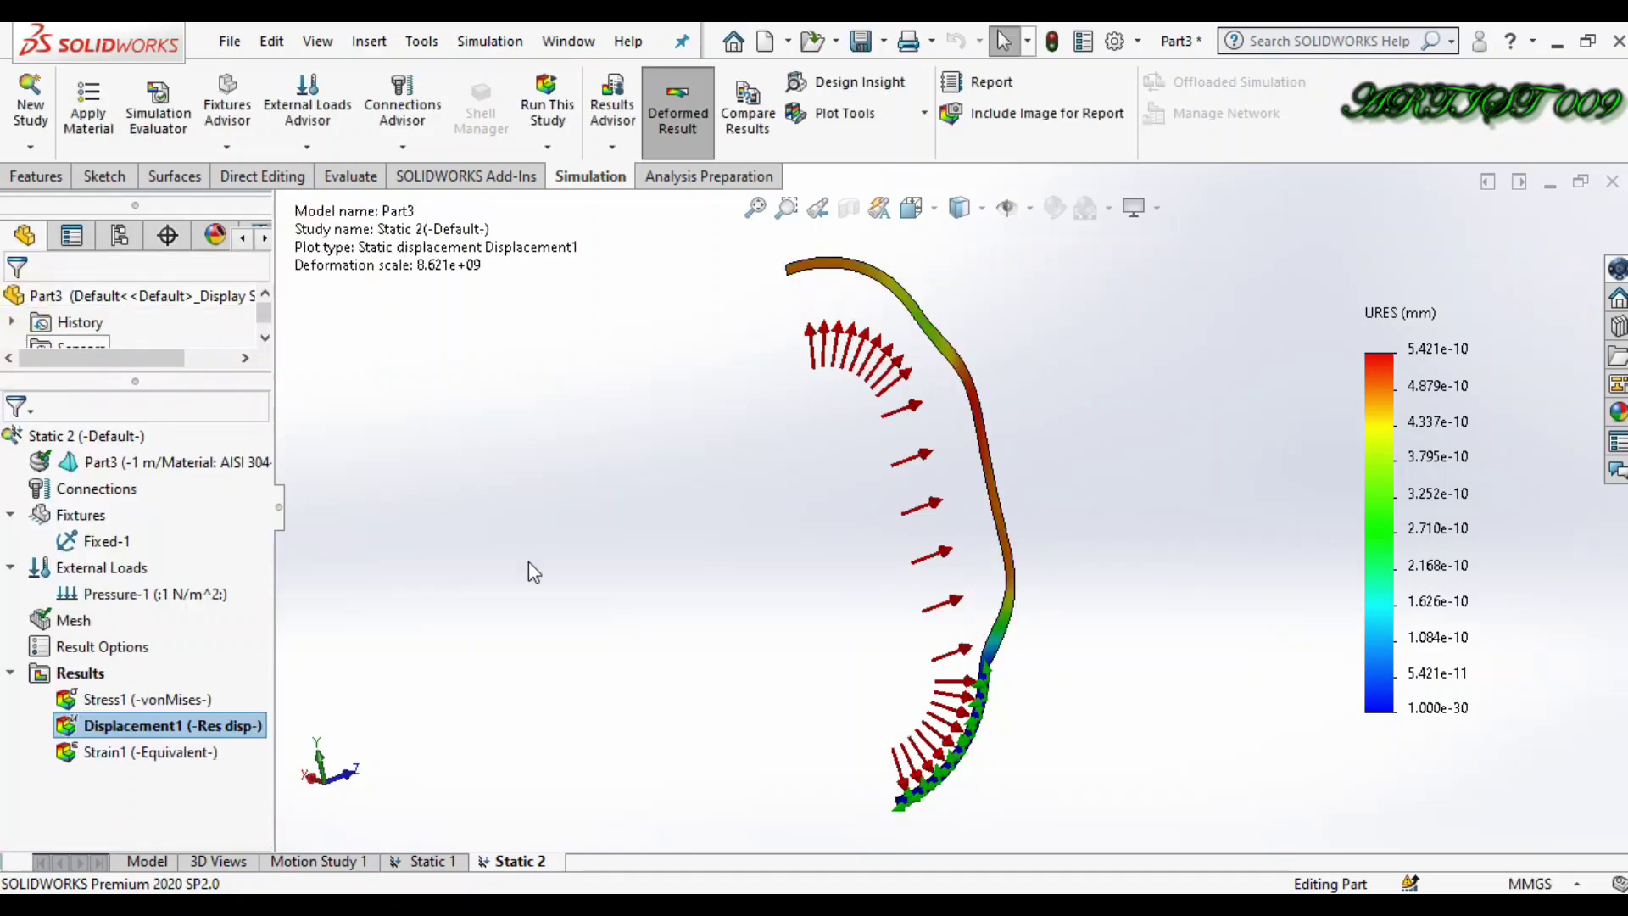
Activate the von Mises stress plot and show it as a 3D plot.
double_click(166, 702)
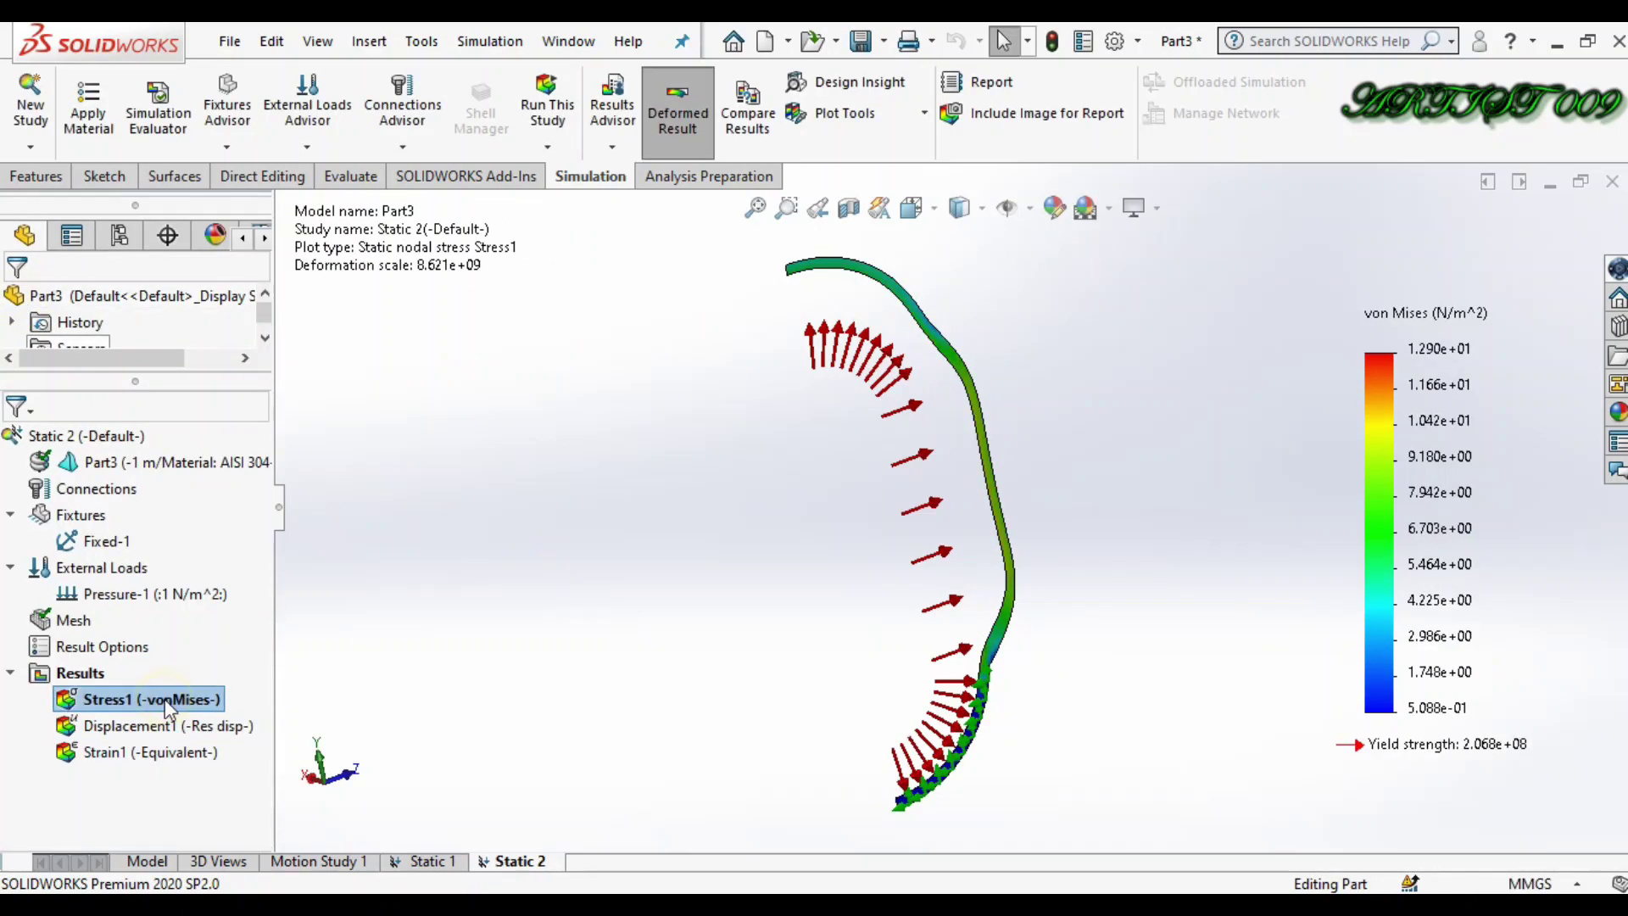
right_click(167, 703)
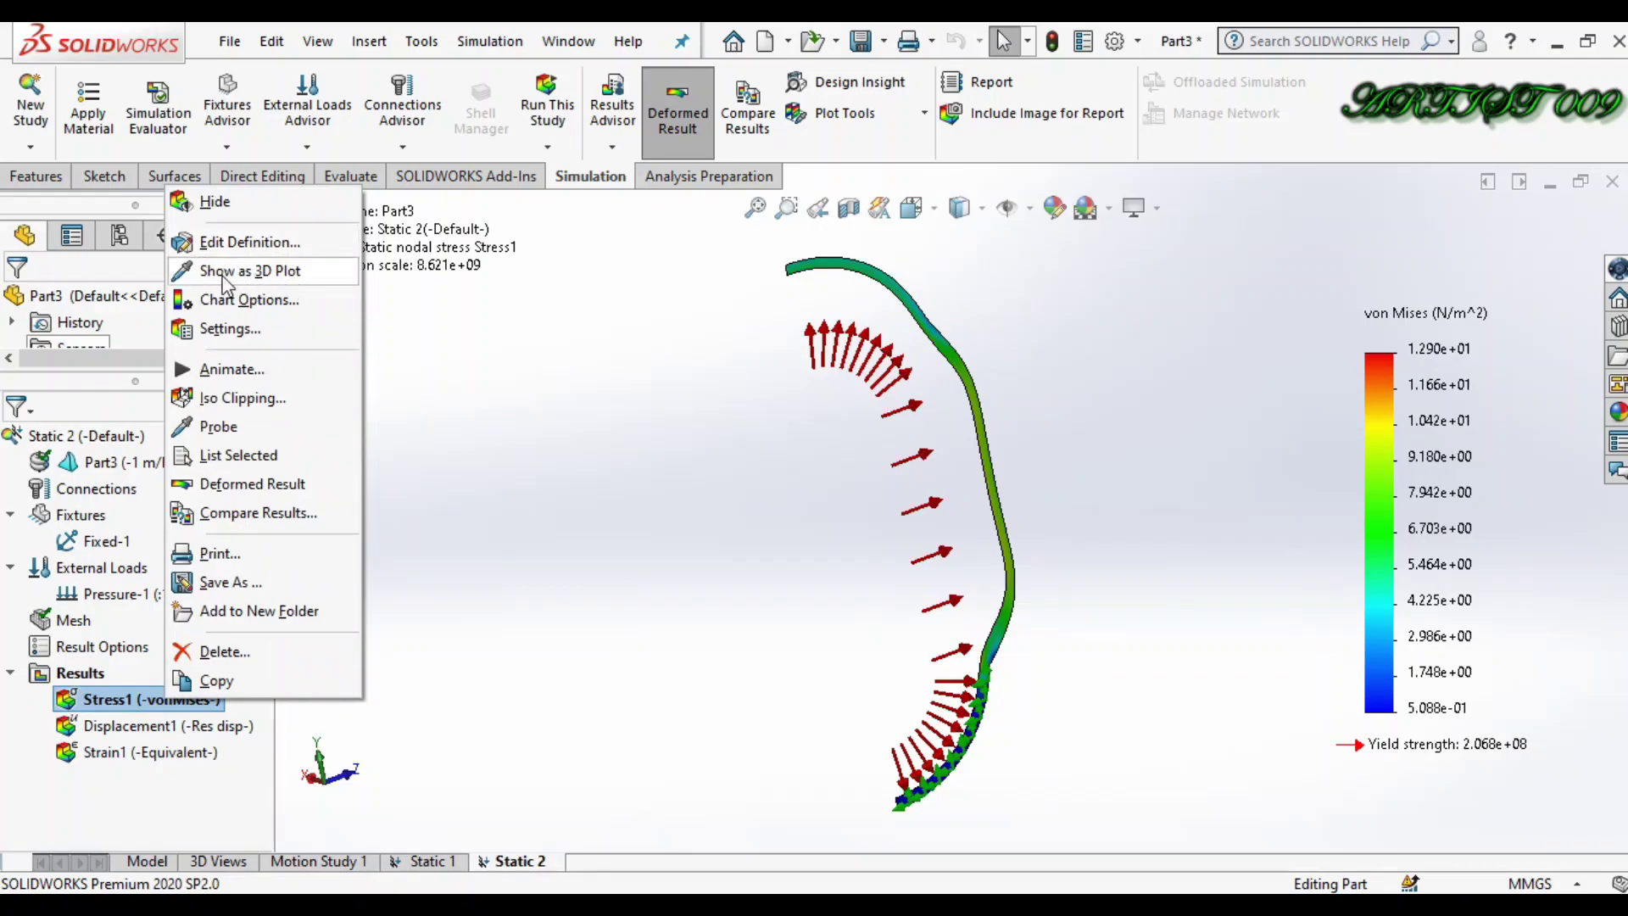
left_click(264, 273)
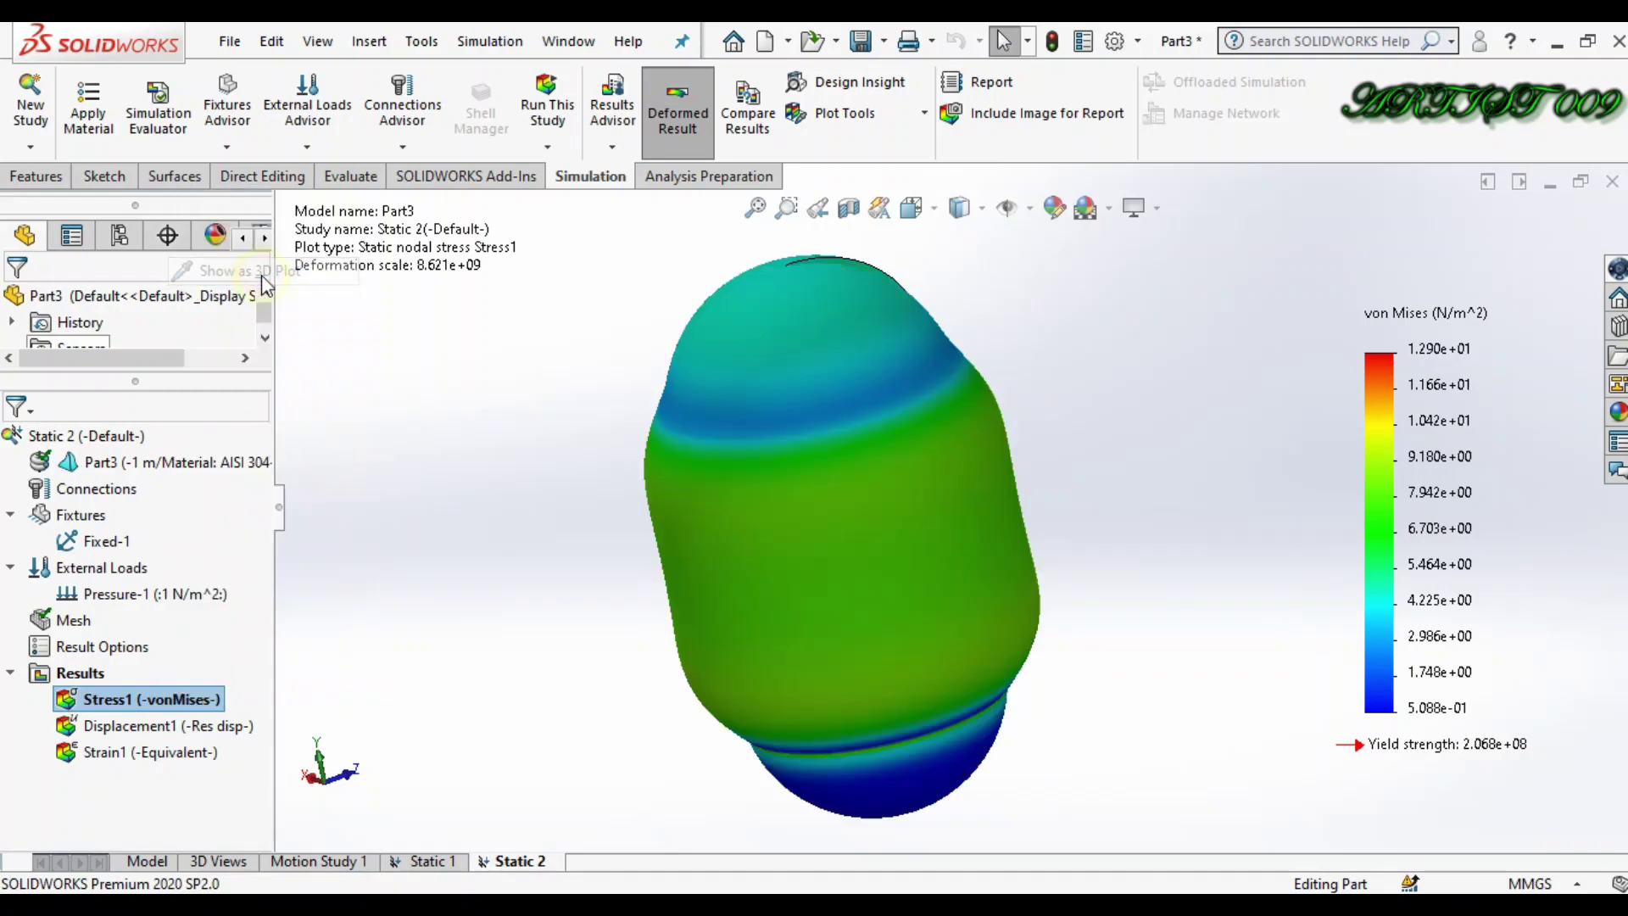
Examine the stress distribution on the outside and inside of the 3D vessel from several angles.
key("Left")
key("Left")
key("Left")
key("Left")
key("Left")
key("Left")
key("Left")
key("Left")
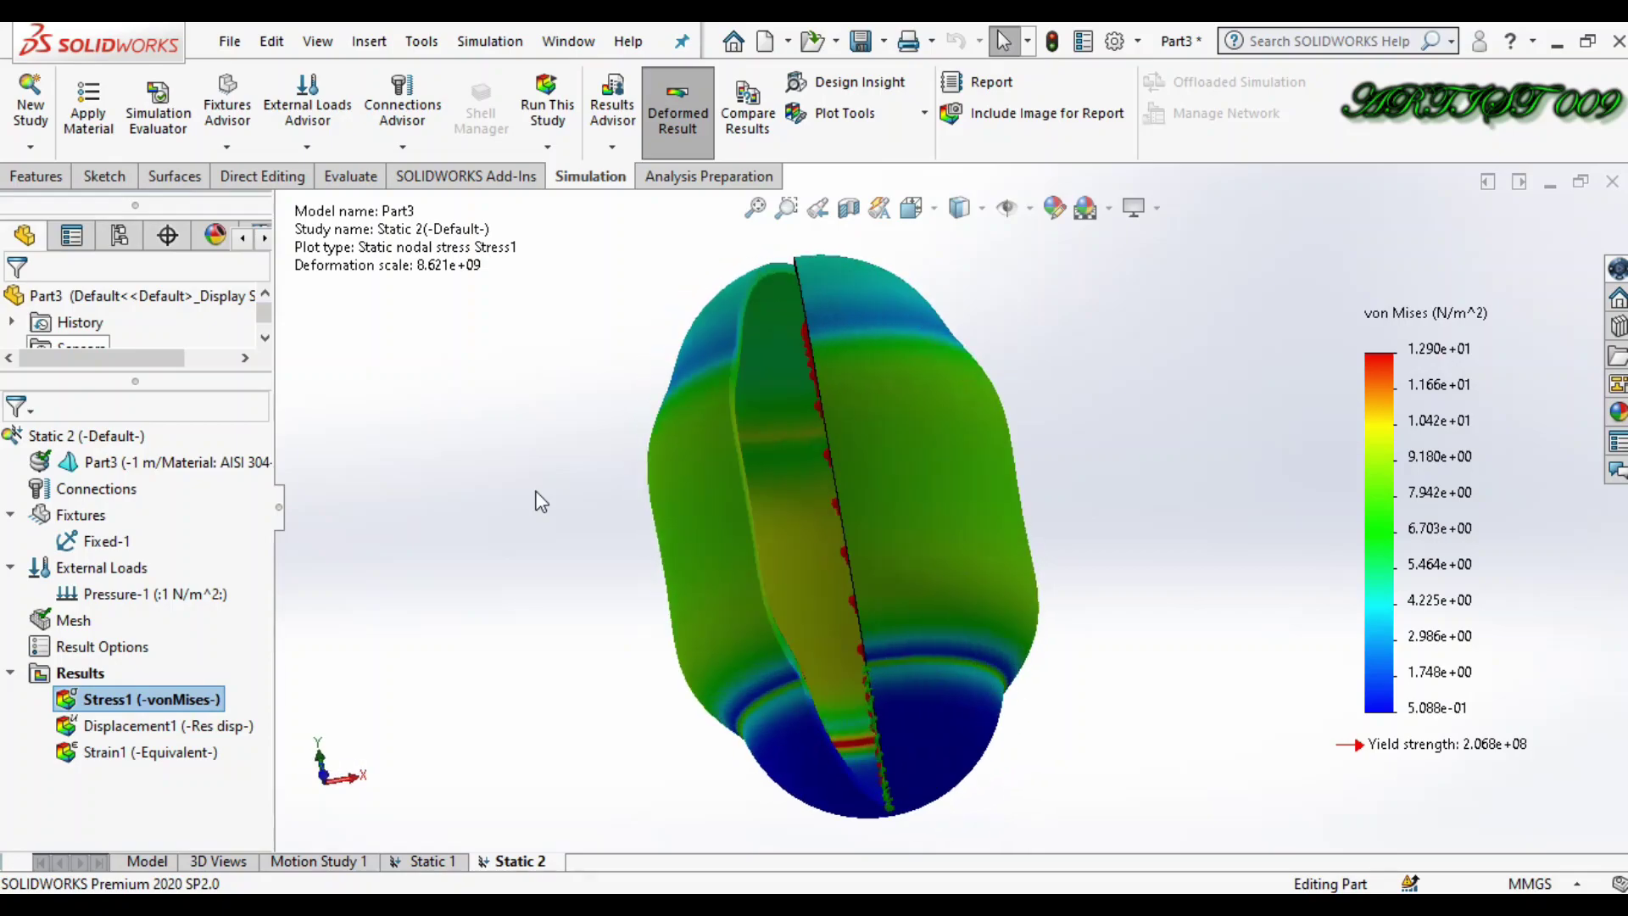
key("Right")
key("Right")
key("Right")
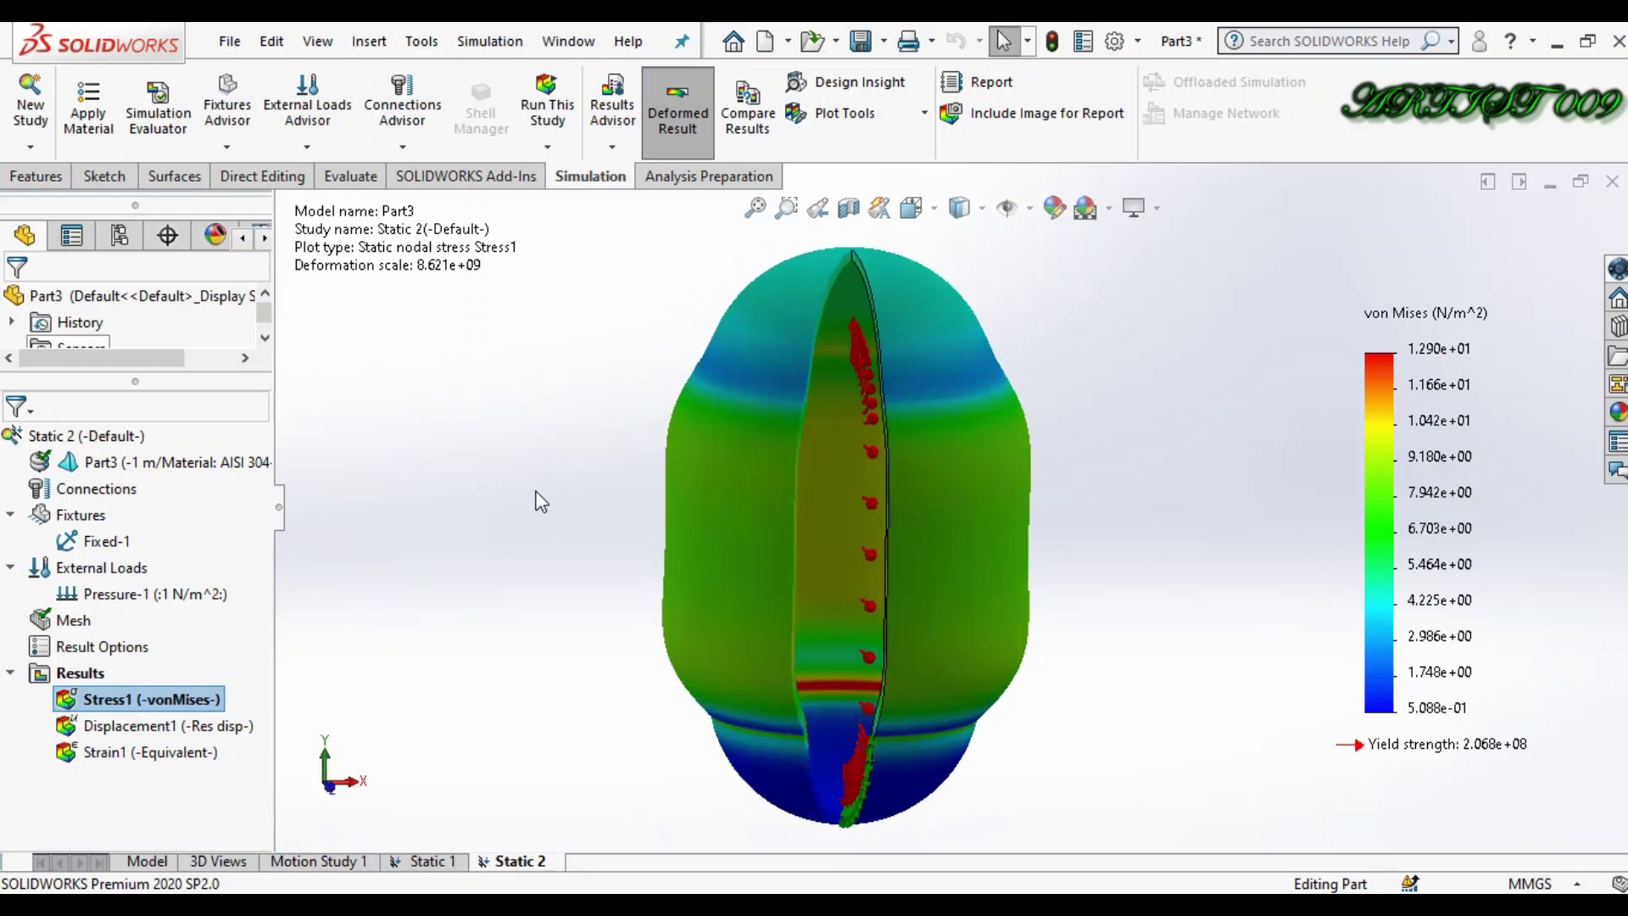
Animate the 3D von Mises stress plot of the vessel, then close the animation.
right_click(186, 711)
left_click(247, 374)
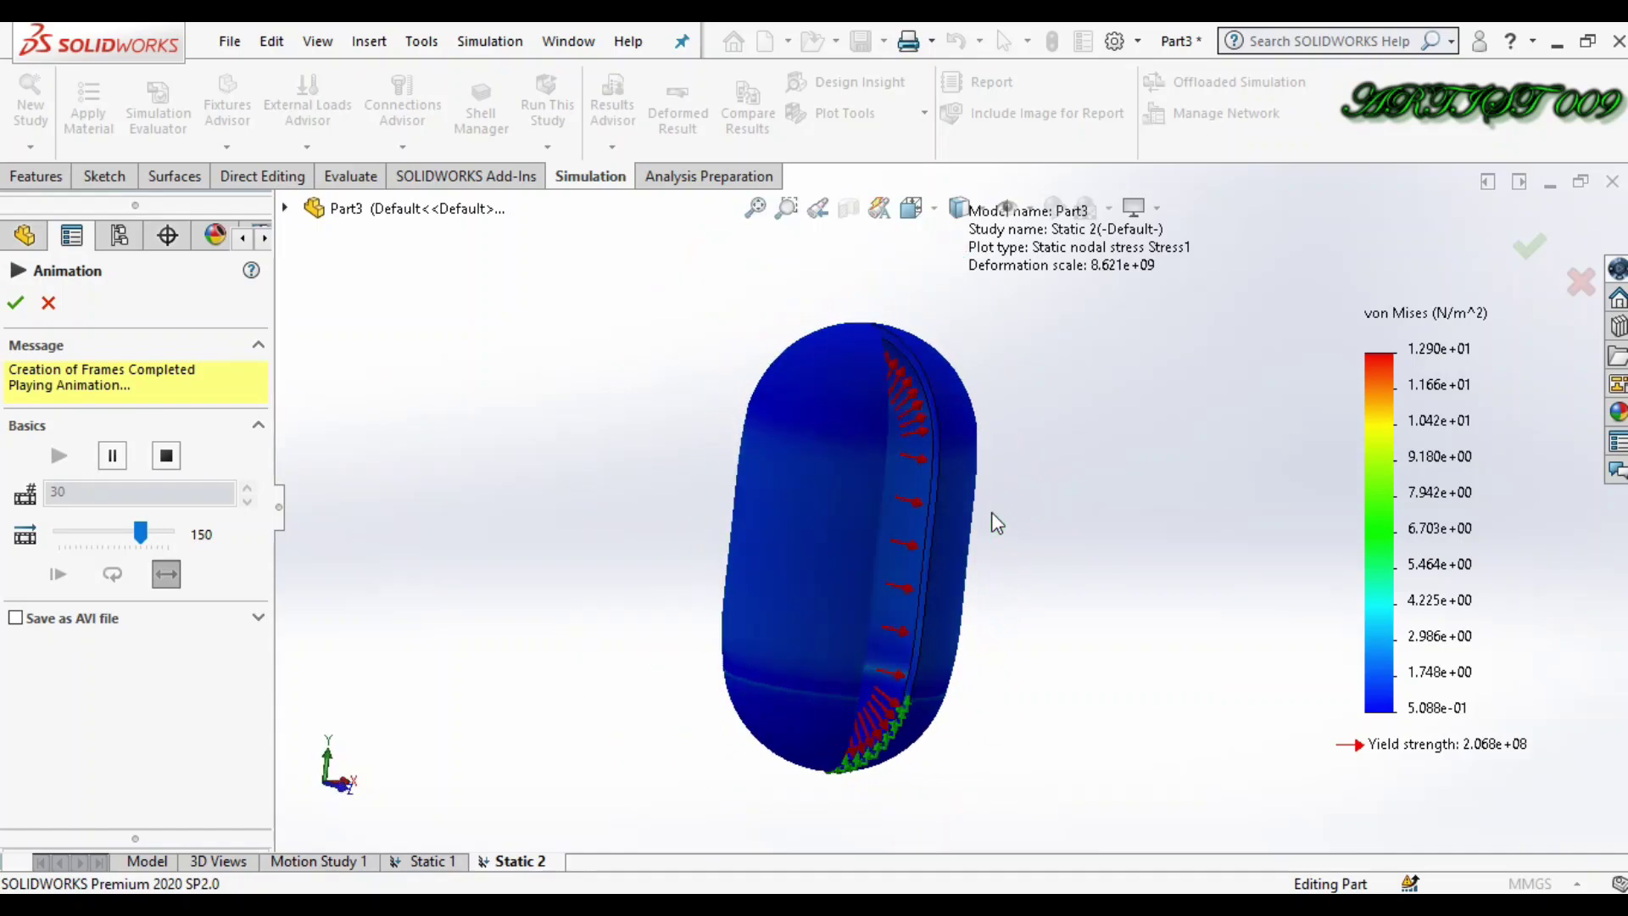
left_click(15, 303)
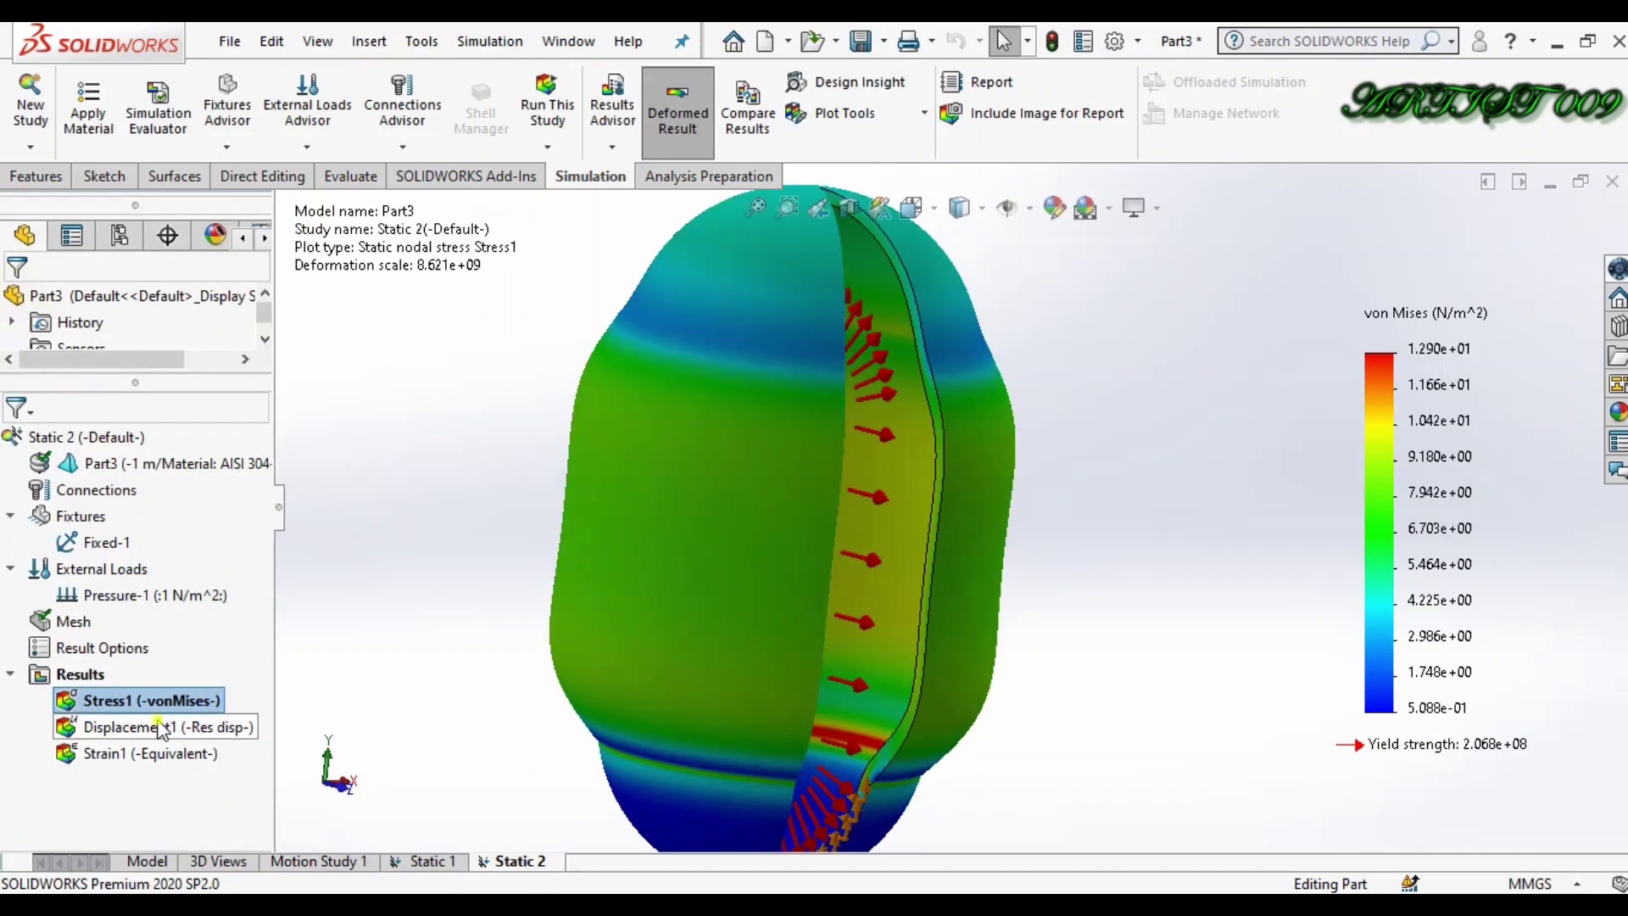
Activate the resultant displacement plot and show it as a 3D plot.
double_click(161, 727)
right_click(161, 728)
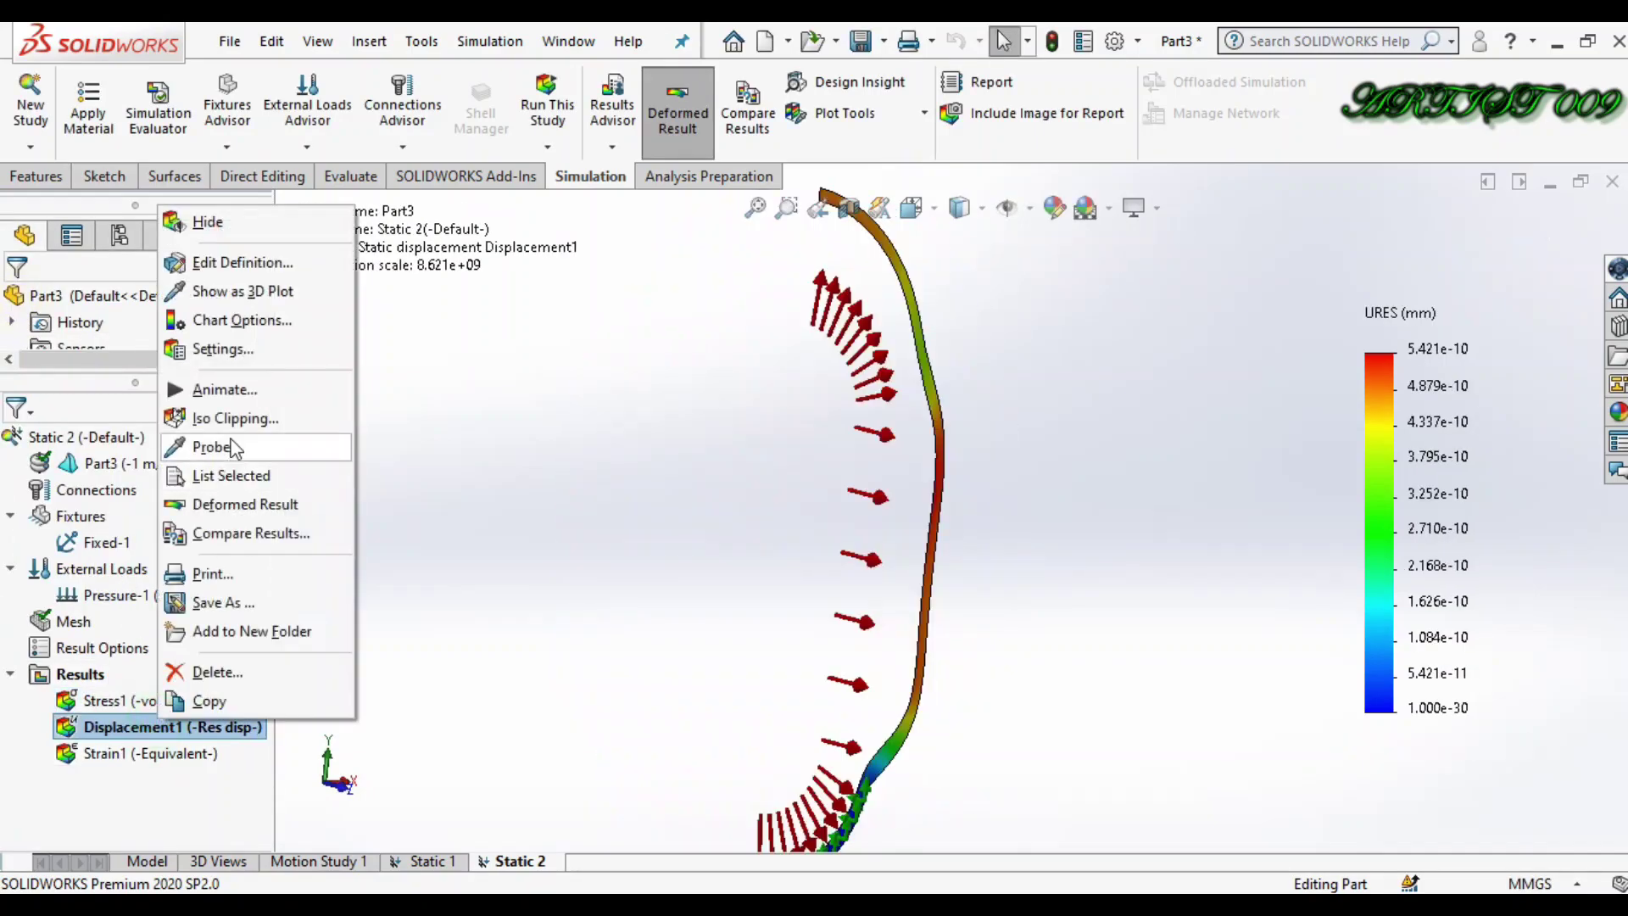
left_click(241, 293)
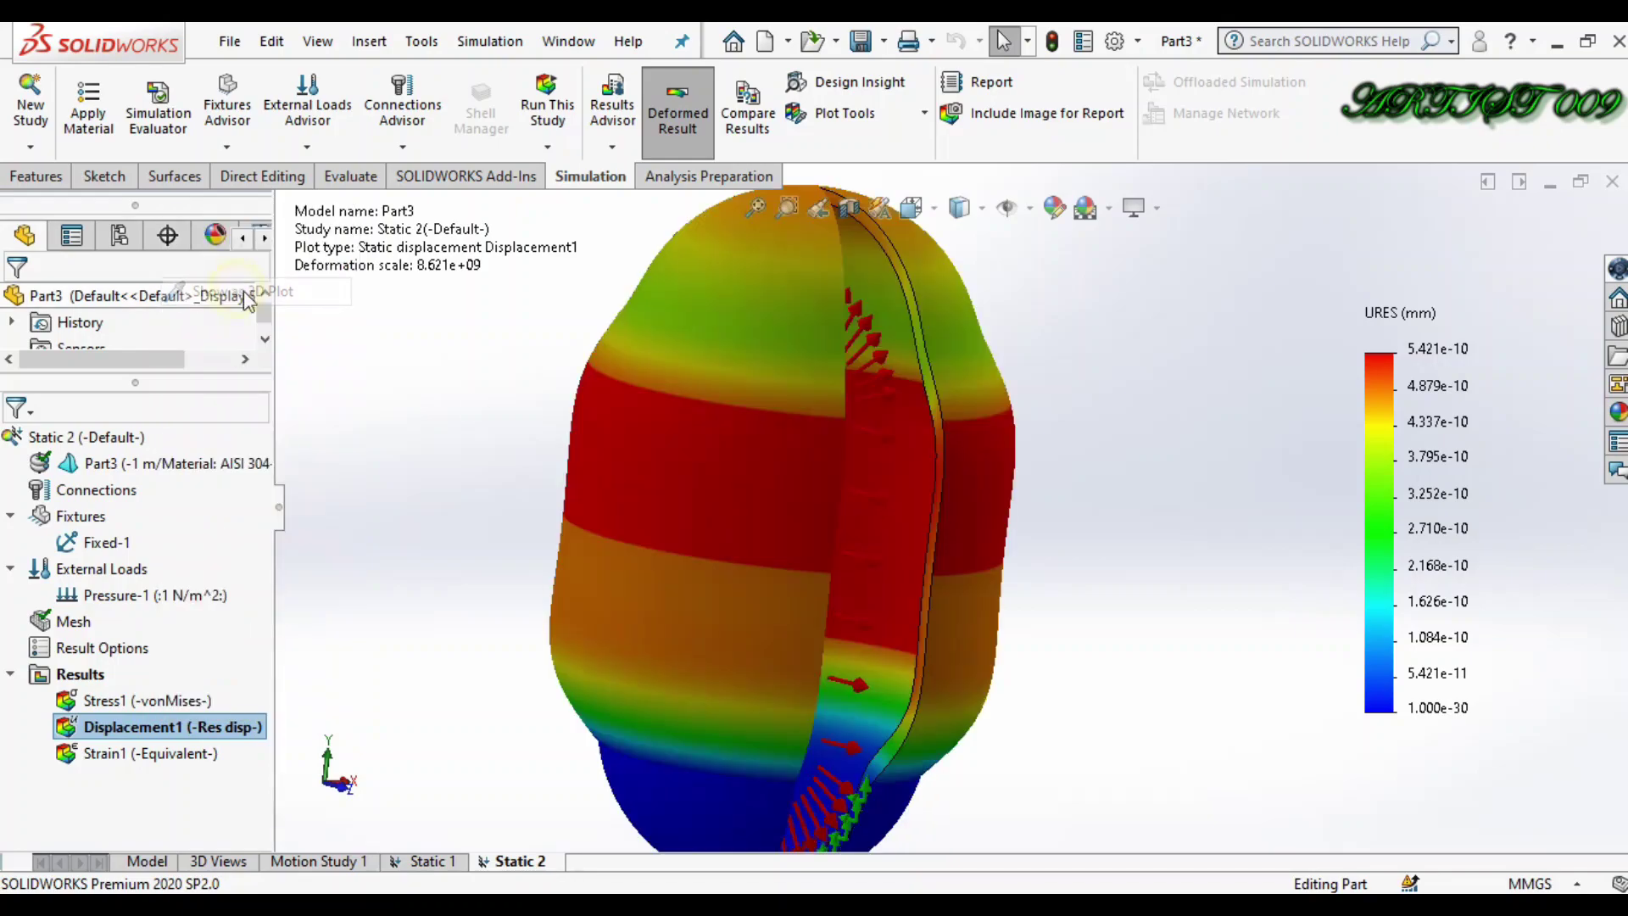
Examine the 3D displacement distribution all around the vessel, including the inner wall seen through the open section.
scroll(589, 456, "up", 4)
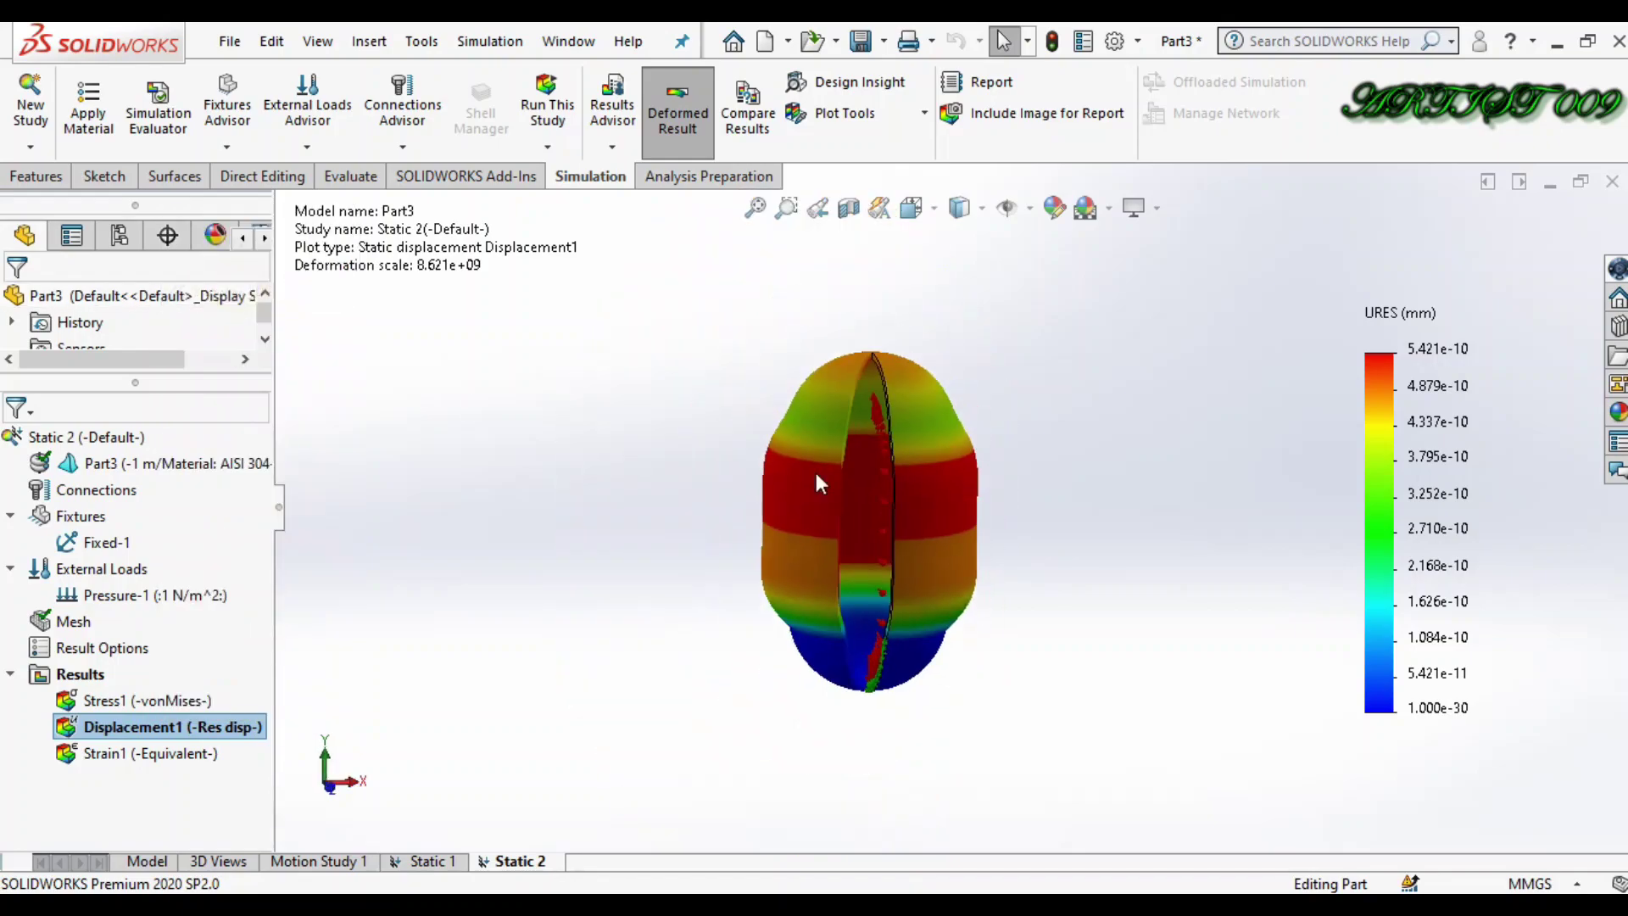
scroll(824, 475, "down", 1)
key("Left")
key("Left")
key("Left")
key("Left")
key("Left")
key("Left")
key("Left")
key("Left")
key("Left")
key("Left")
key("Left")
key("Left")
key("Left")
key("Left")
key("Left")
key("Left")
key("Left")
key("Left")
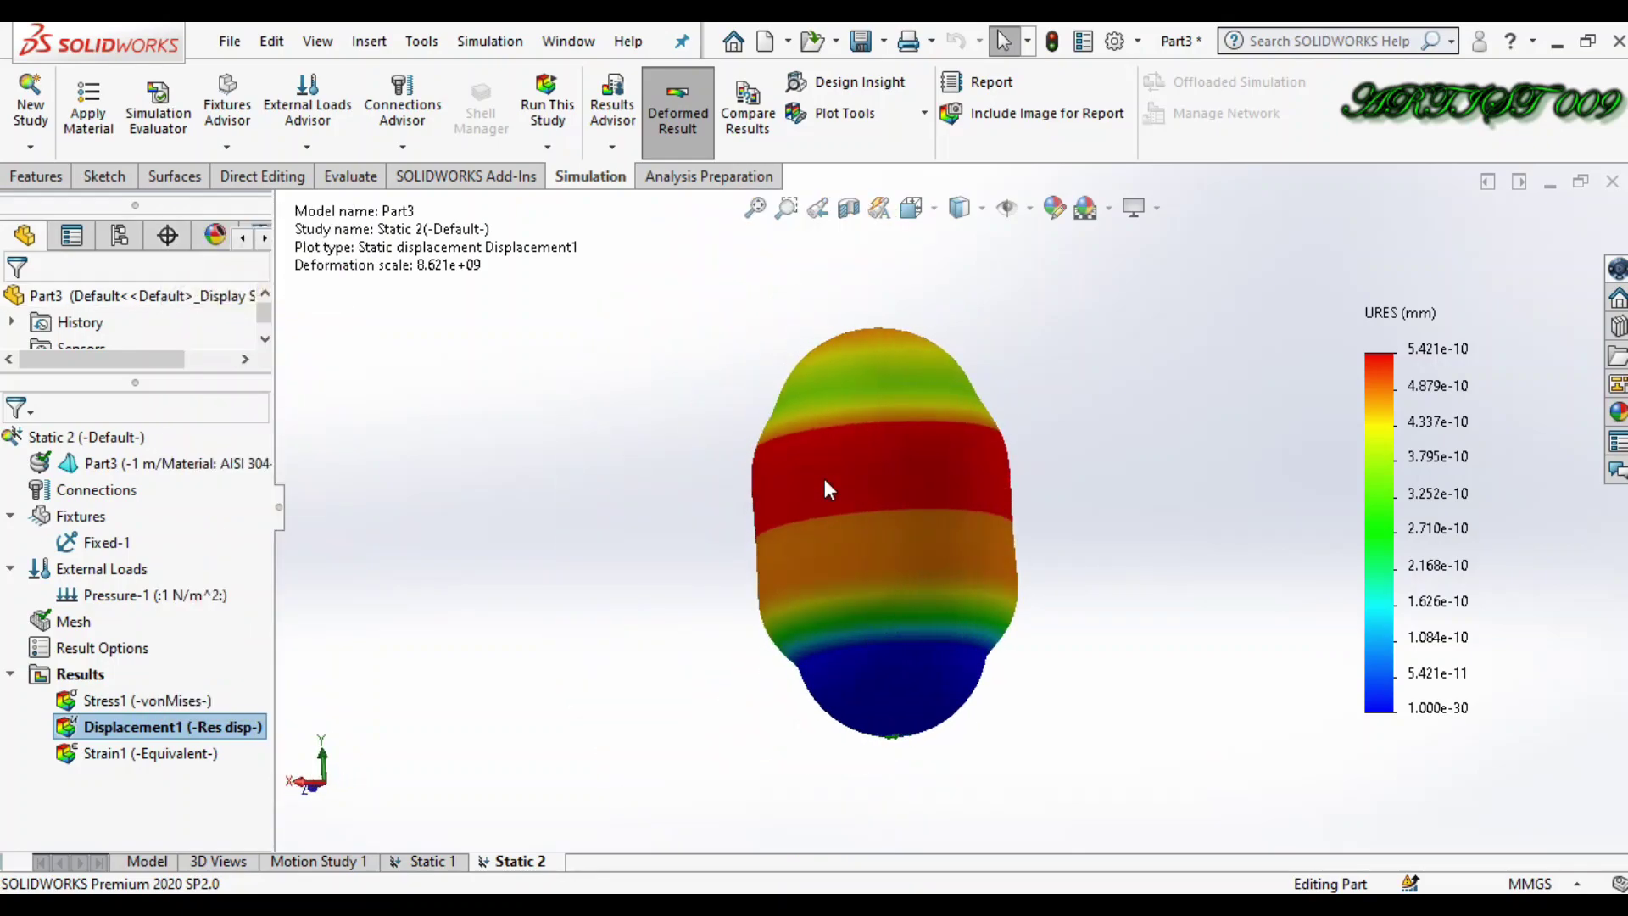
key("Right")
key("Right")
key("Right")
key("Right")
key("Right")
key("Right")
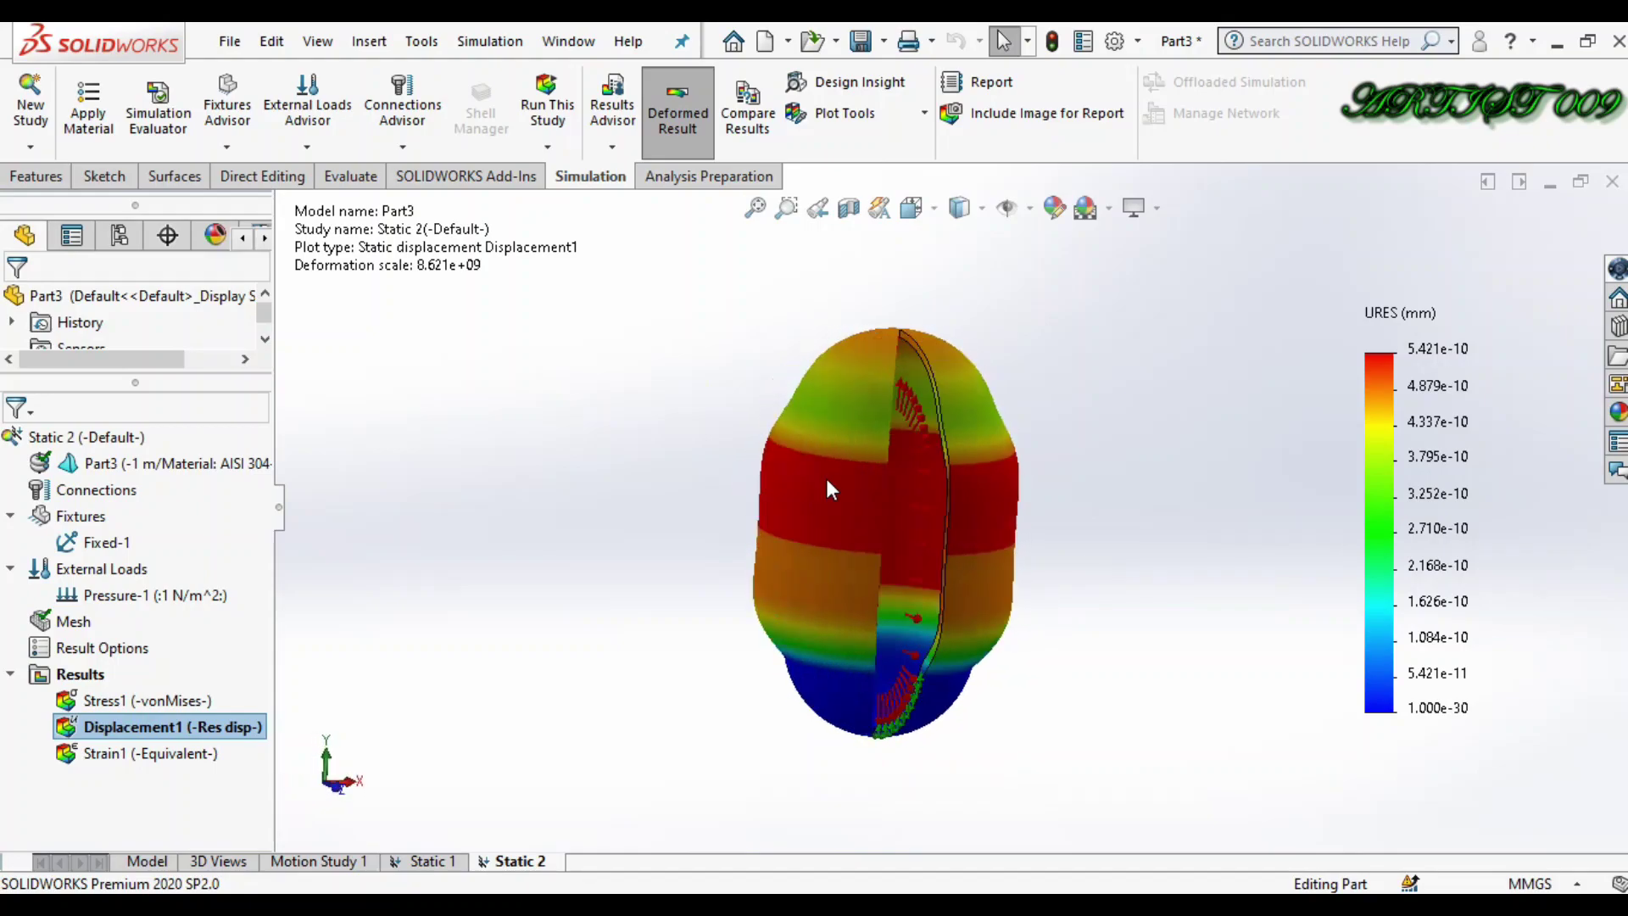
key("Right")
key("Right")
key("Right")
key("Right")
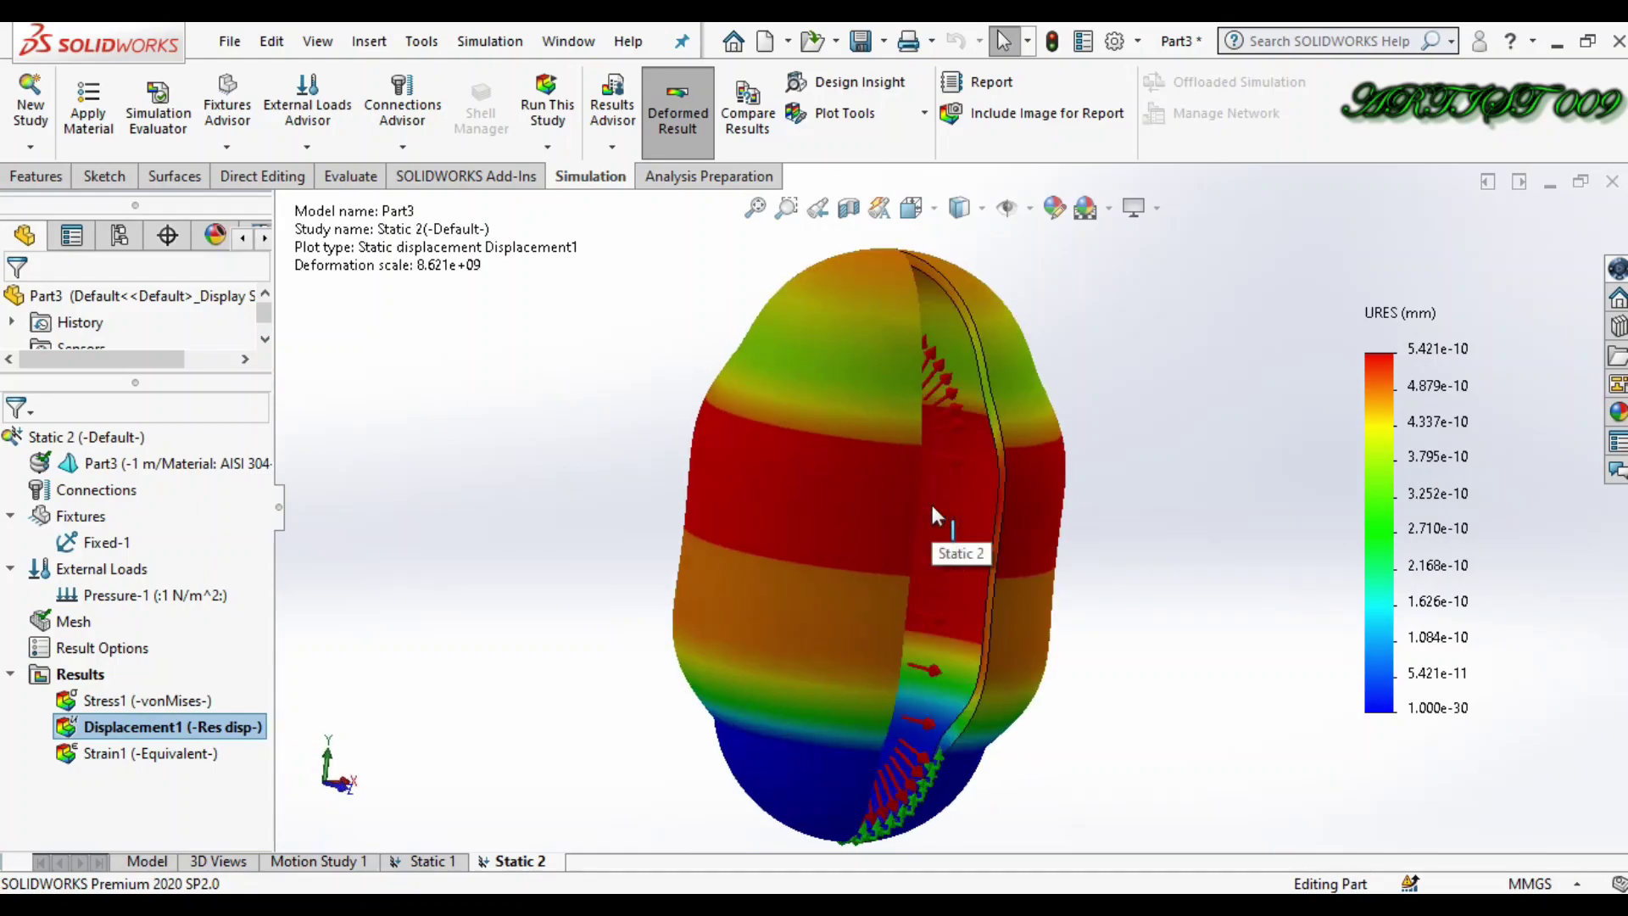
scroll(991, 521, "down", 2)
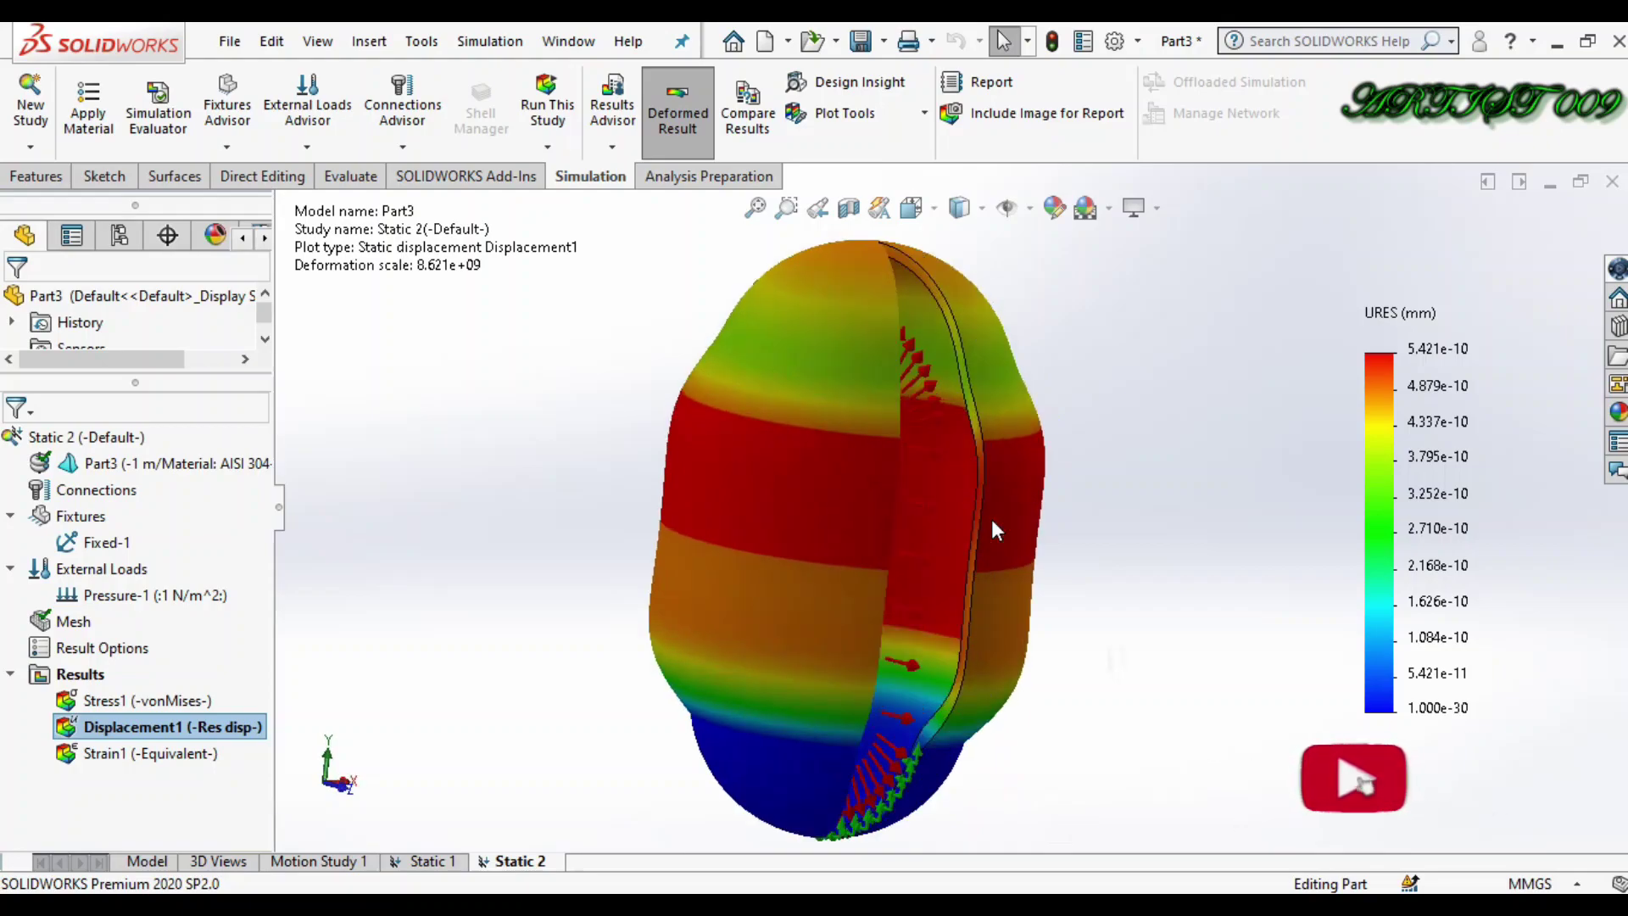
key("shift+Left")
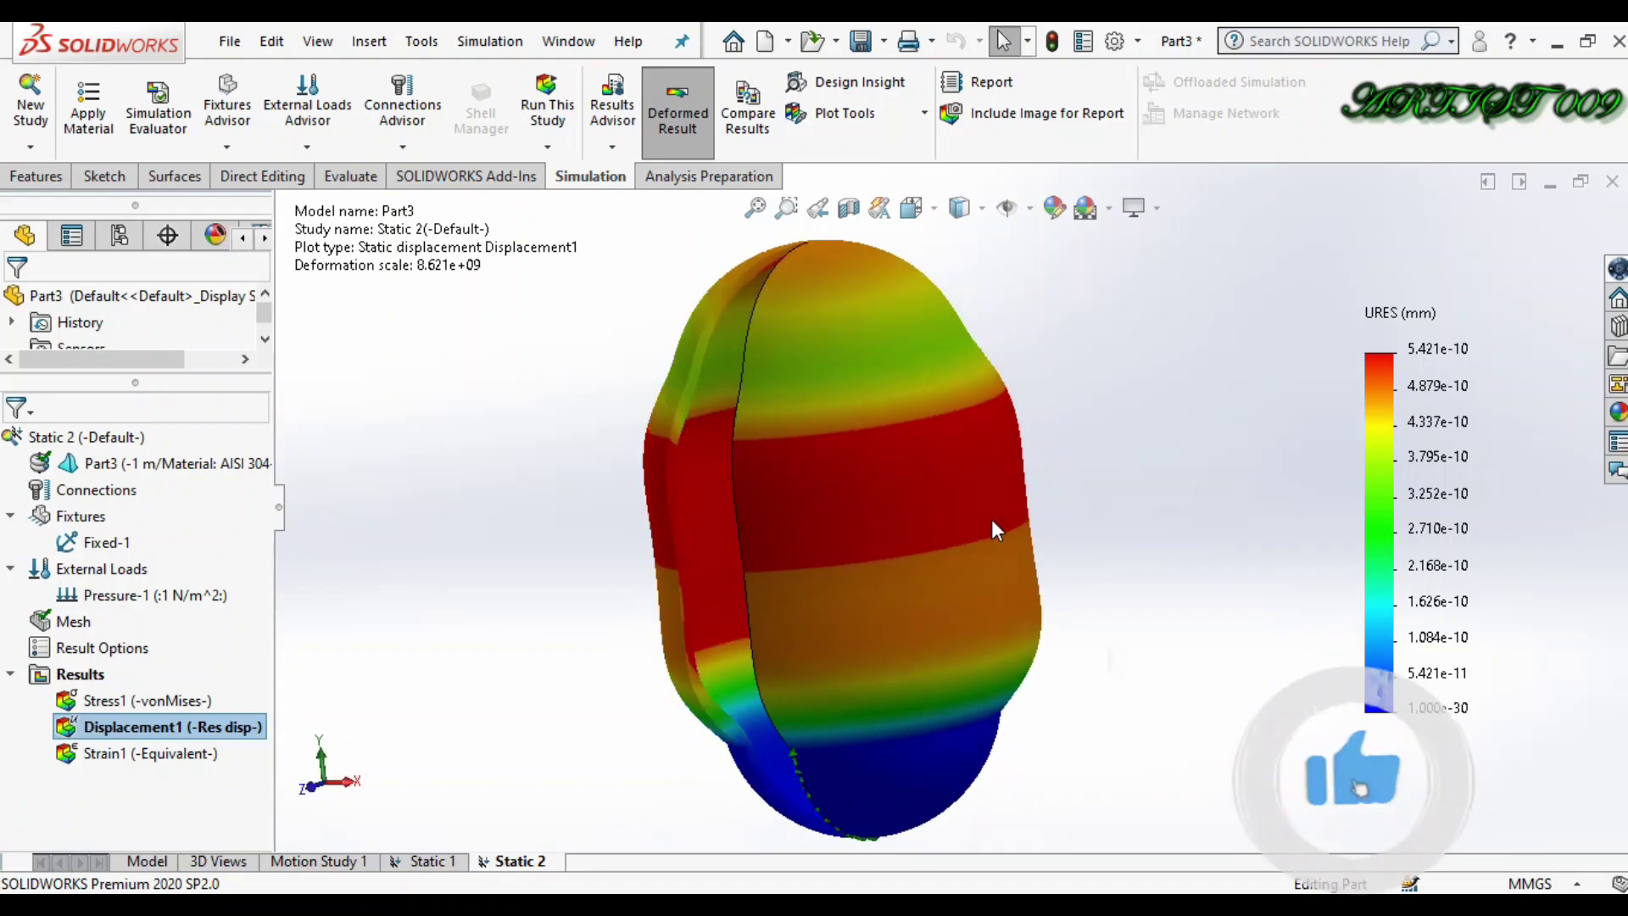
key("Right")
key("Right")
key("Right")
key("Right")
key("Right")
key("Right")
key("Right")
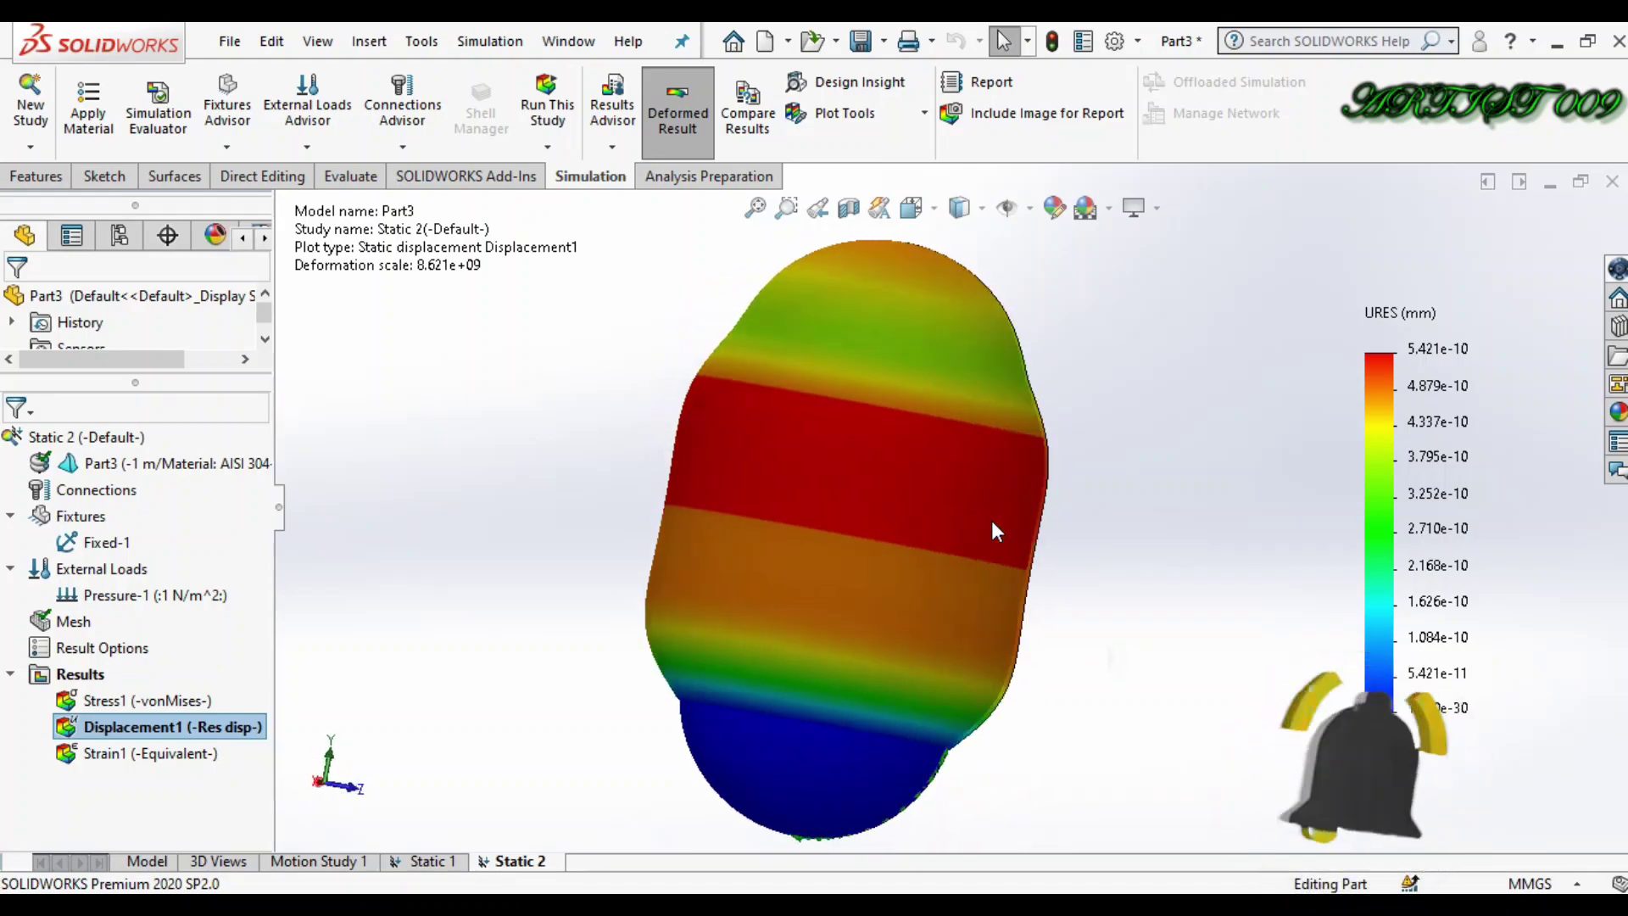